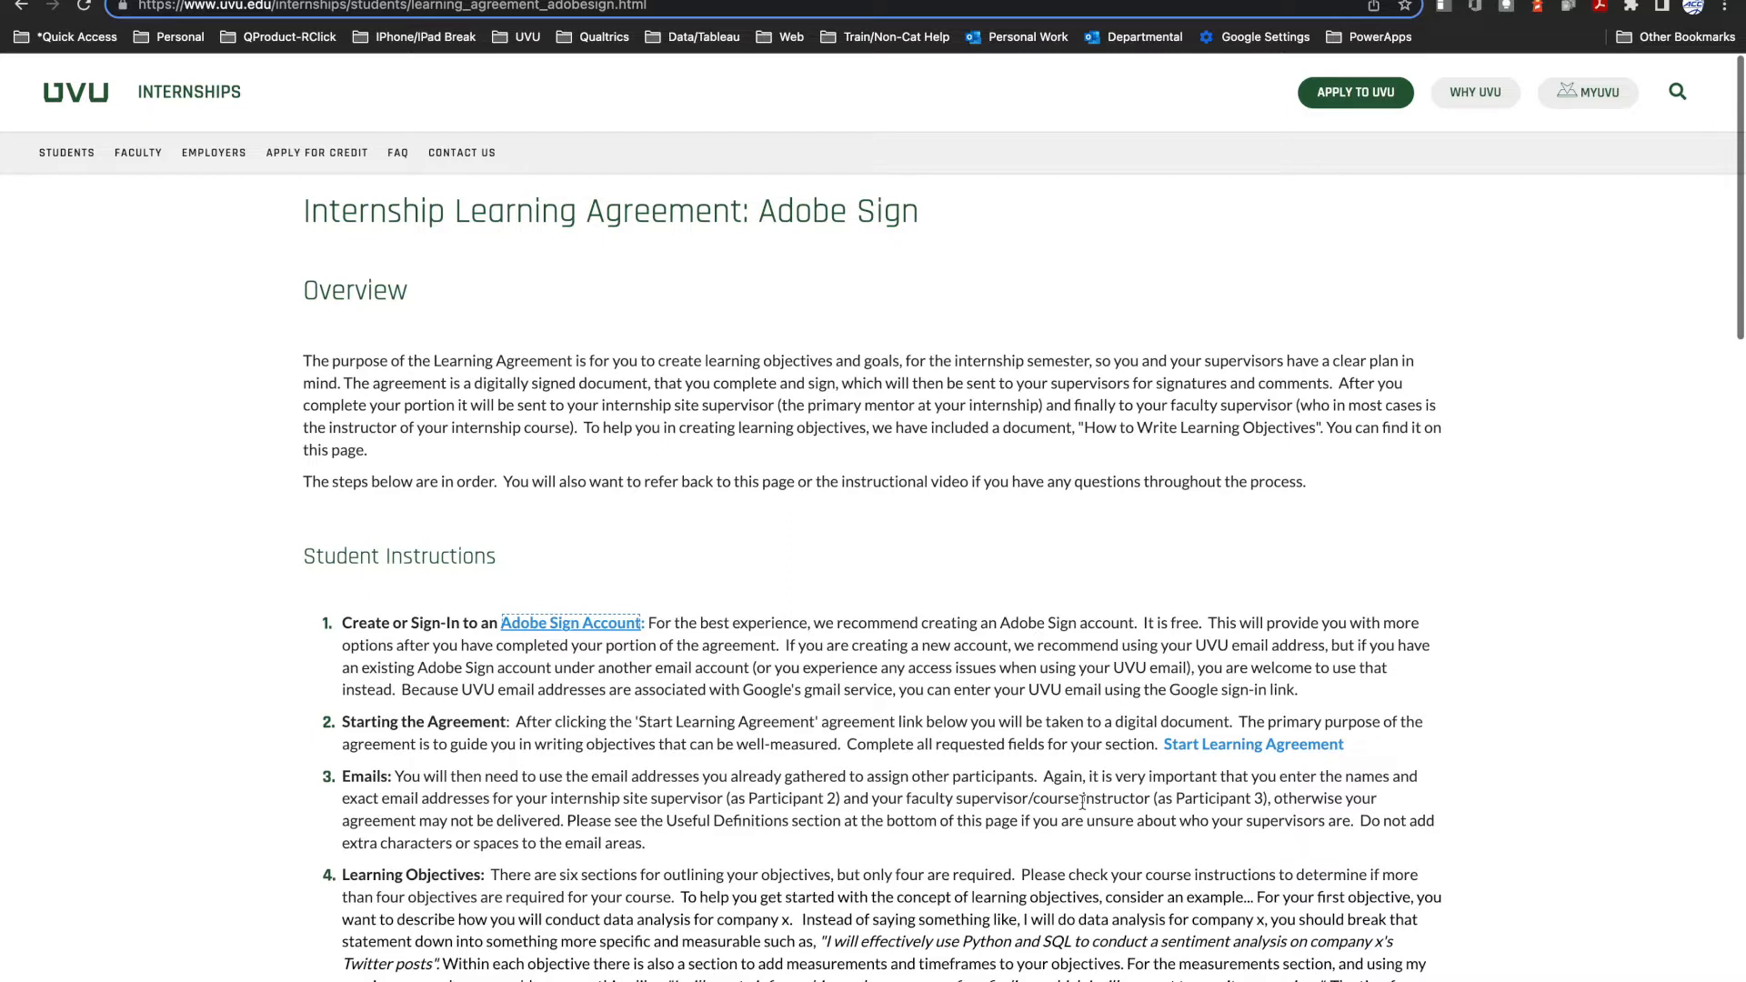
Step: Sign in to the Adobe Sign account linked in the student instructions using a Google account
scroll(1082, 802, "down", 20)
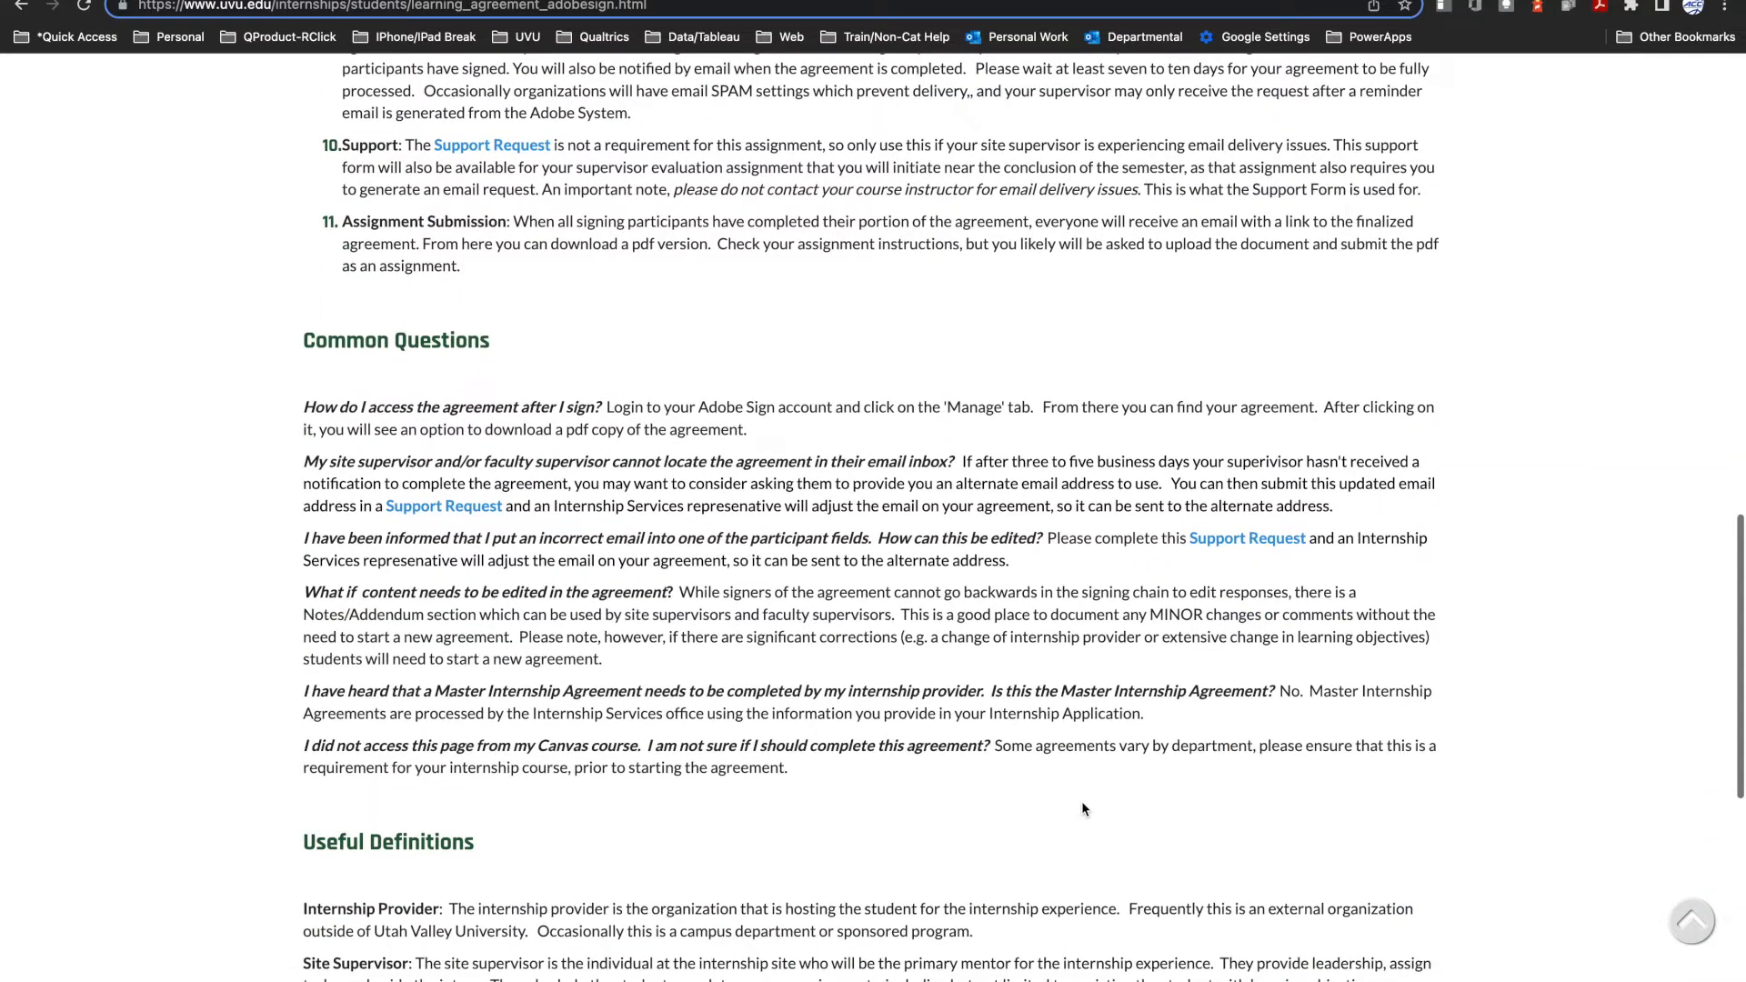
scroll(1083, 808, "up", 20)
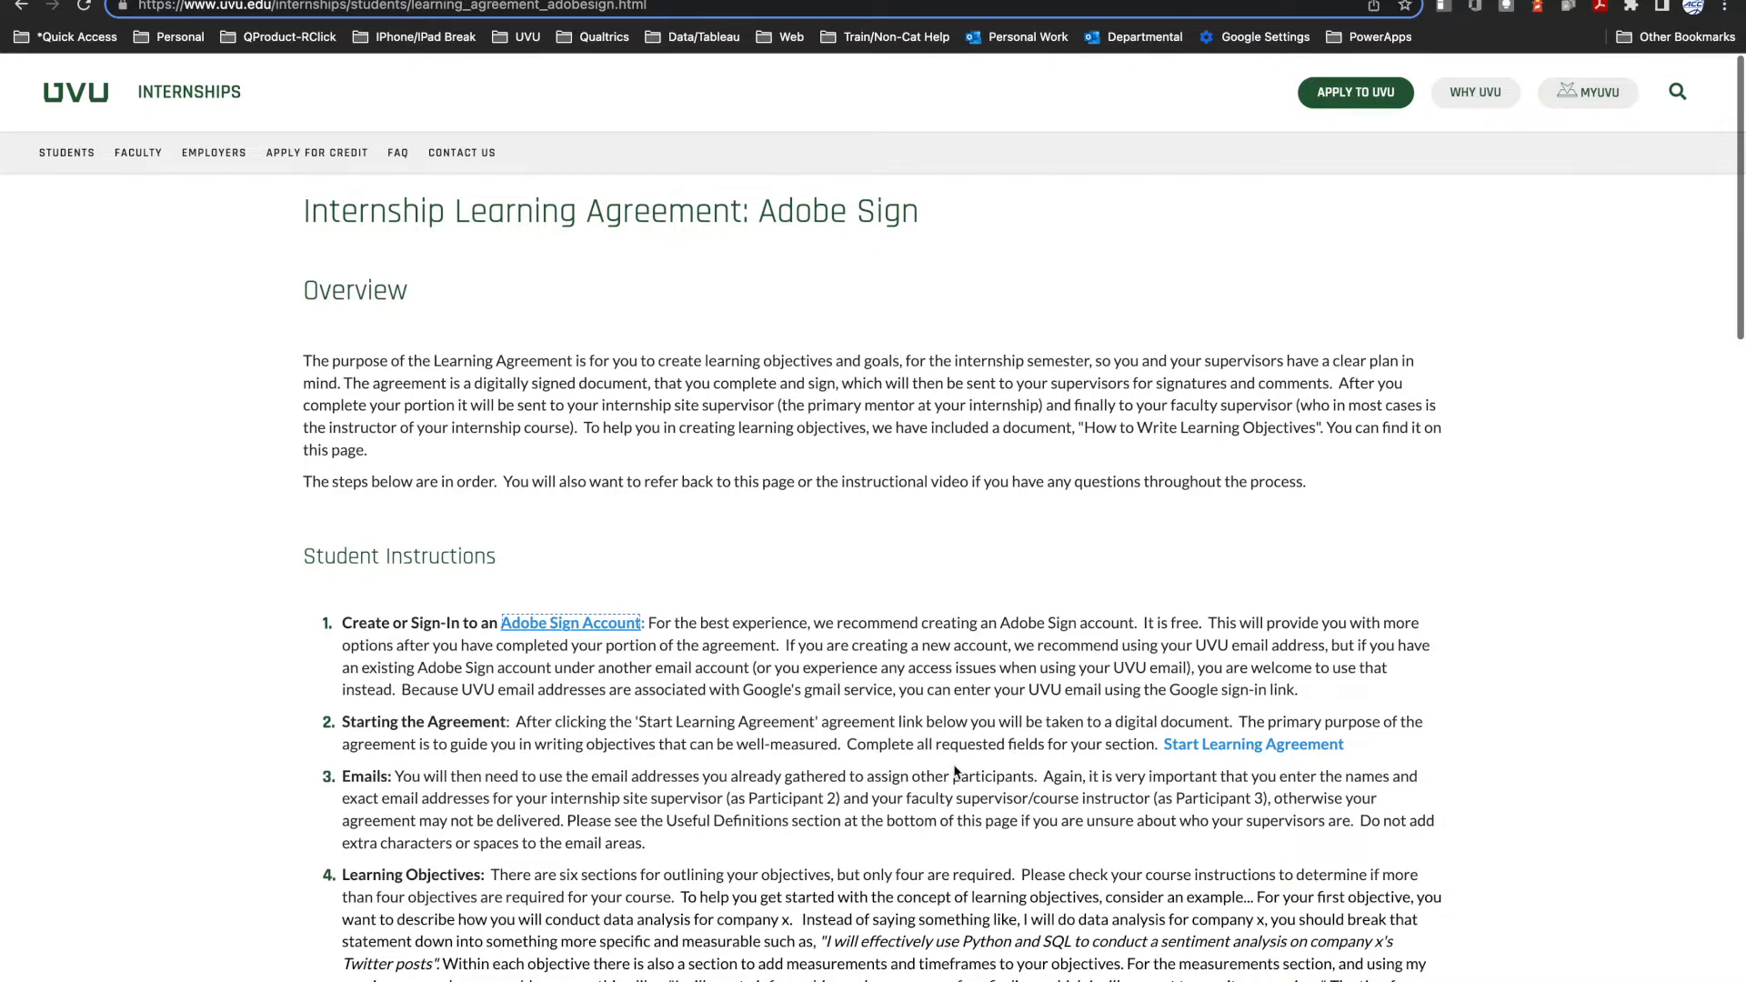
left_click(604, 624)
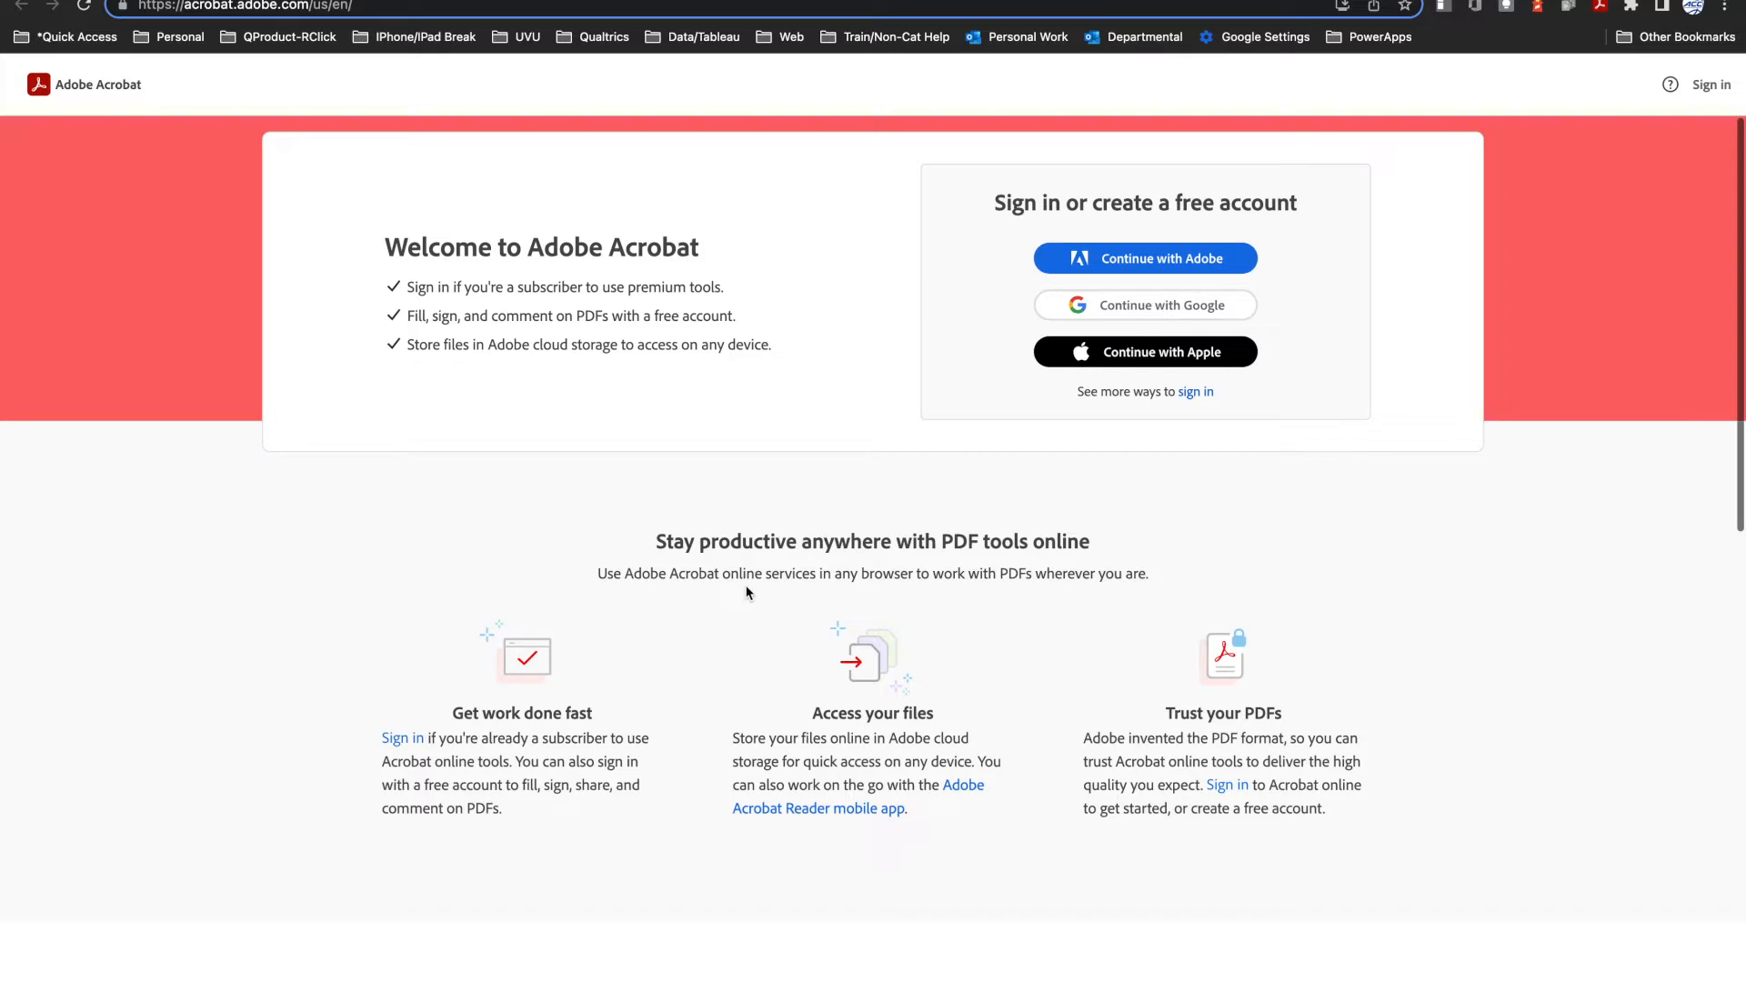
left_click(1103, 309)
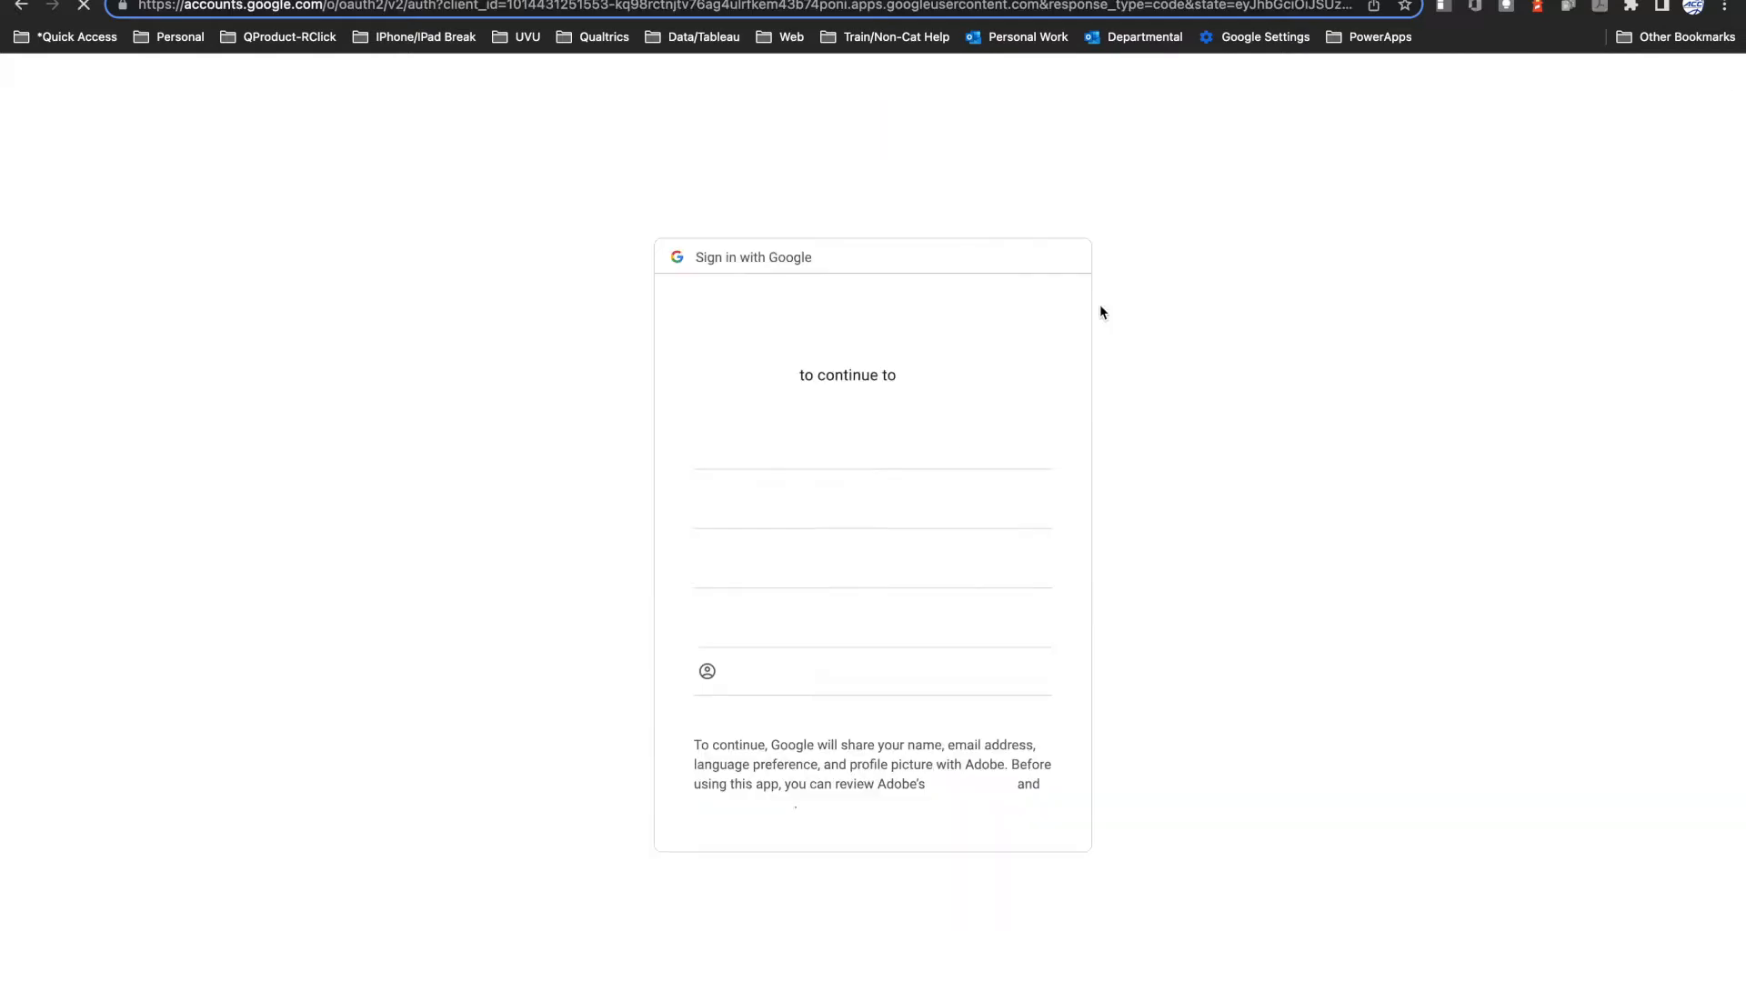
left_click(867, 604)
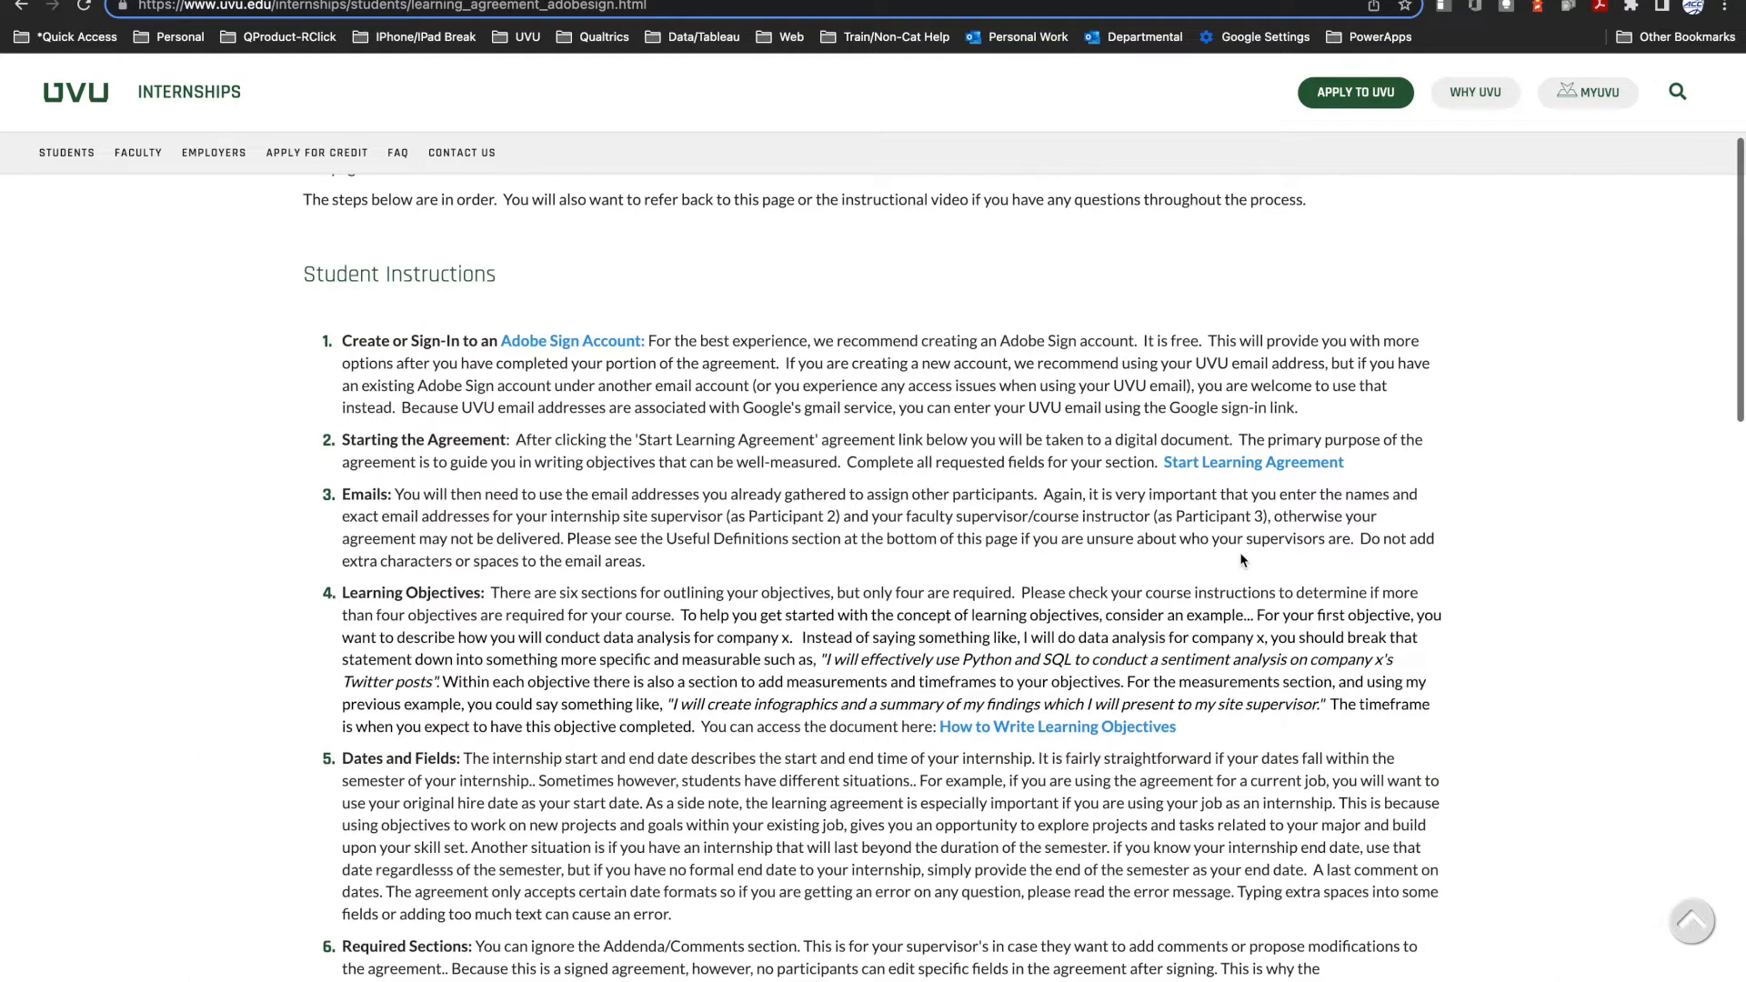
Step: Open the Start Learning Agreement form from the student instructions and review its Internship Information section
left_click(1265, 465)
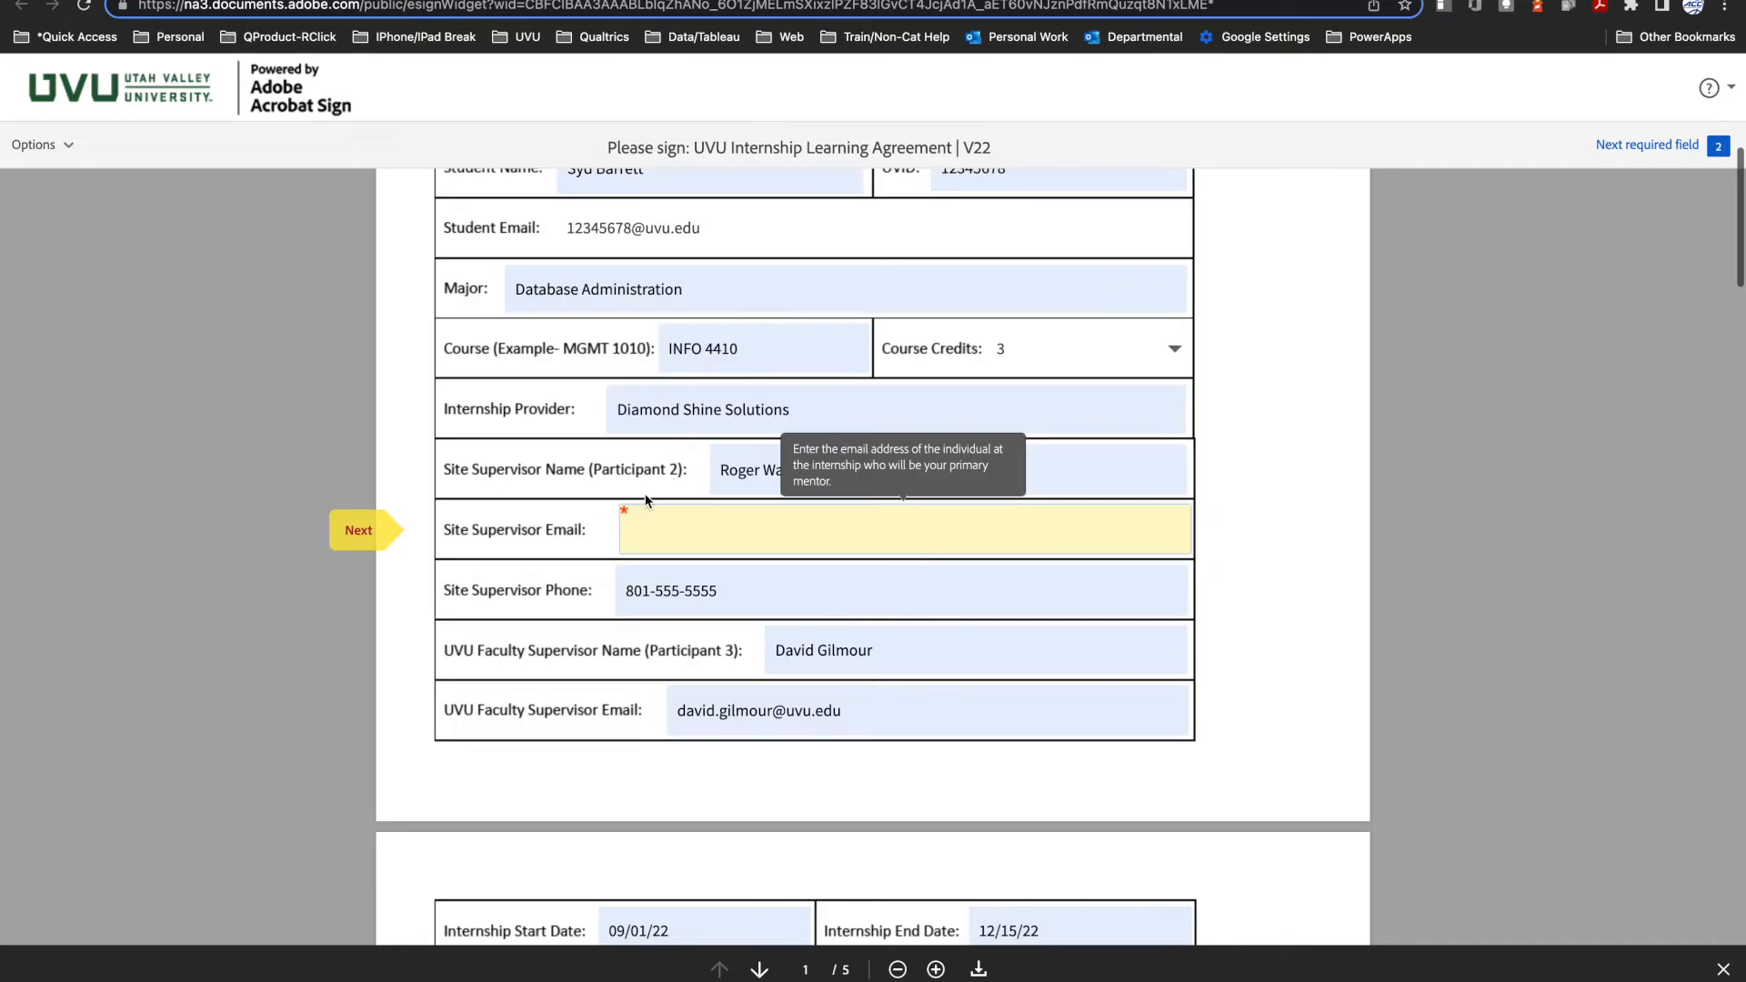
scroll(646, 499, "up", 4)
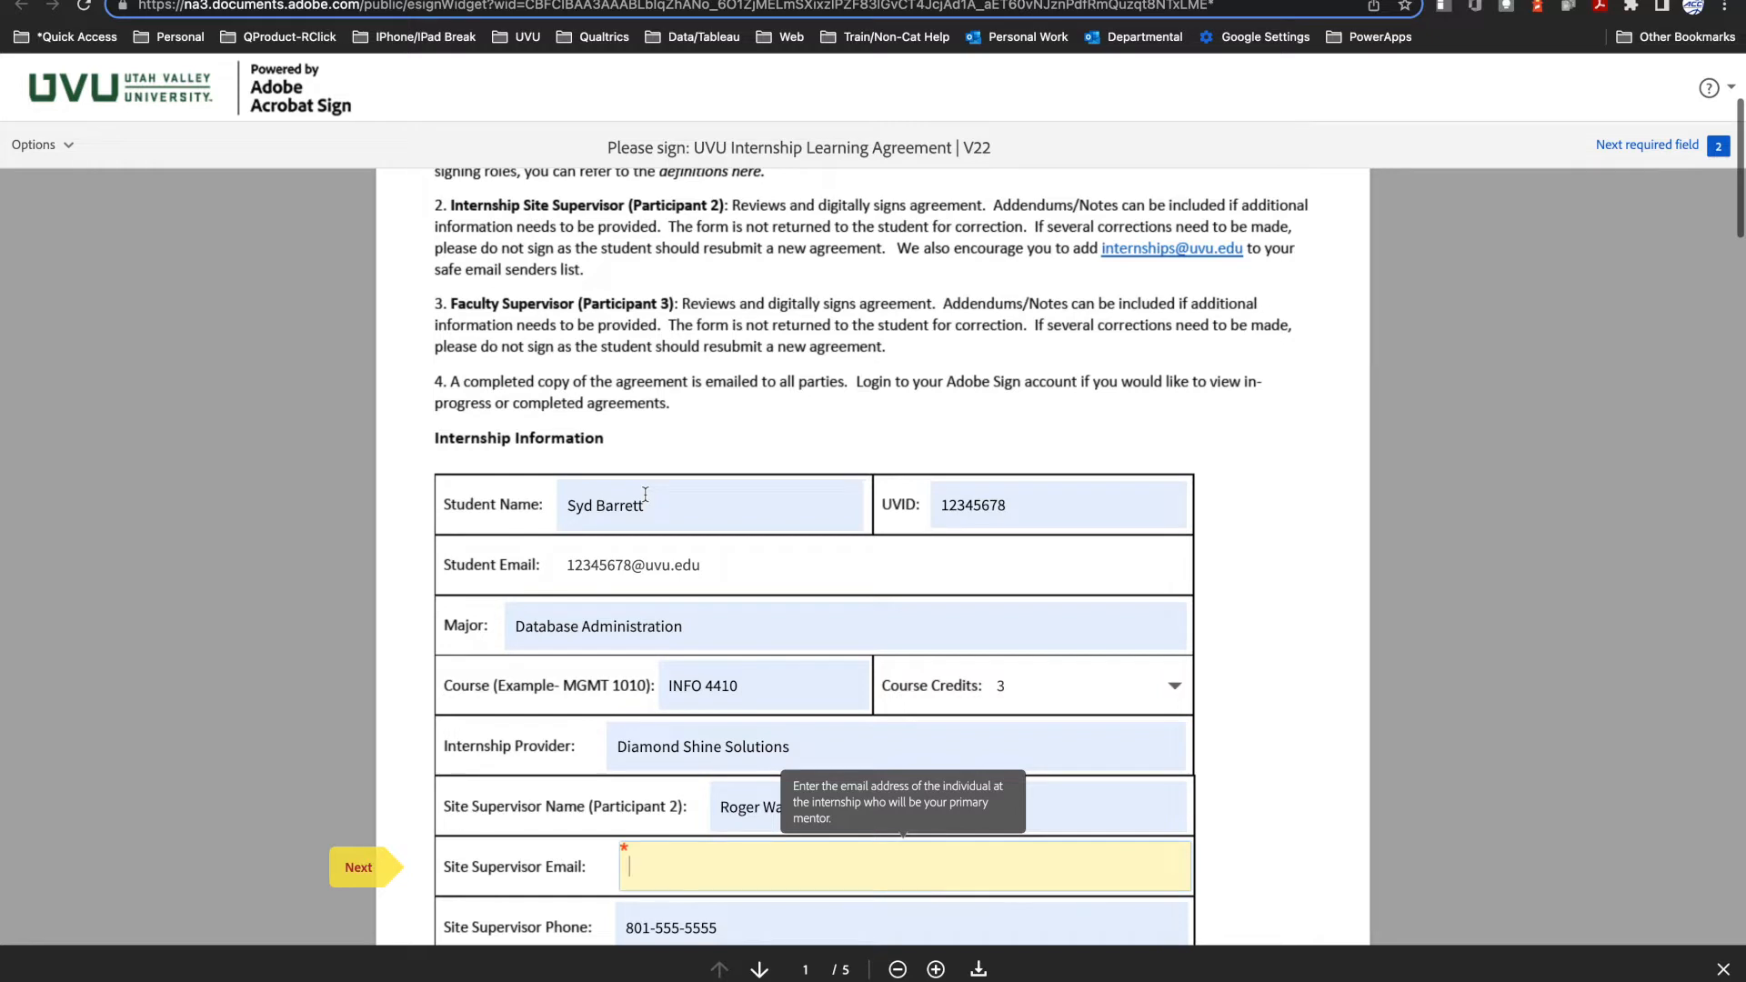
scroll(646, 494, "down", 1)
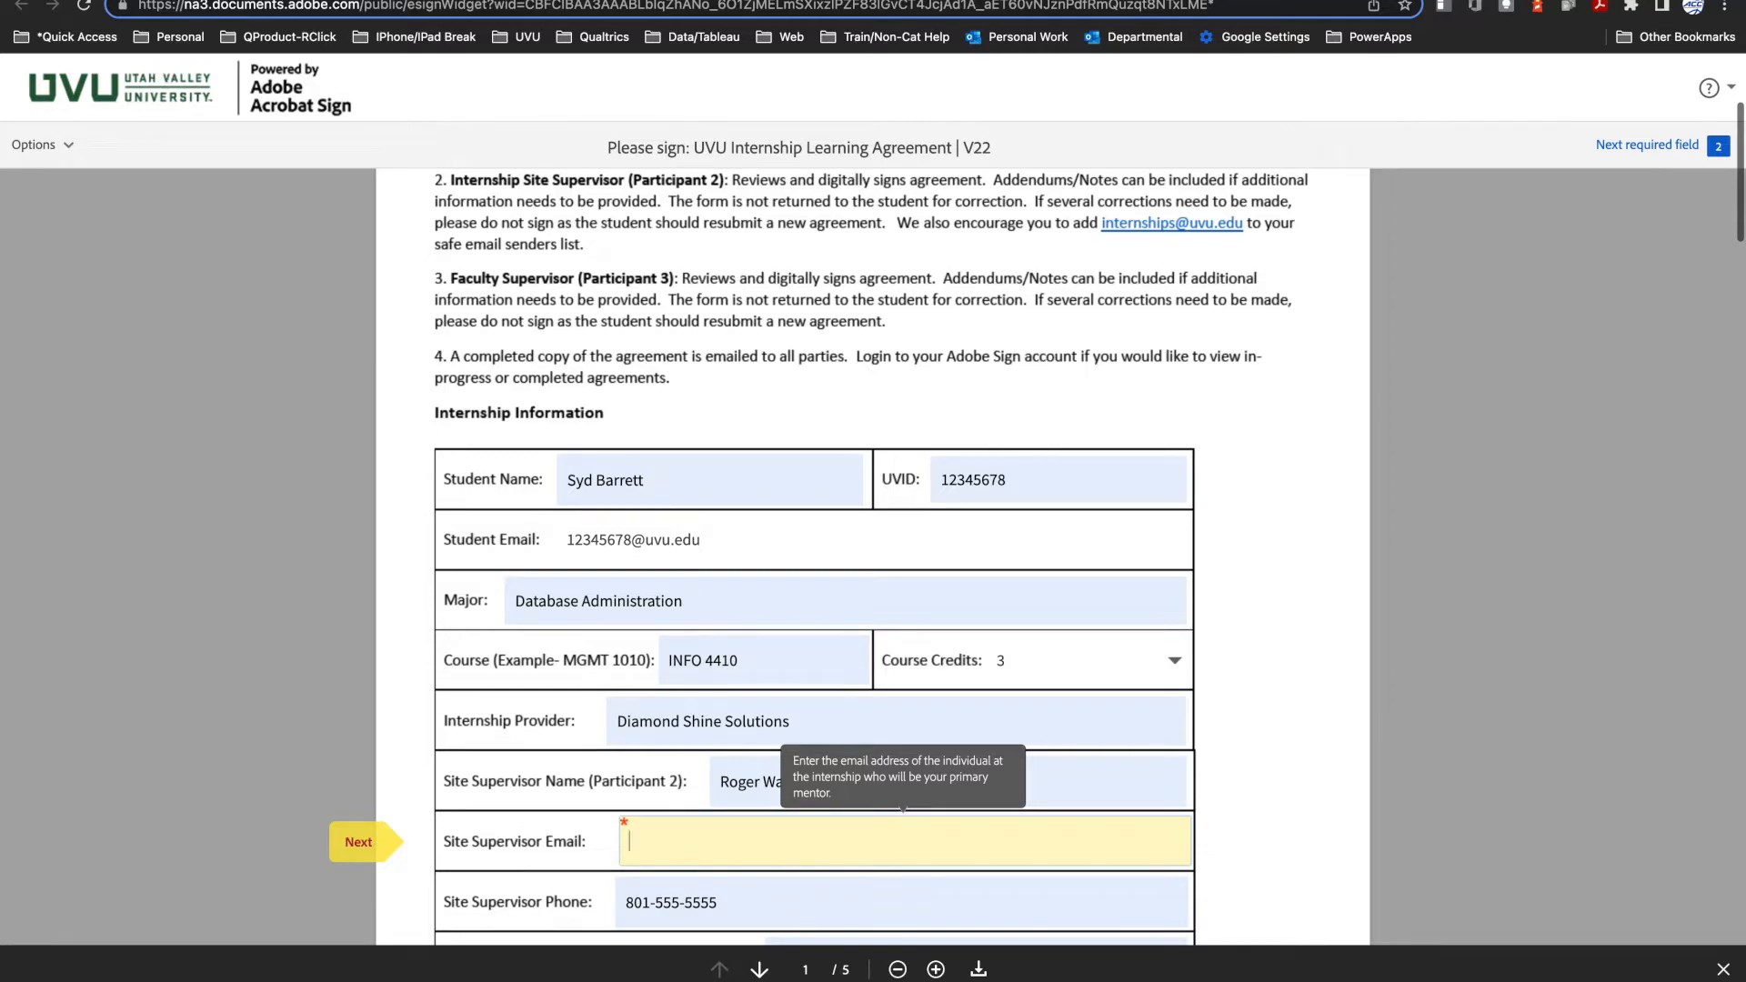
Step: Open the UVU Directory from the signature and email delivery instructions and search it for the faculty supervisor by name
left_click(133, 0)
scroll(794, 797, "down", 5)
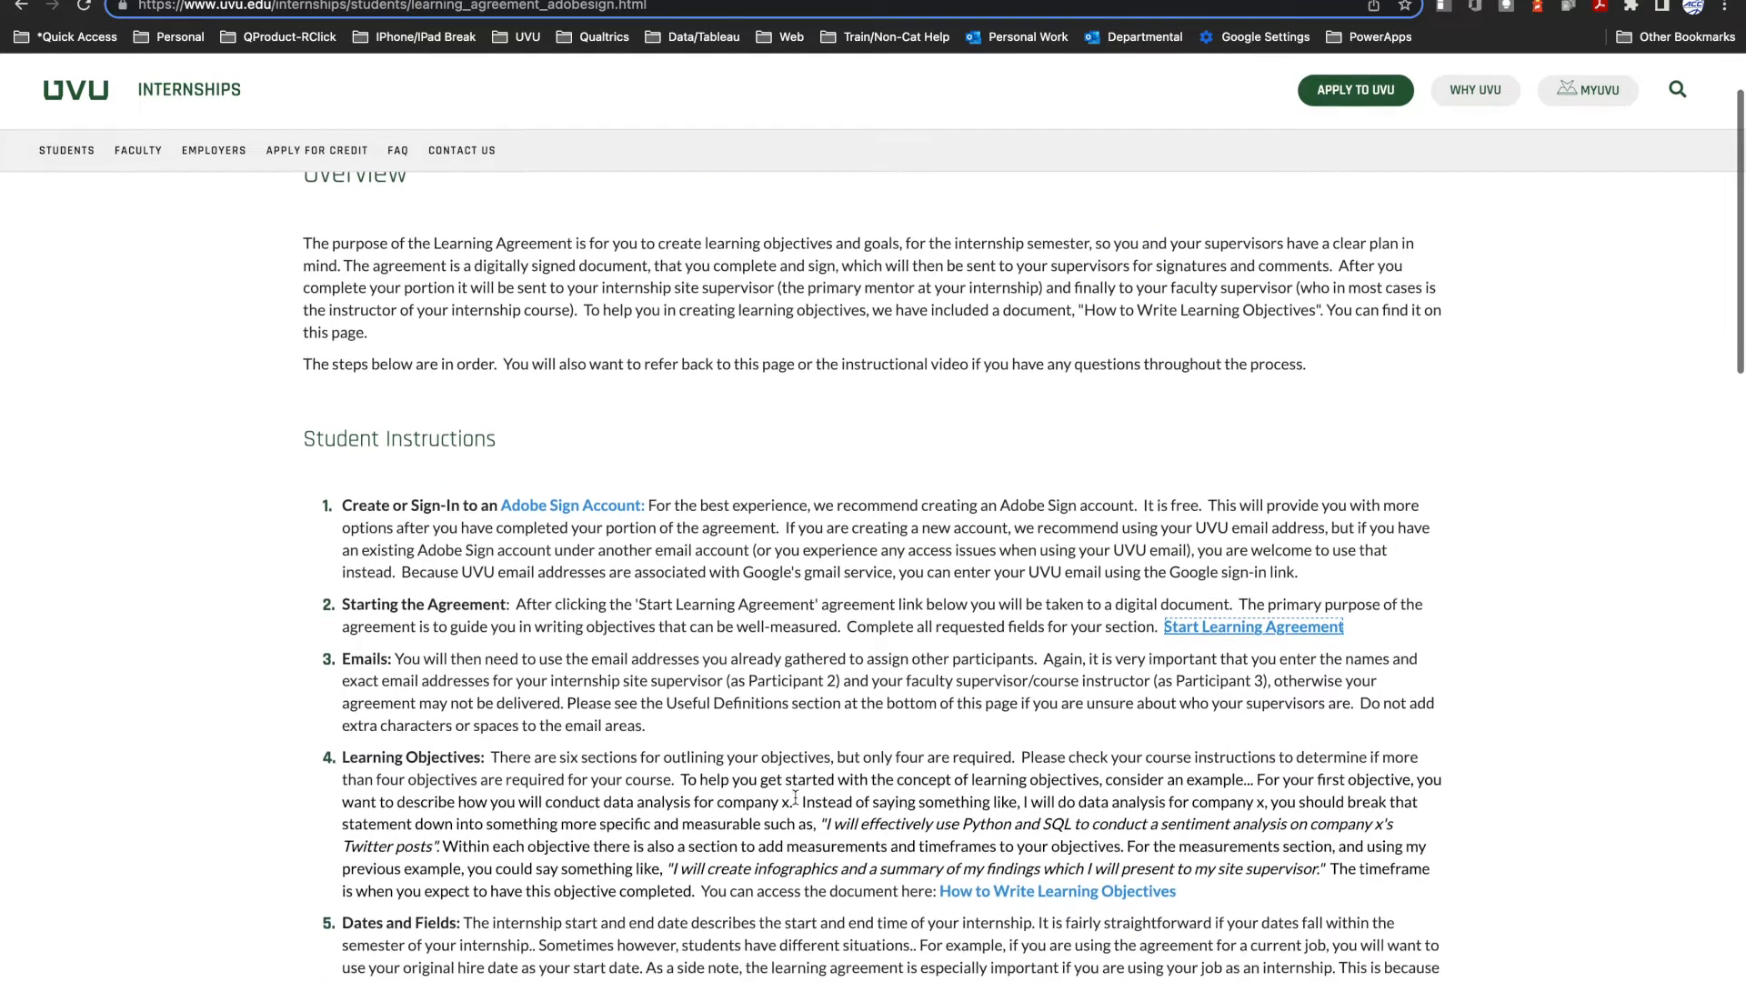
scroll(795, 797, "down", 6)
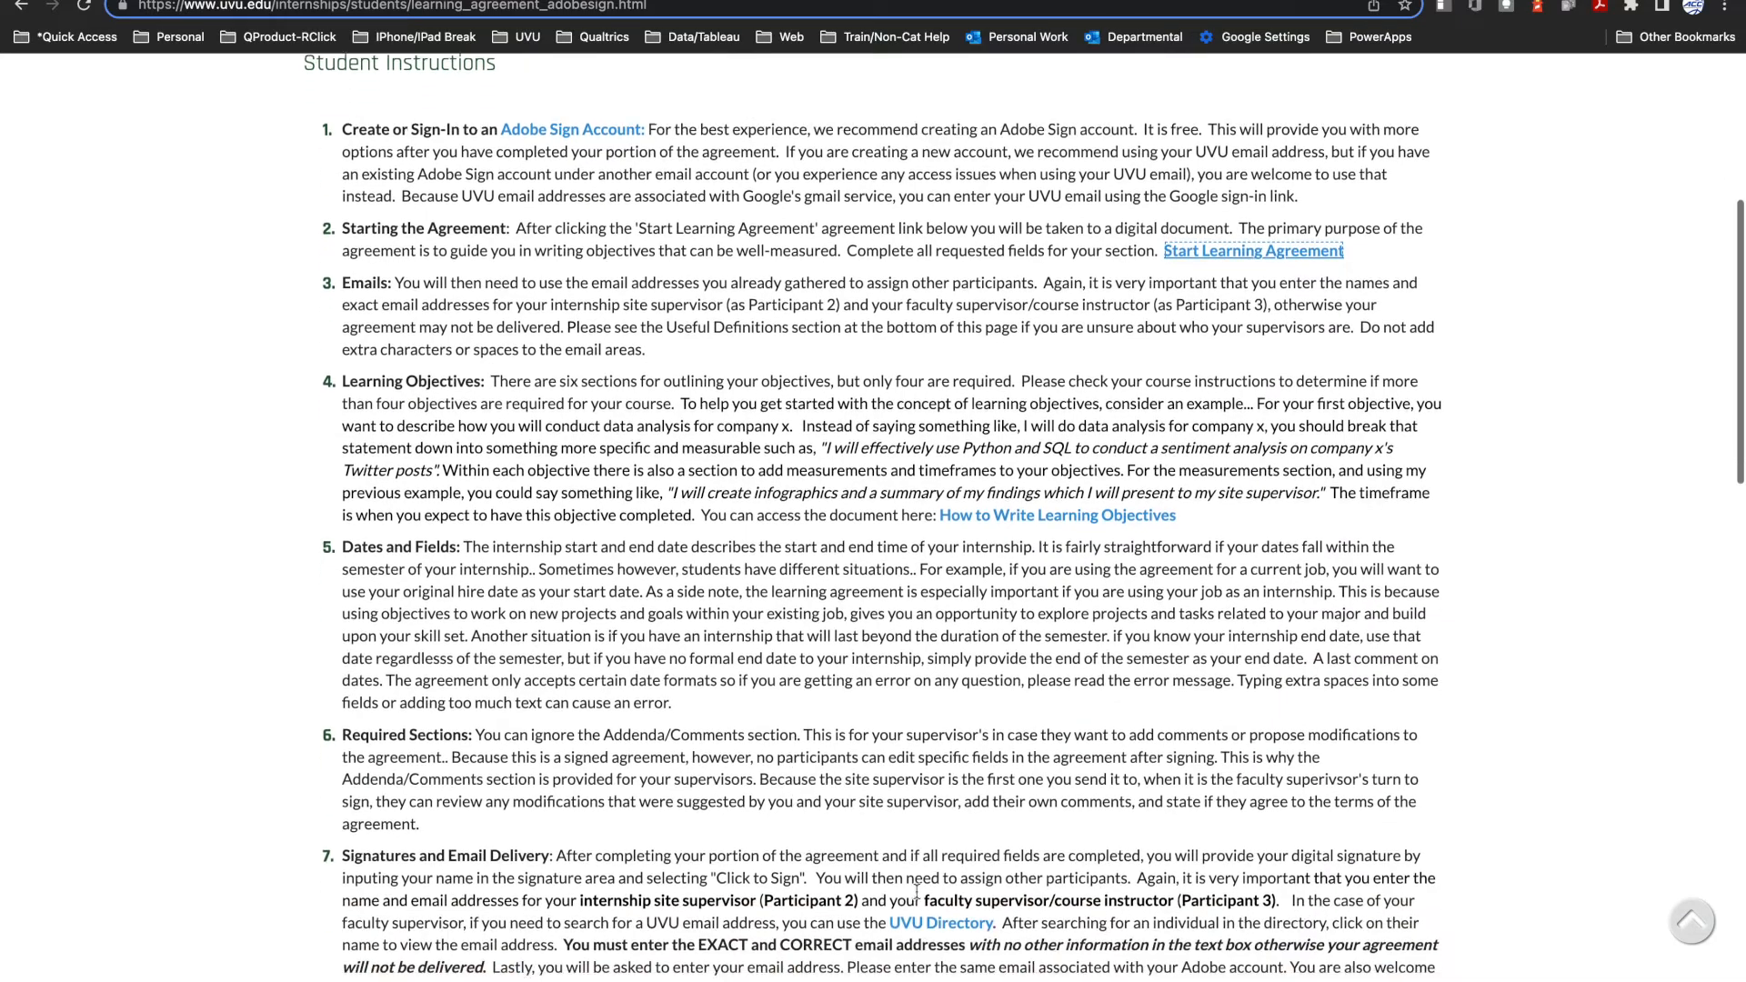
left_click(930, 924)
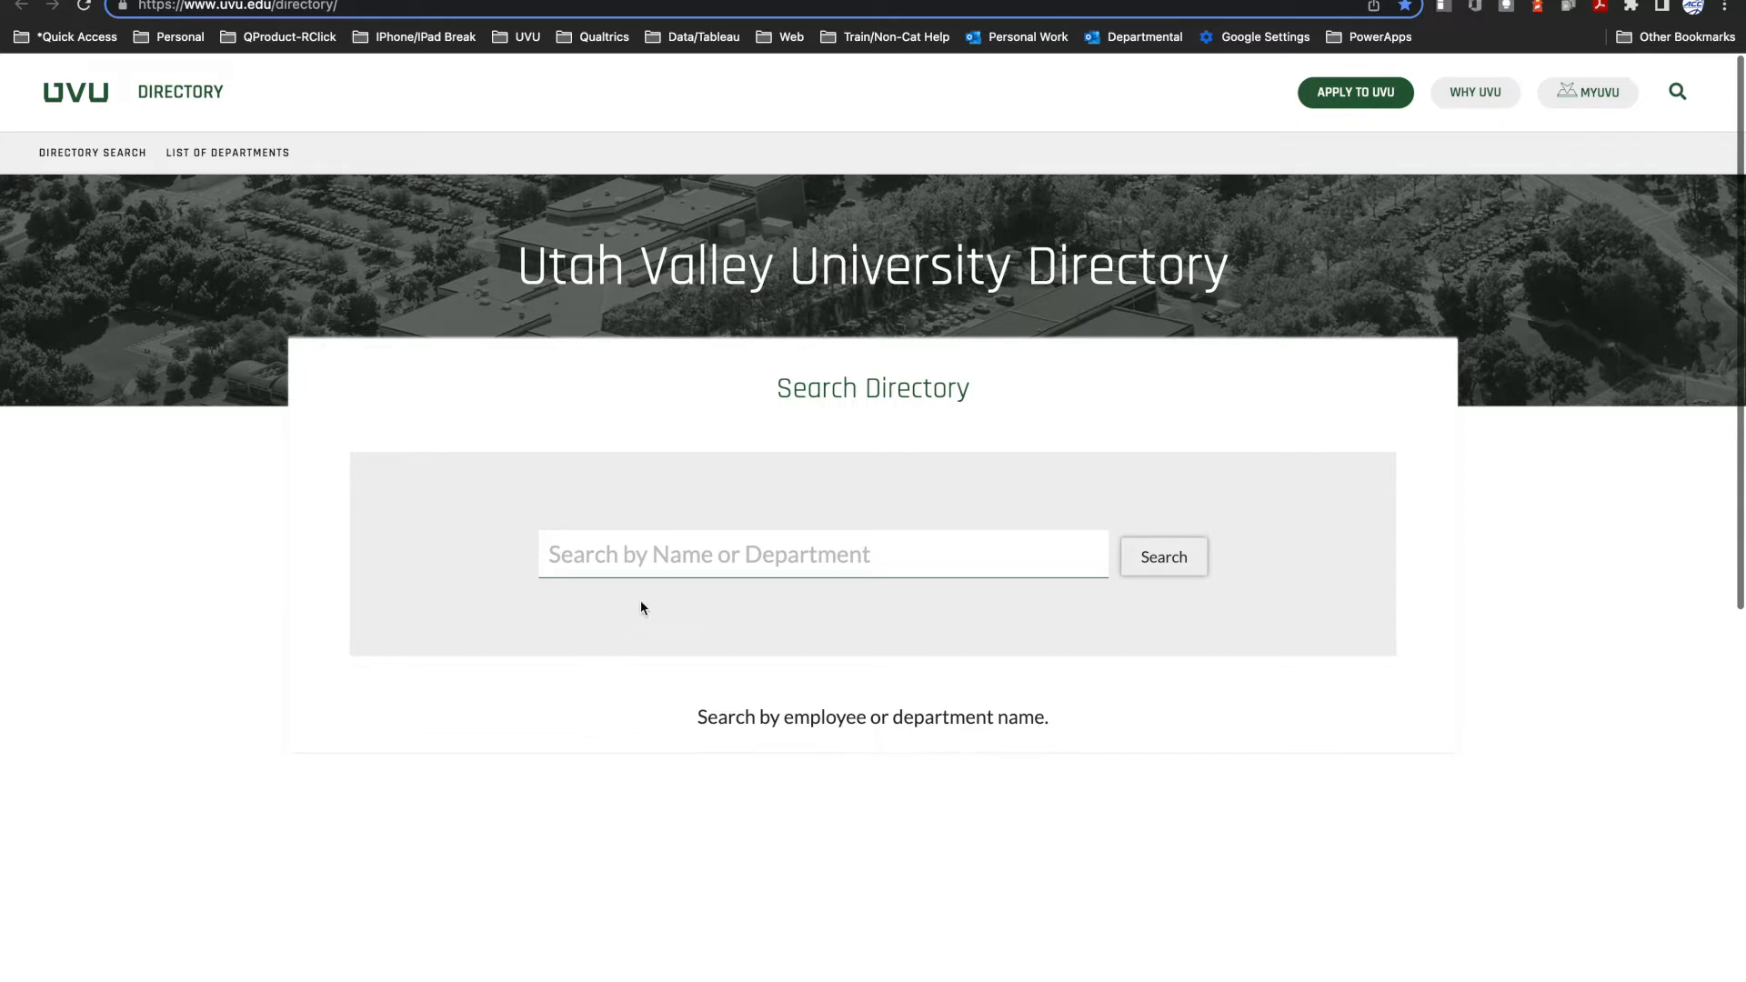
left_click(655, 555)
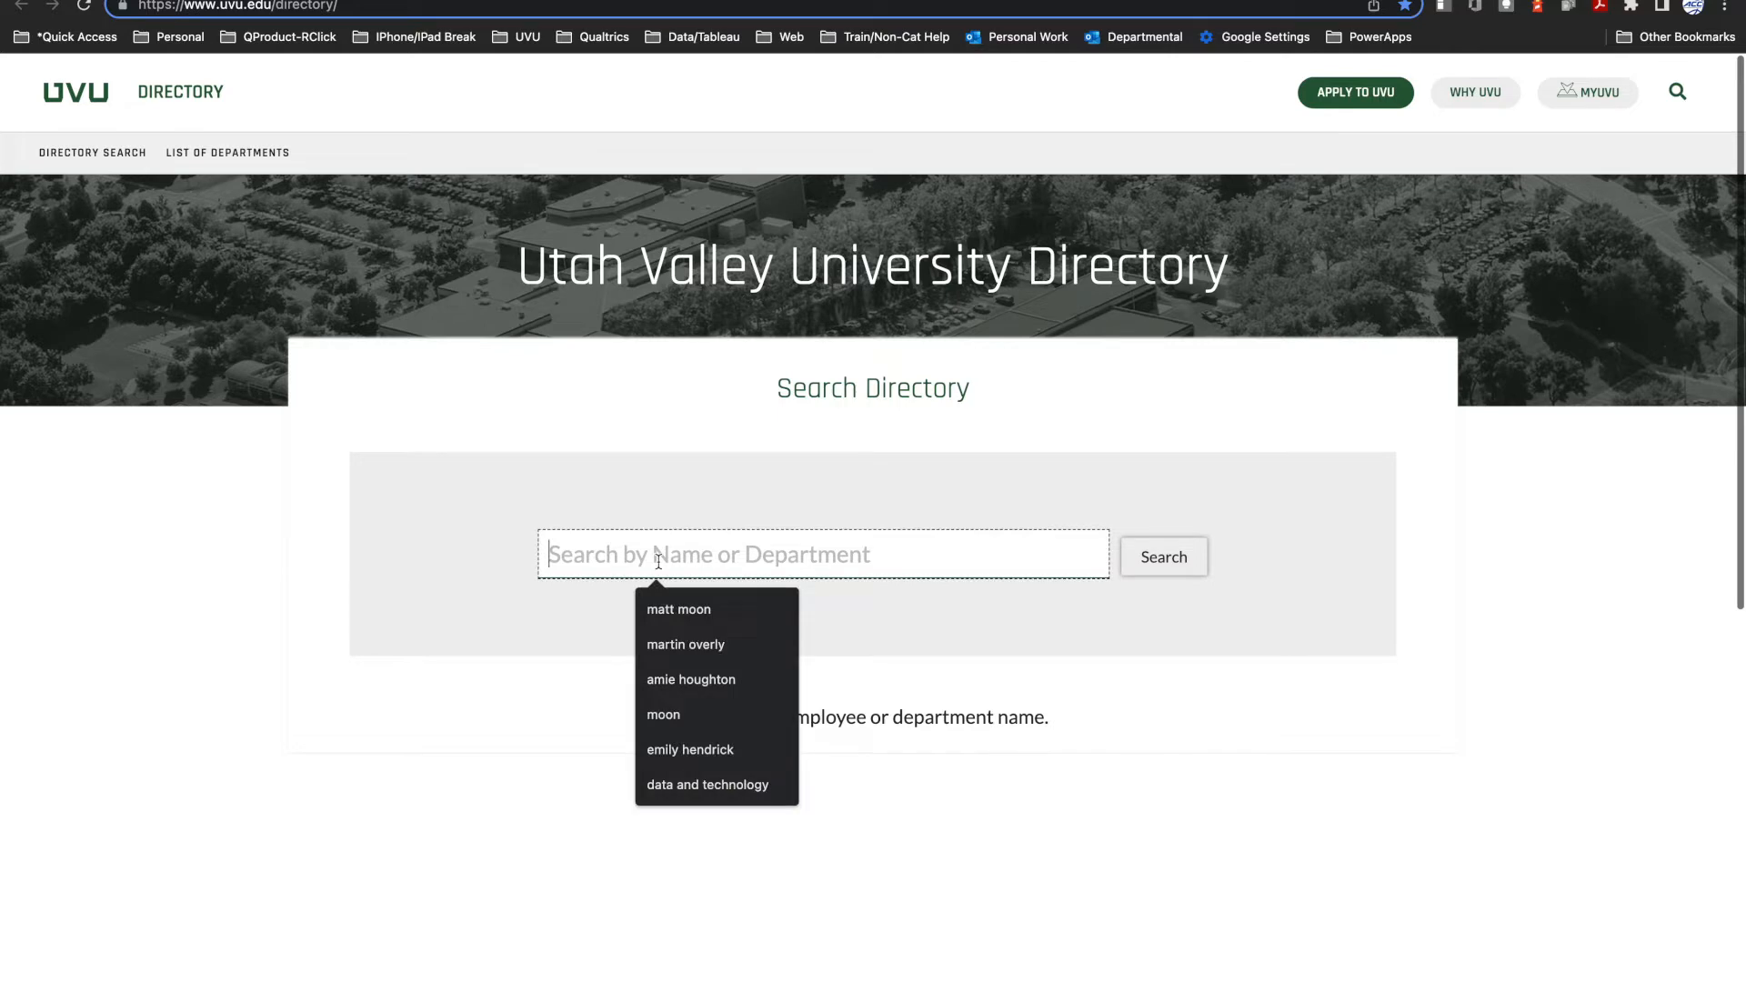
left_click(670, 605)
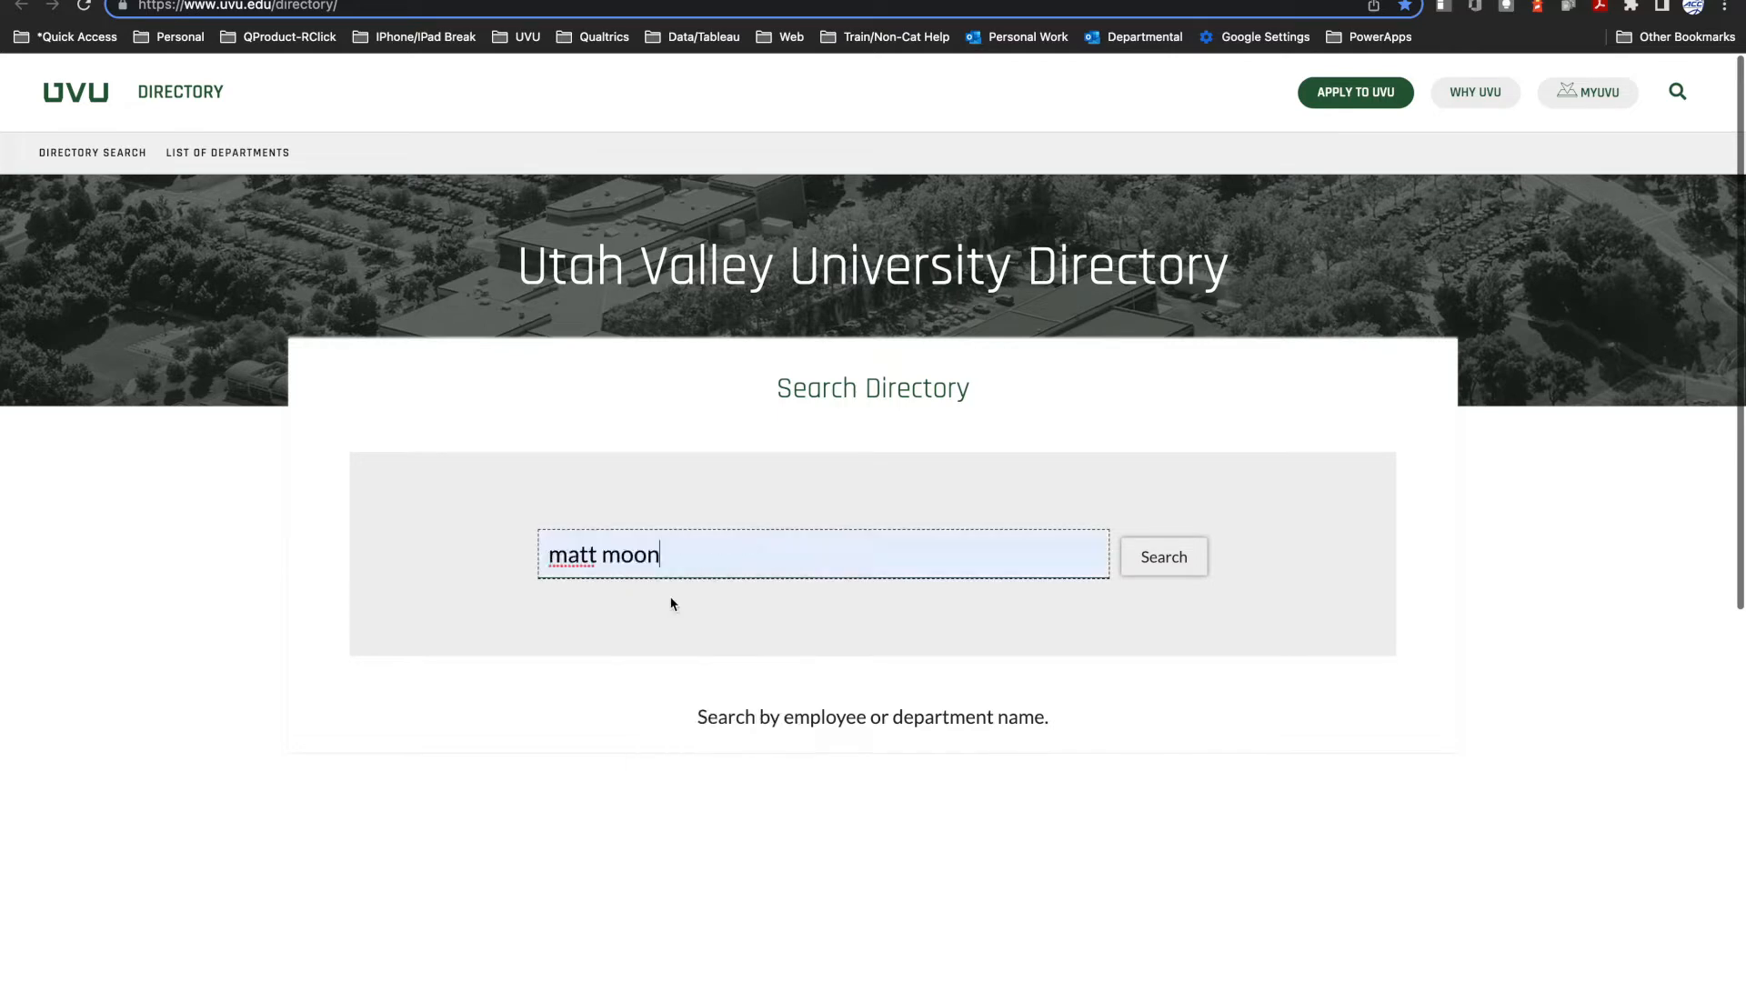
left_click(1171, 570)
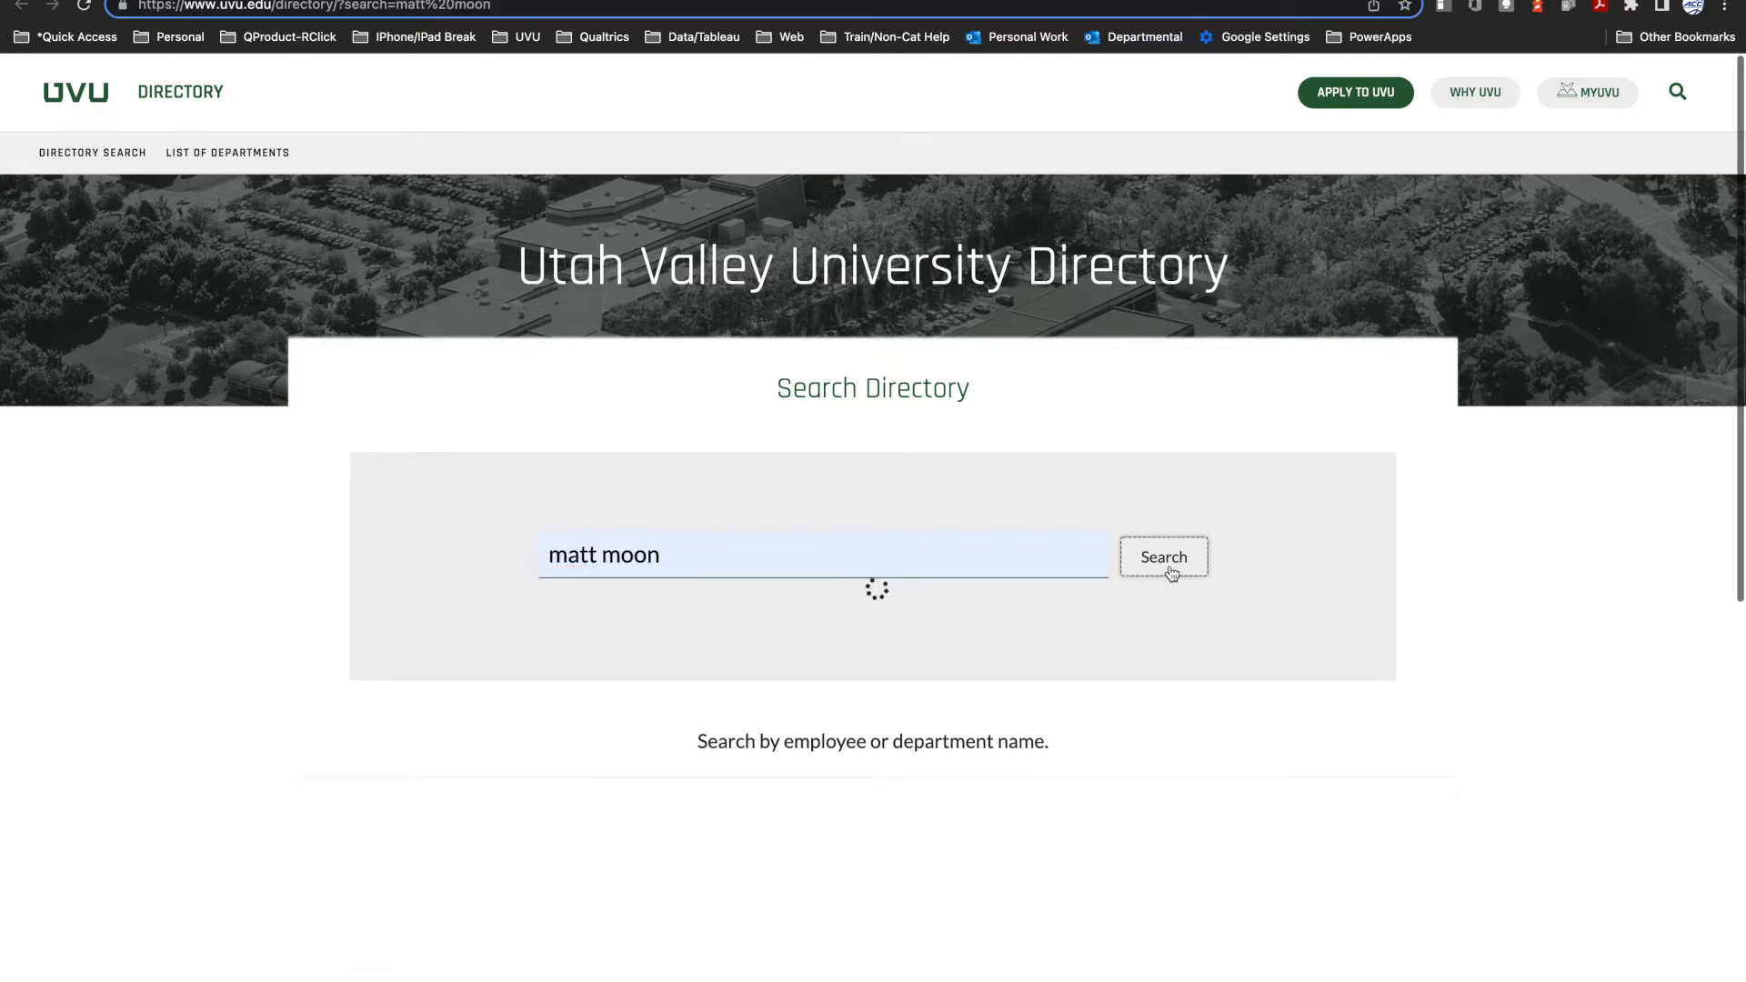
scroll(947, 744, "down", 1)
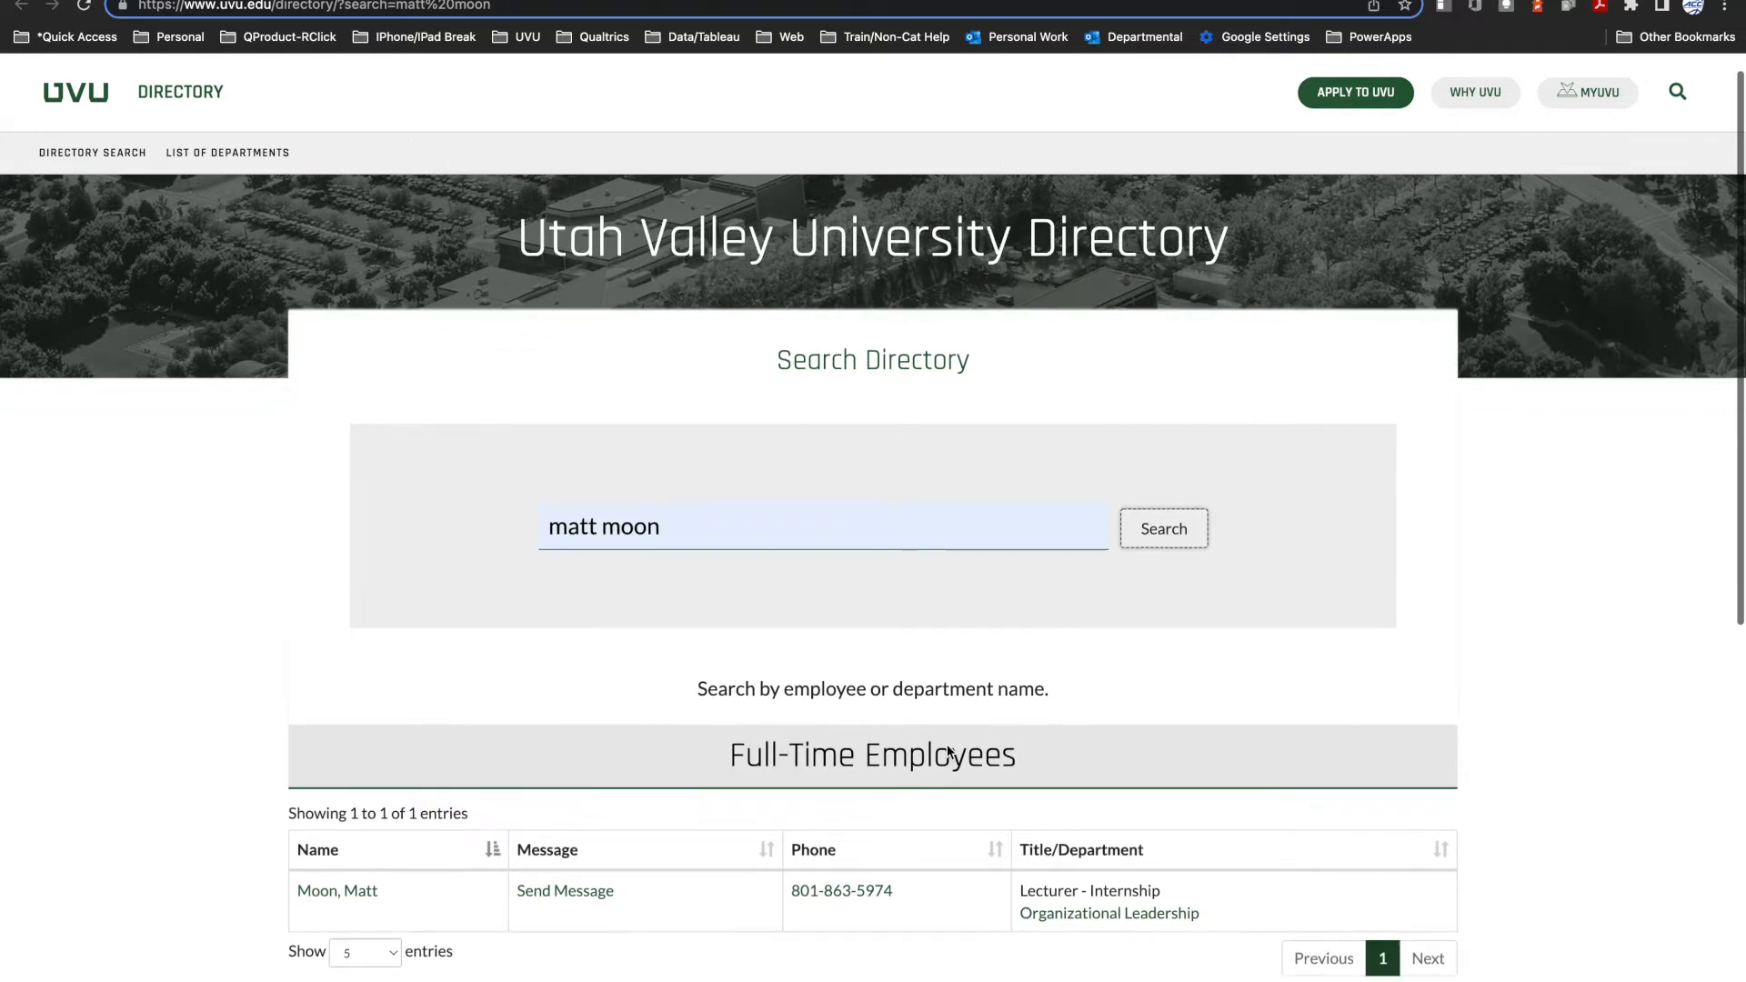
Step: Copy the faculty supervisor's email address from their directory profile and return to the learning agreement form
left_click(363, 893)
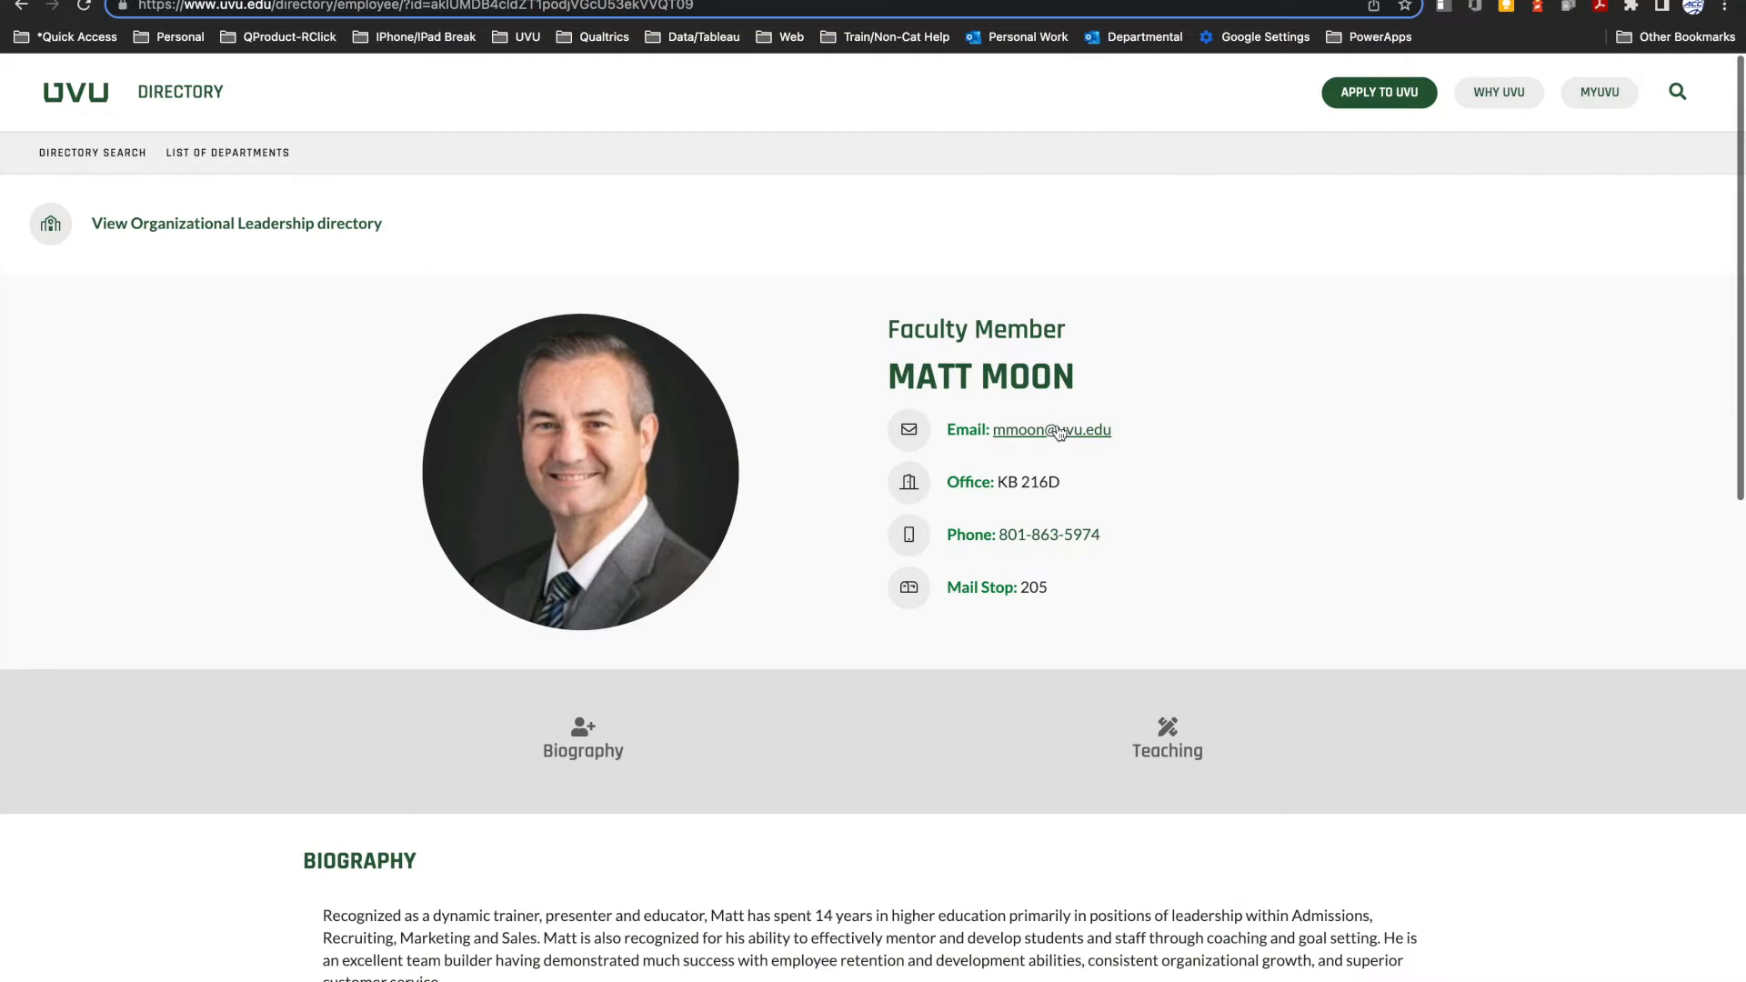
right_click(1058, 433)
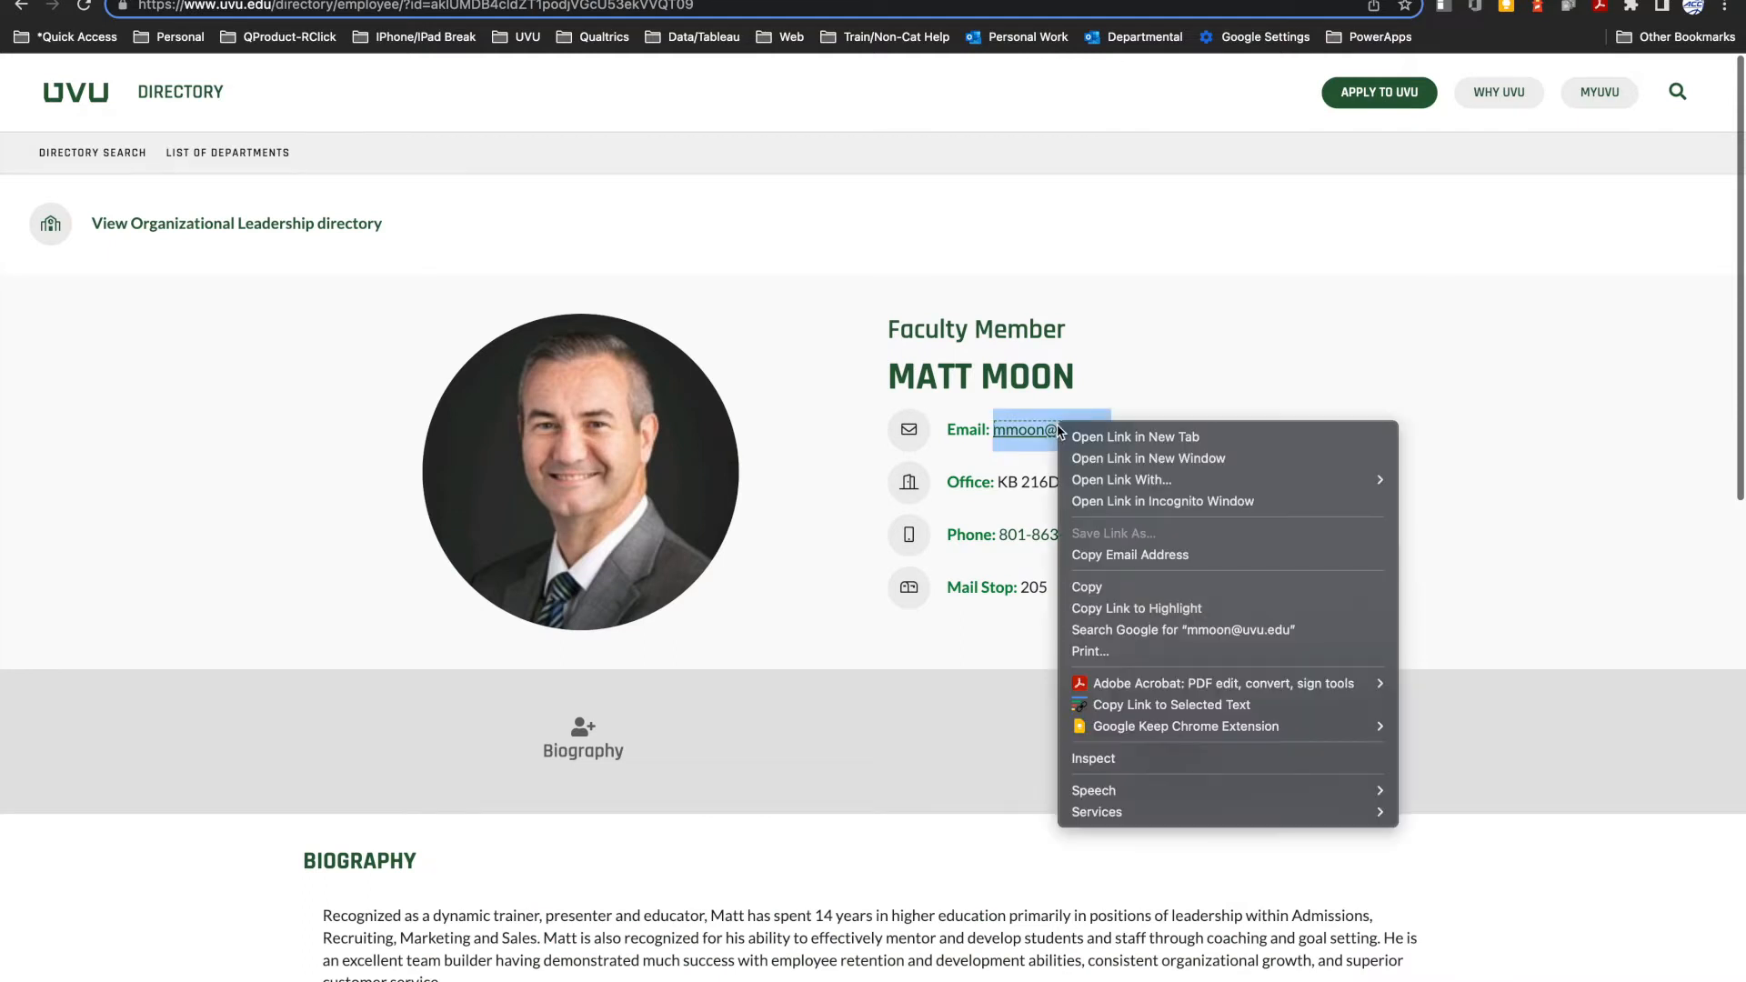
left_click(1090, 587)
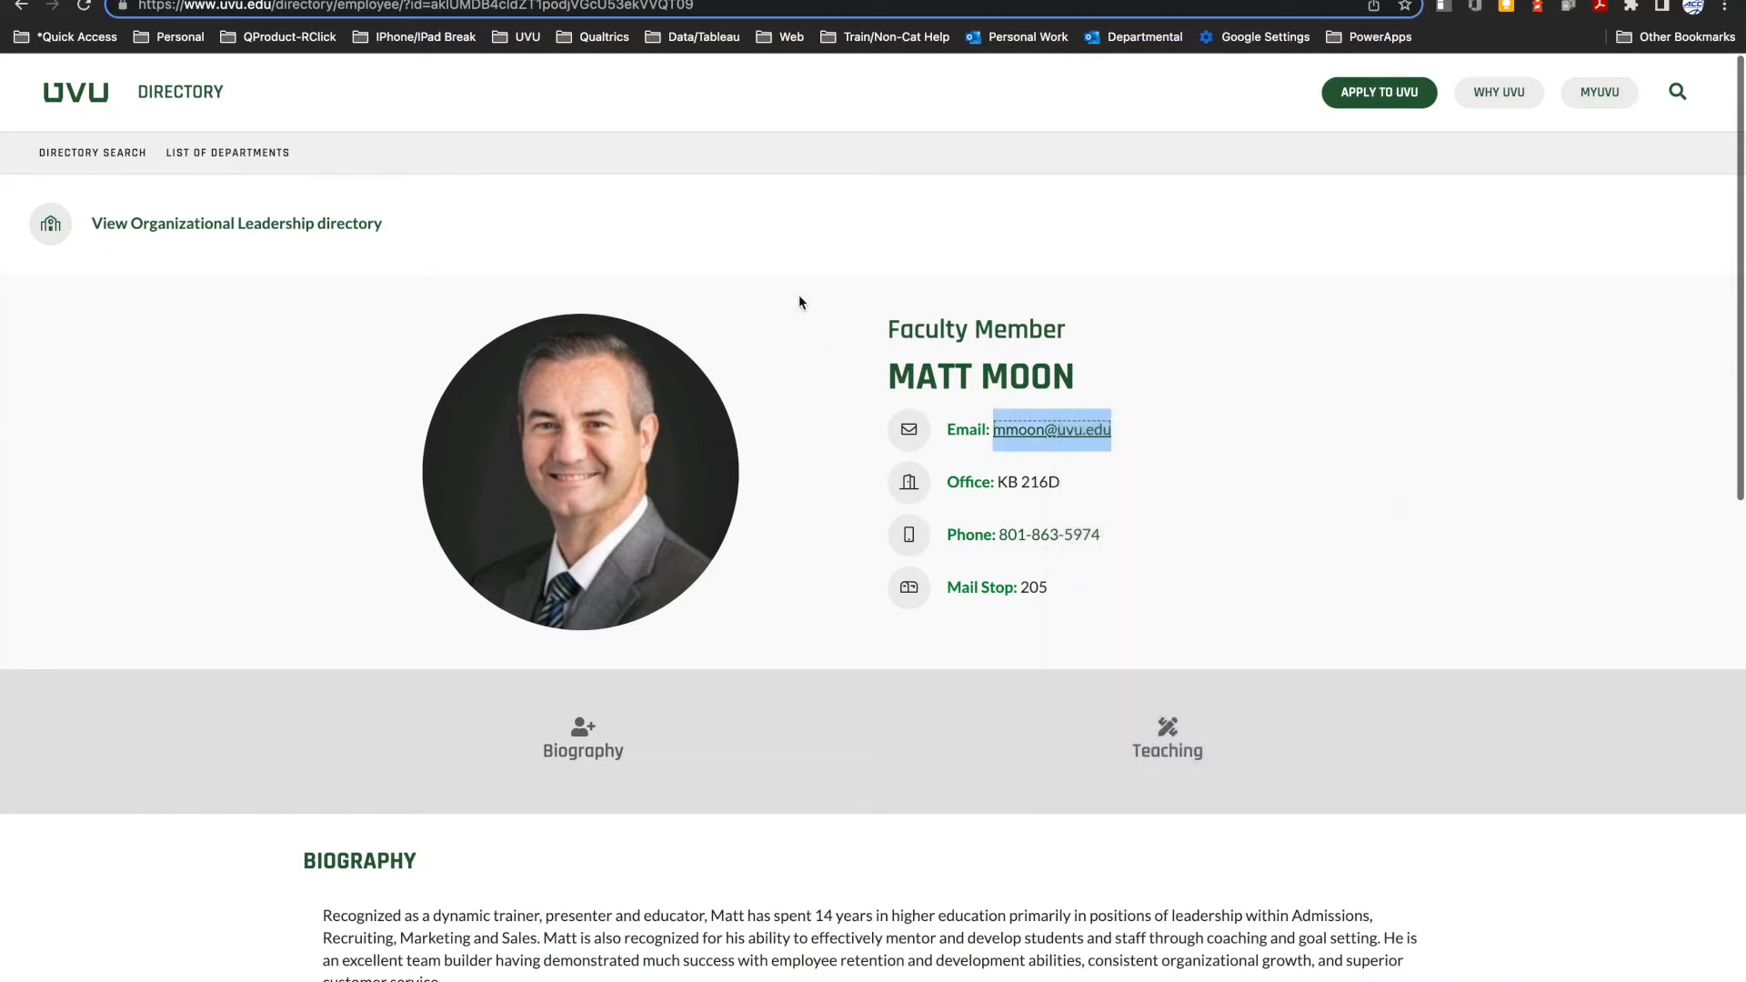
left_click(671, 4)
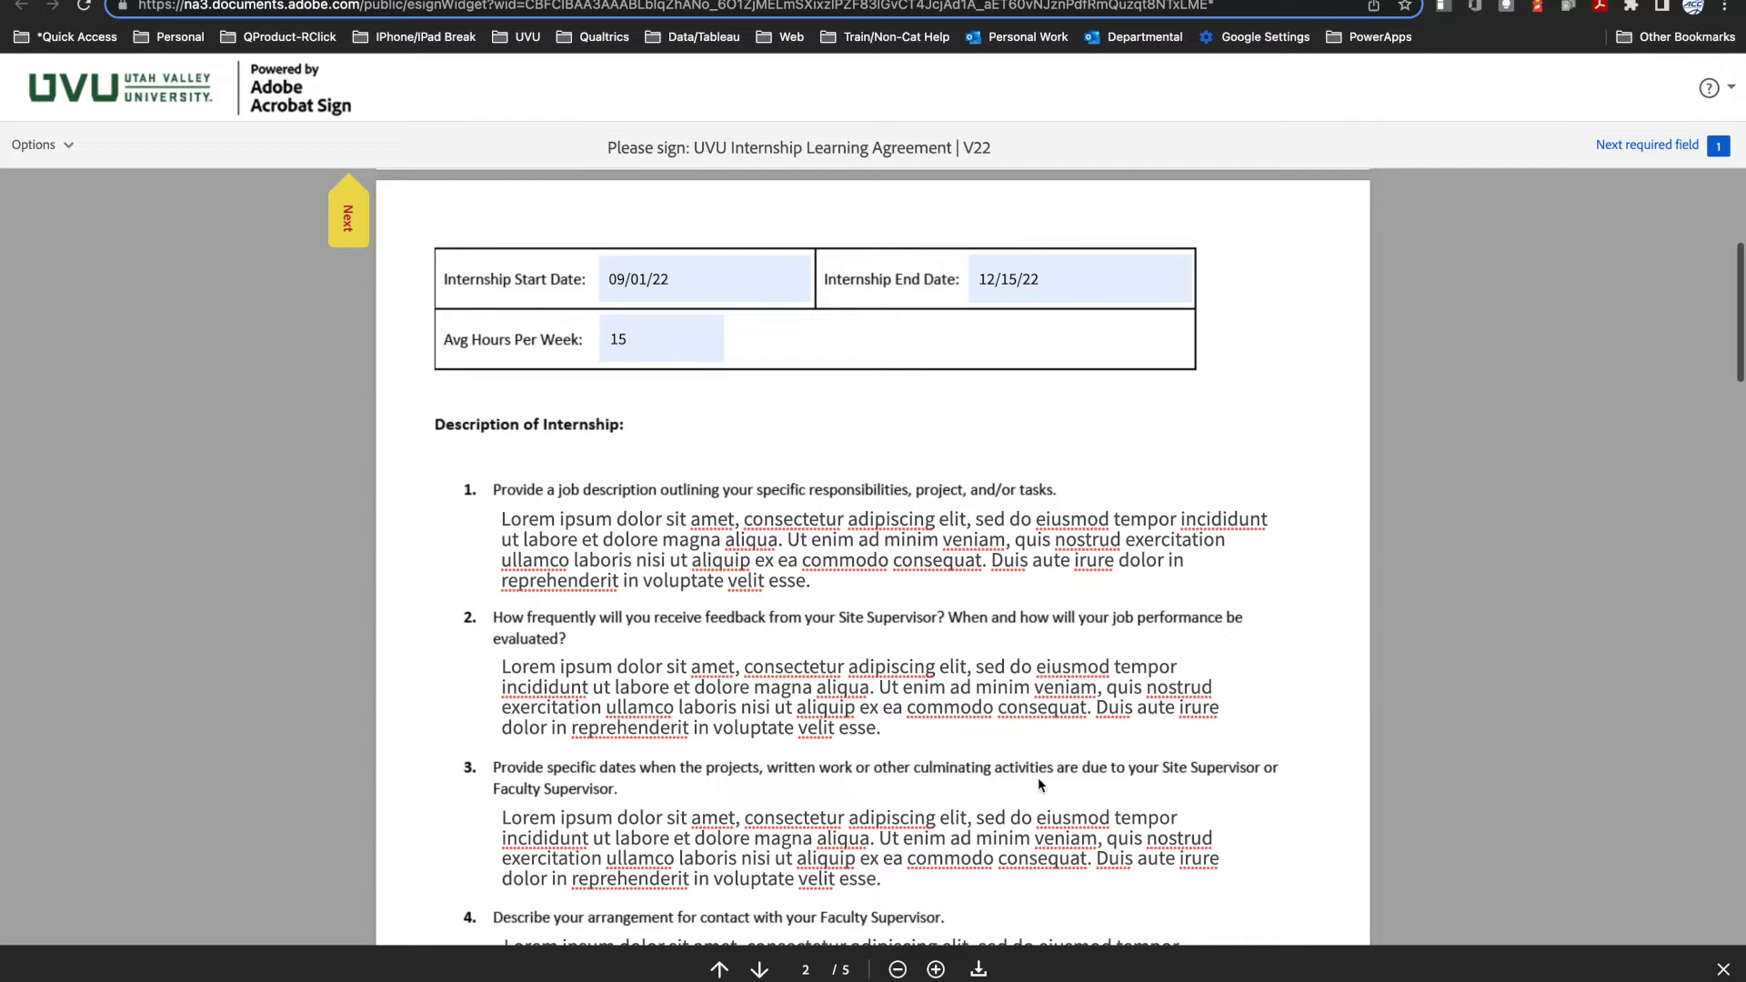
Step: Try an extra digit 5 at the end of the Internship End Date and remove it
left_click(1072, 287)
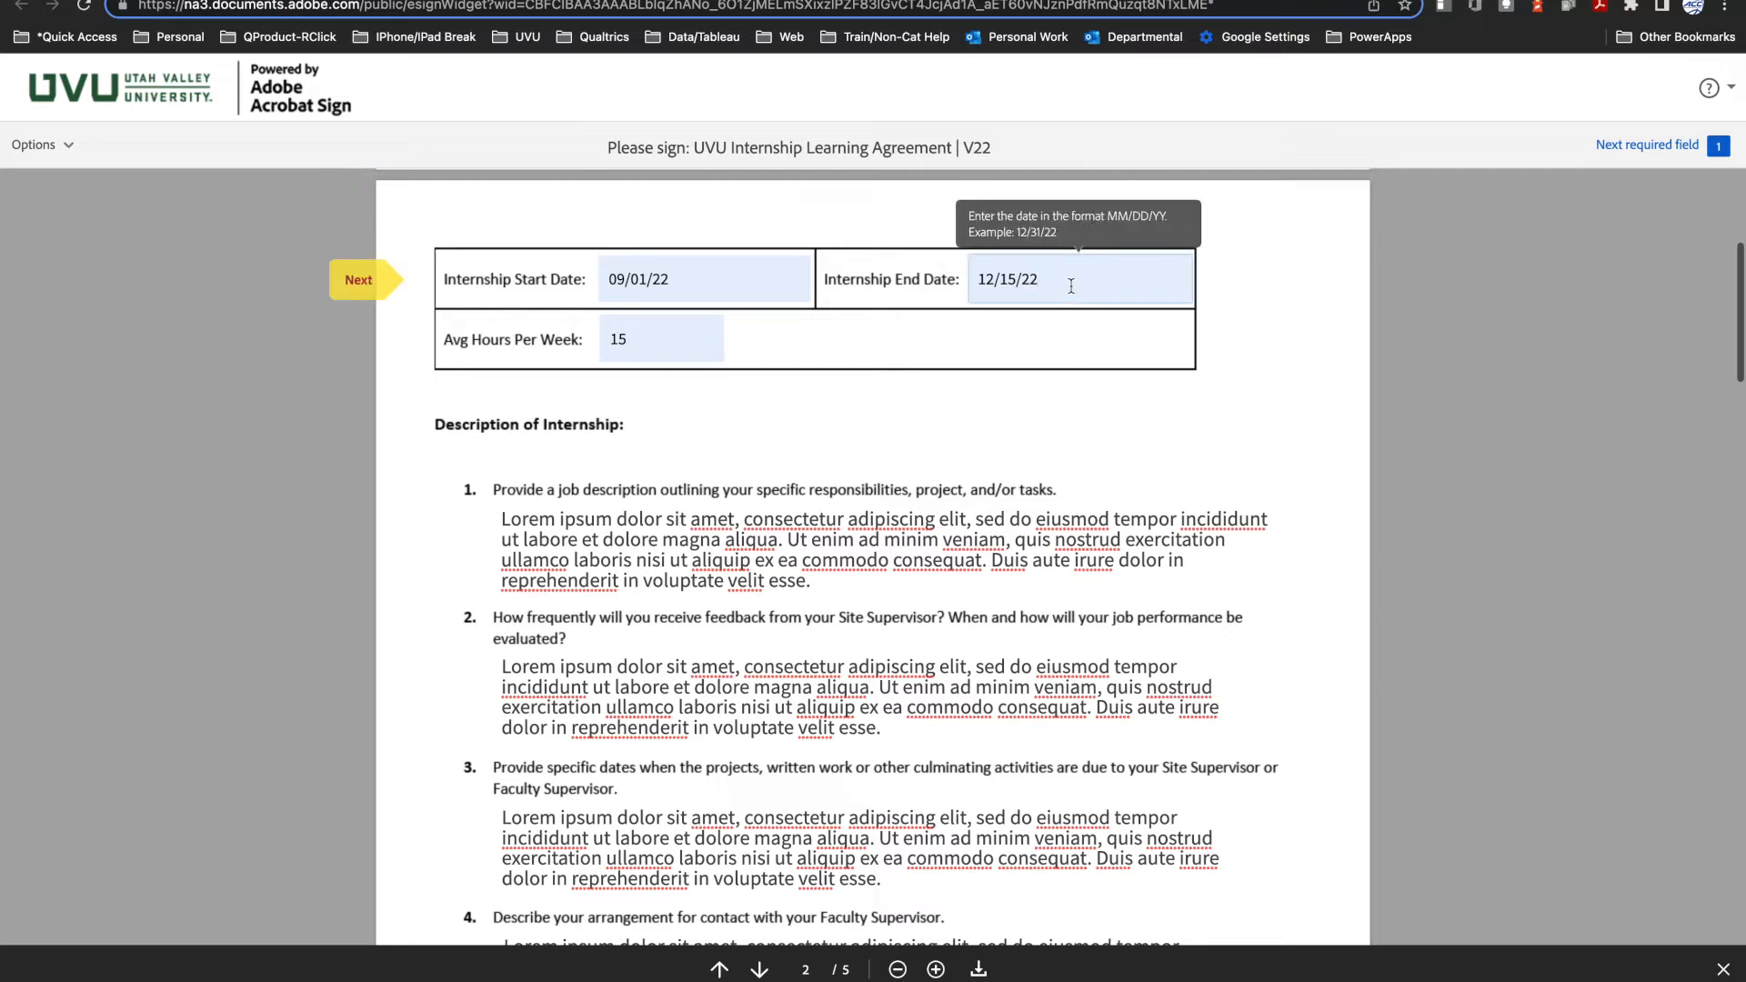
type("5")
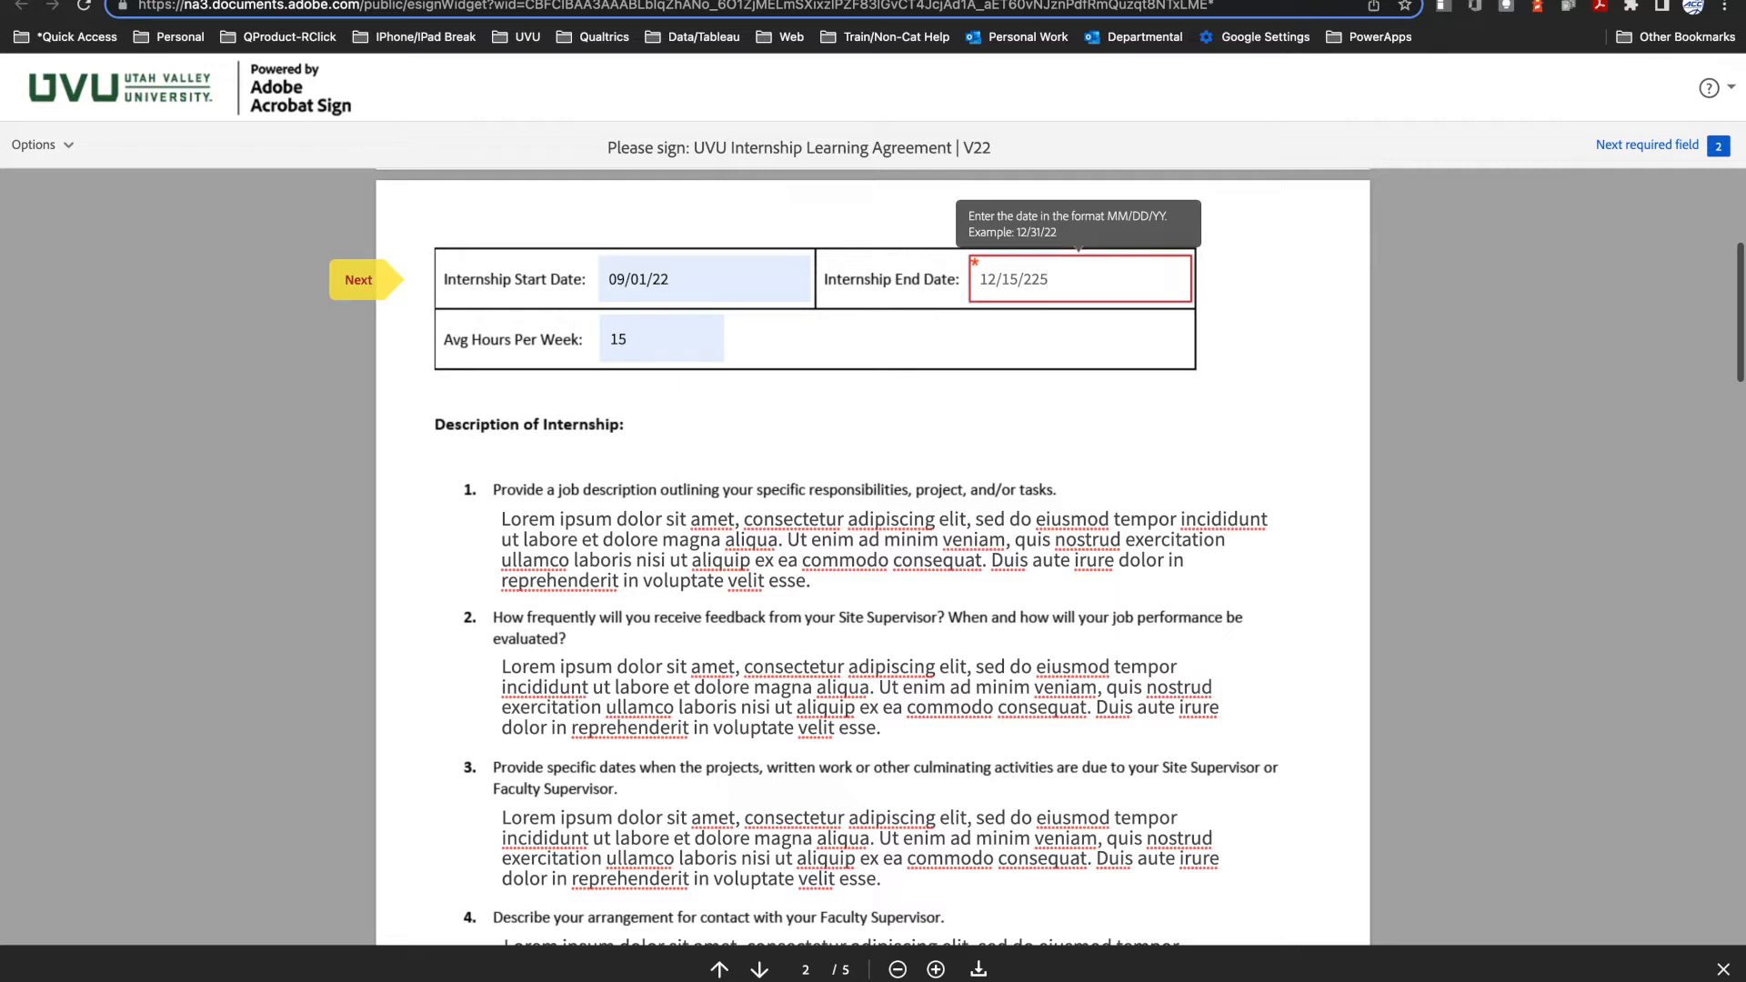
key("BackSpace")
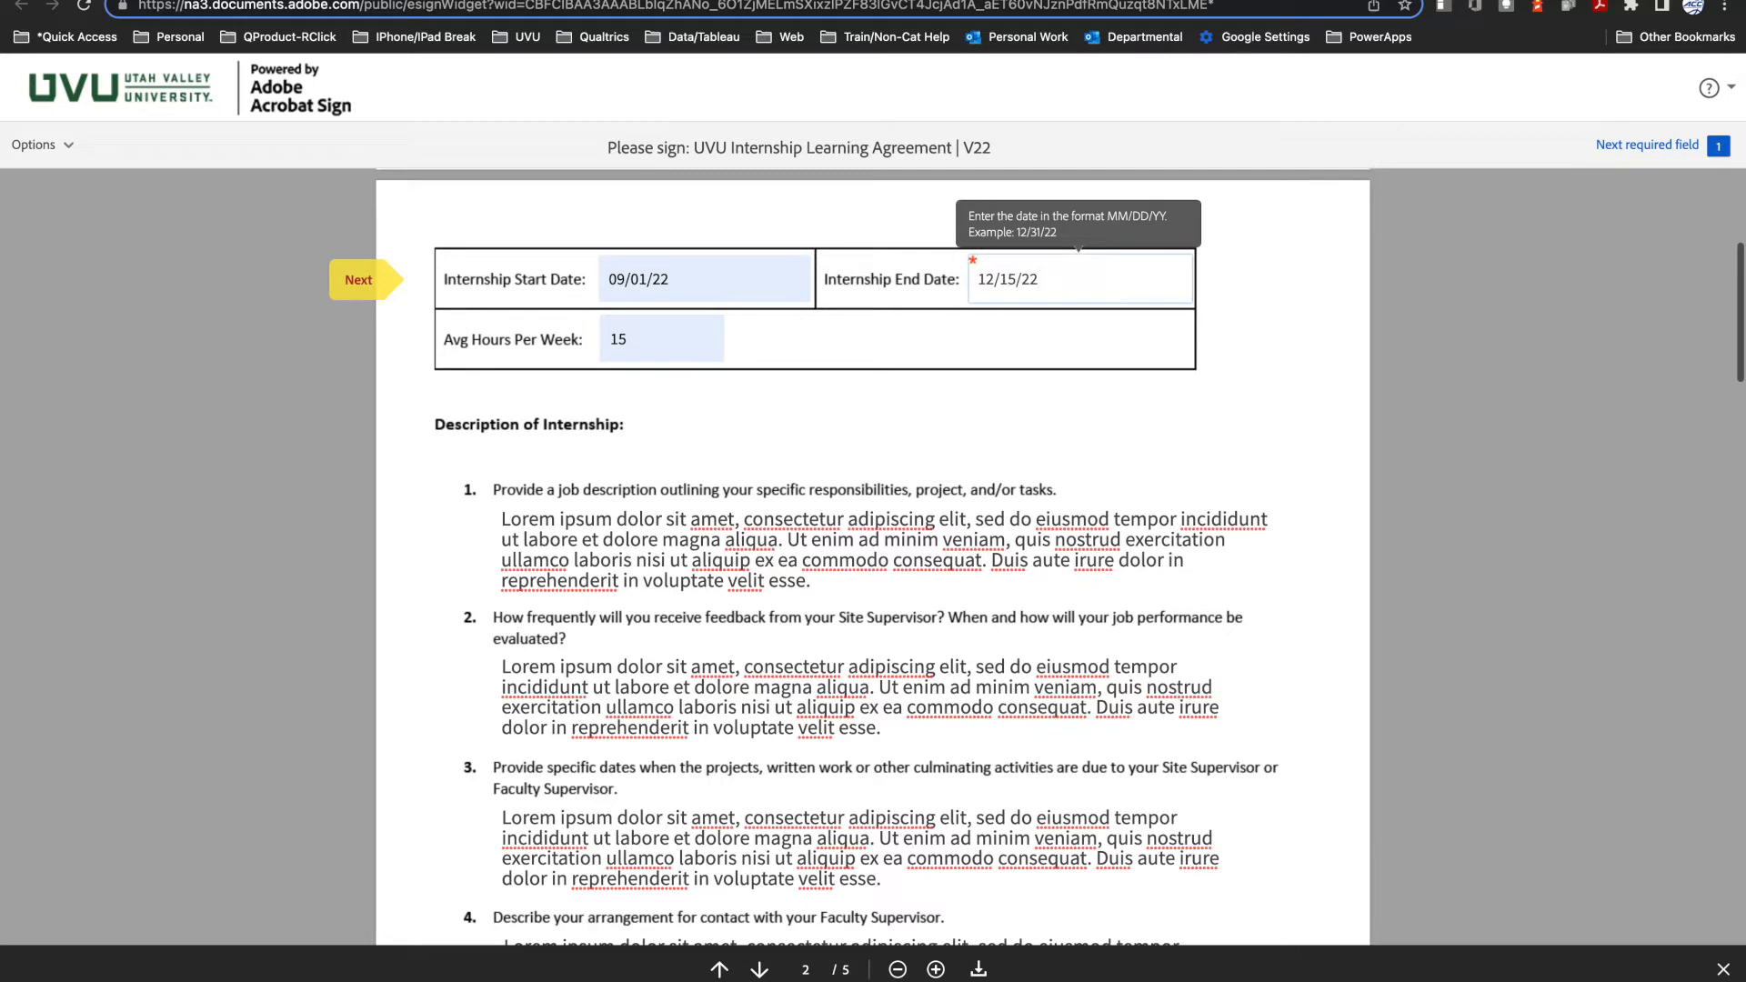
Step: Look over the form's Learning Objectives section and open the How to Write Learning Objectives document from the student instructions
scroll(833, 570, "down", 10)
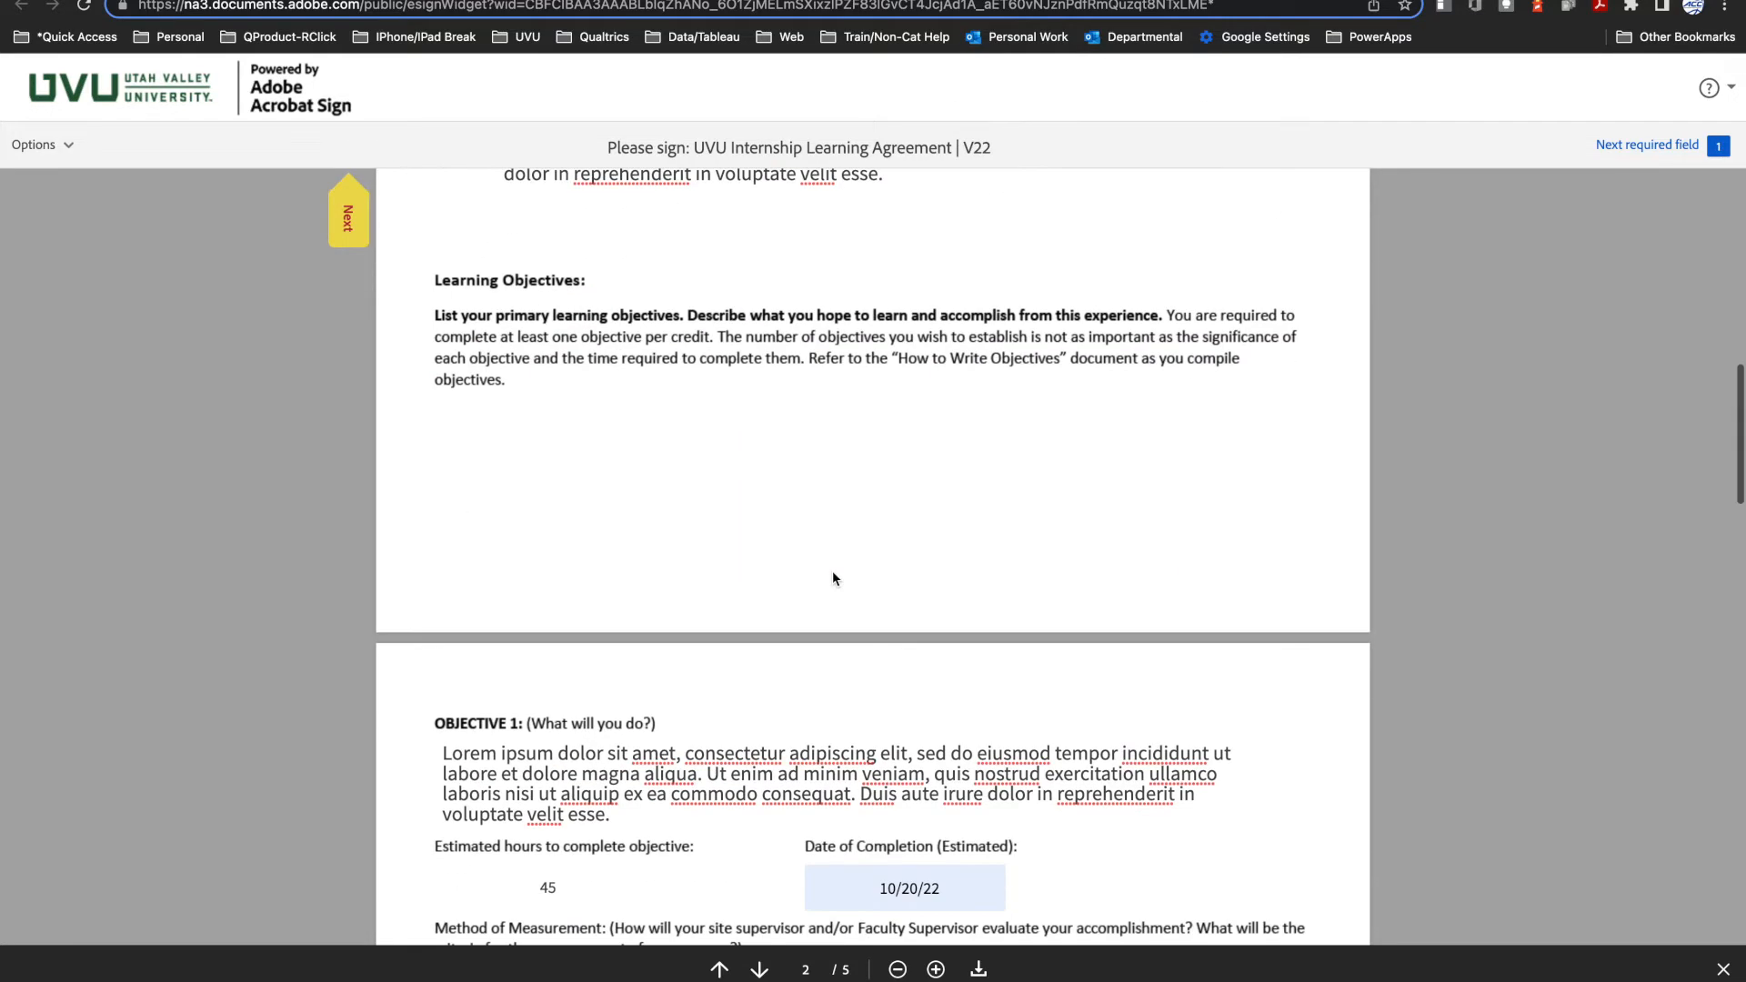
scroll(833, 570, "down", 1)
scroll(832, 570, "up", 1)
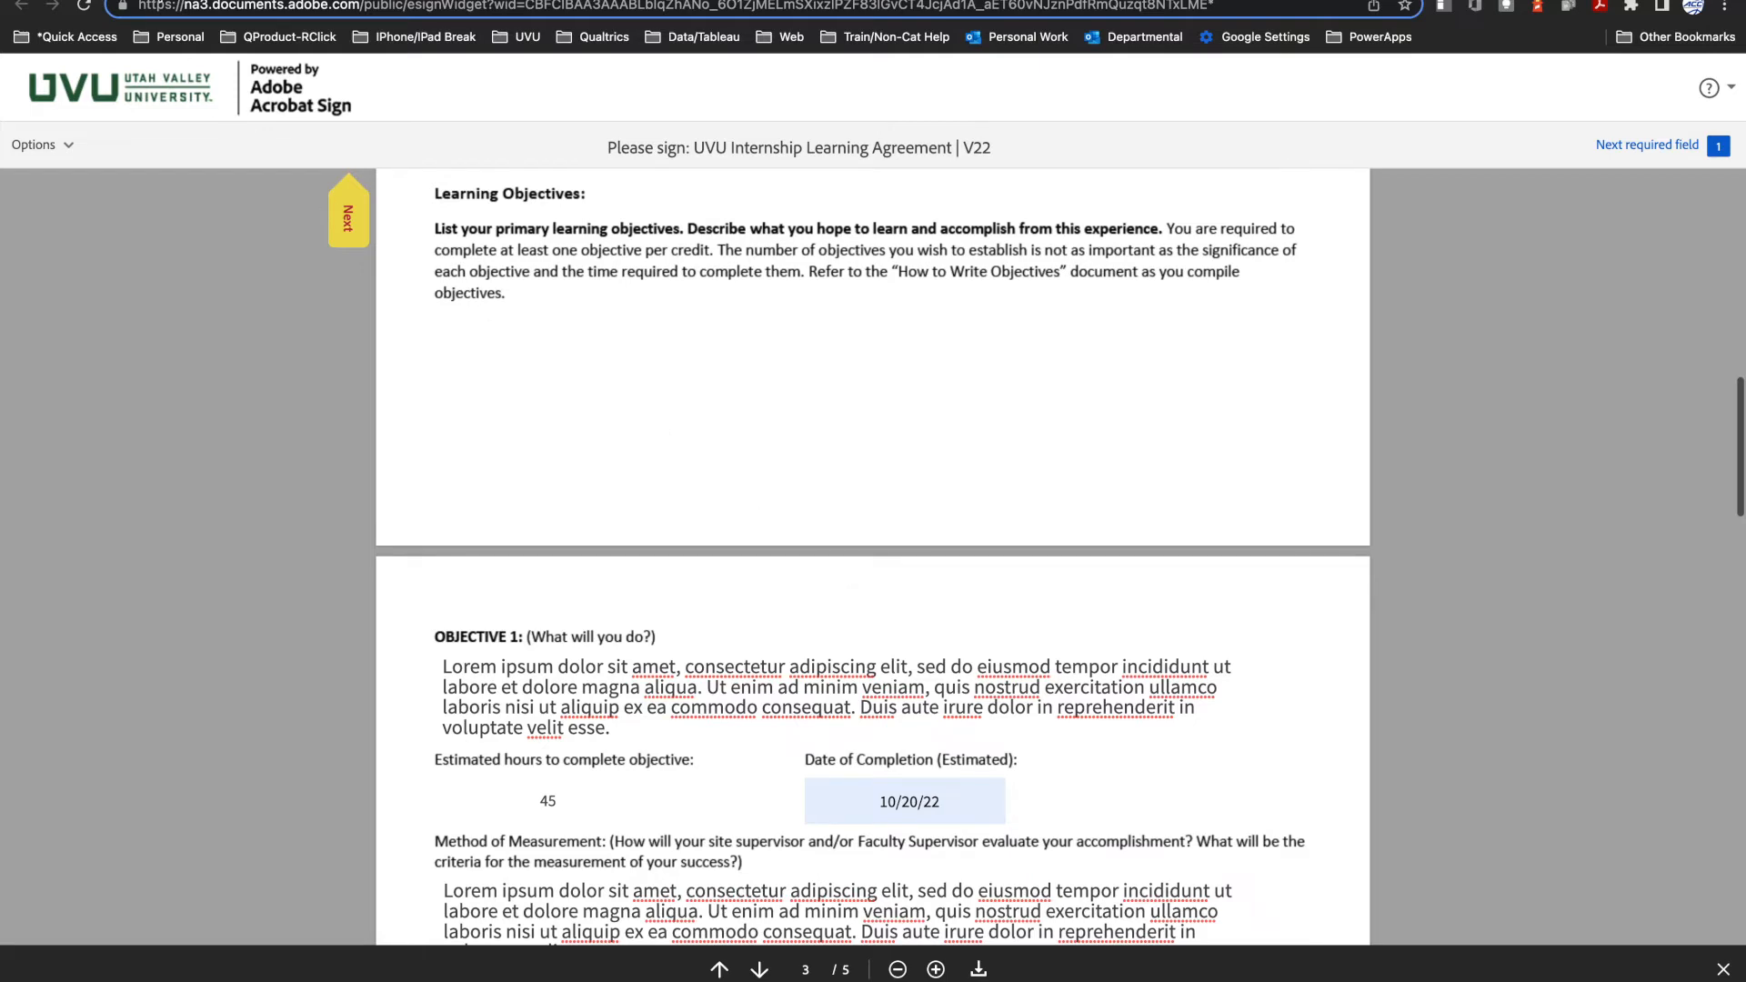
left_click(155, 1)
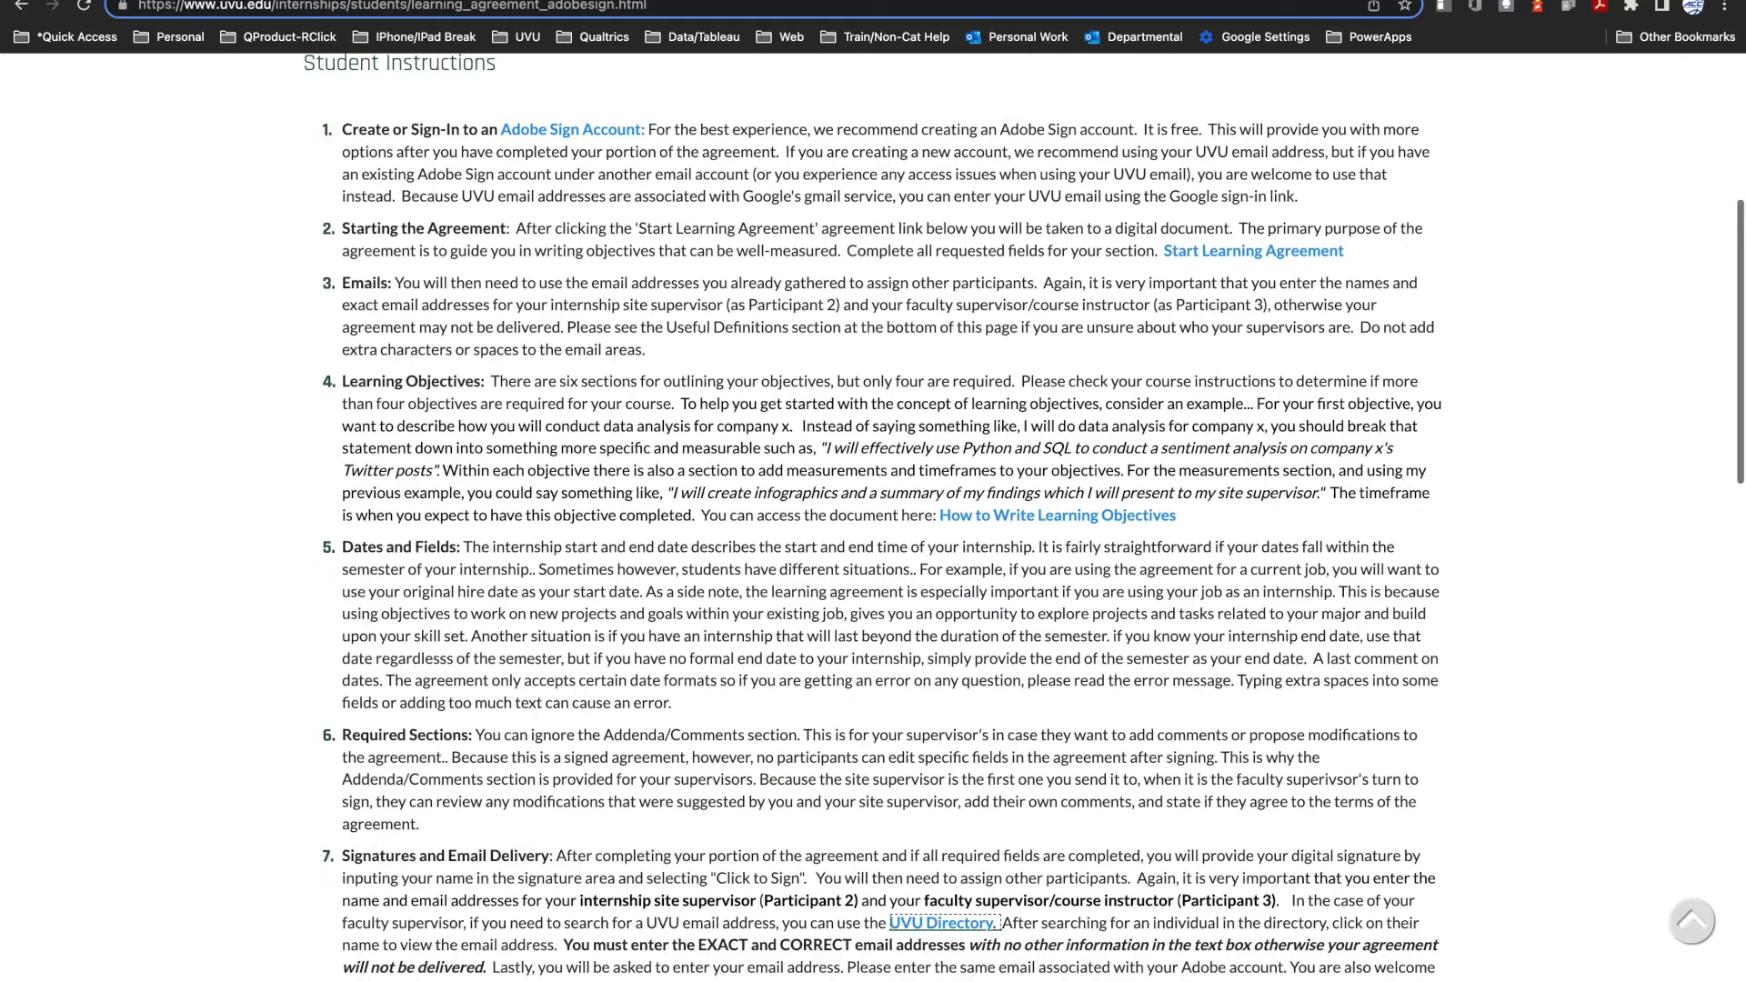
left_click(1004, 518)
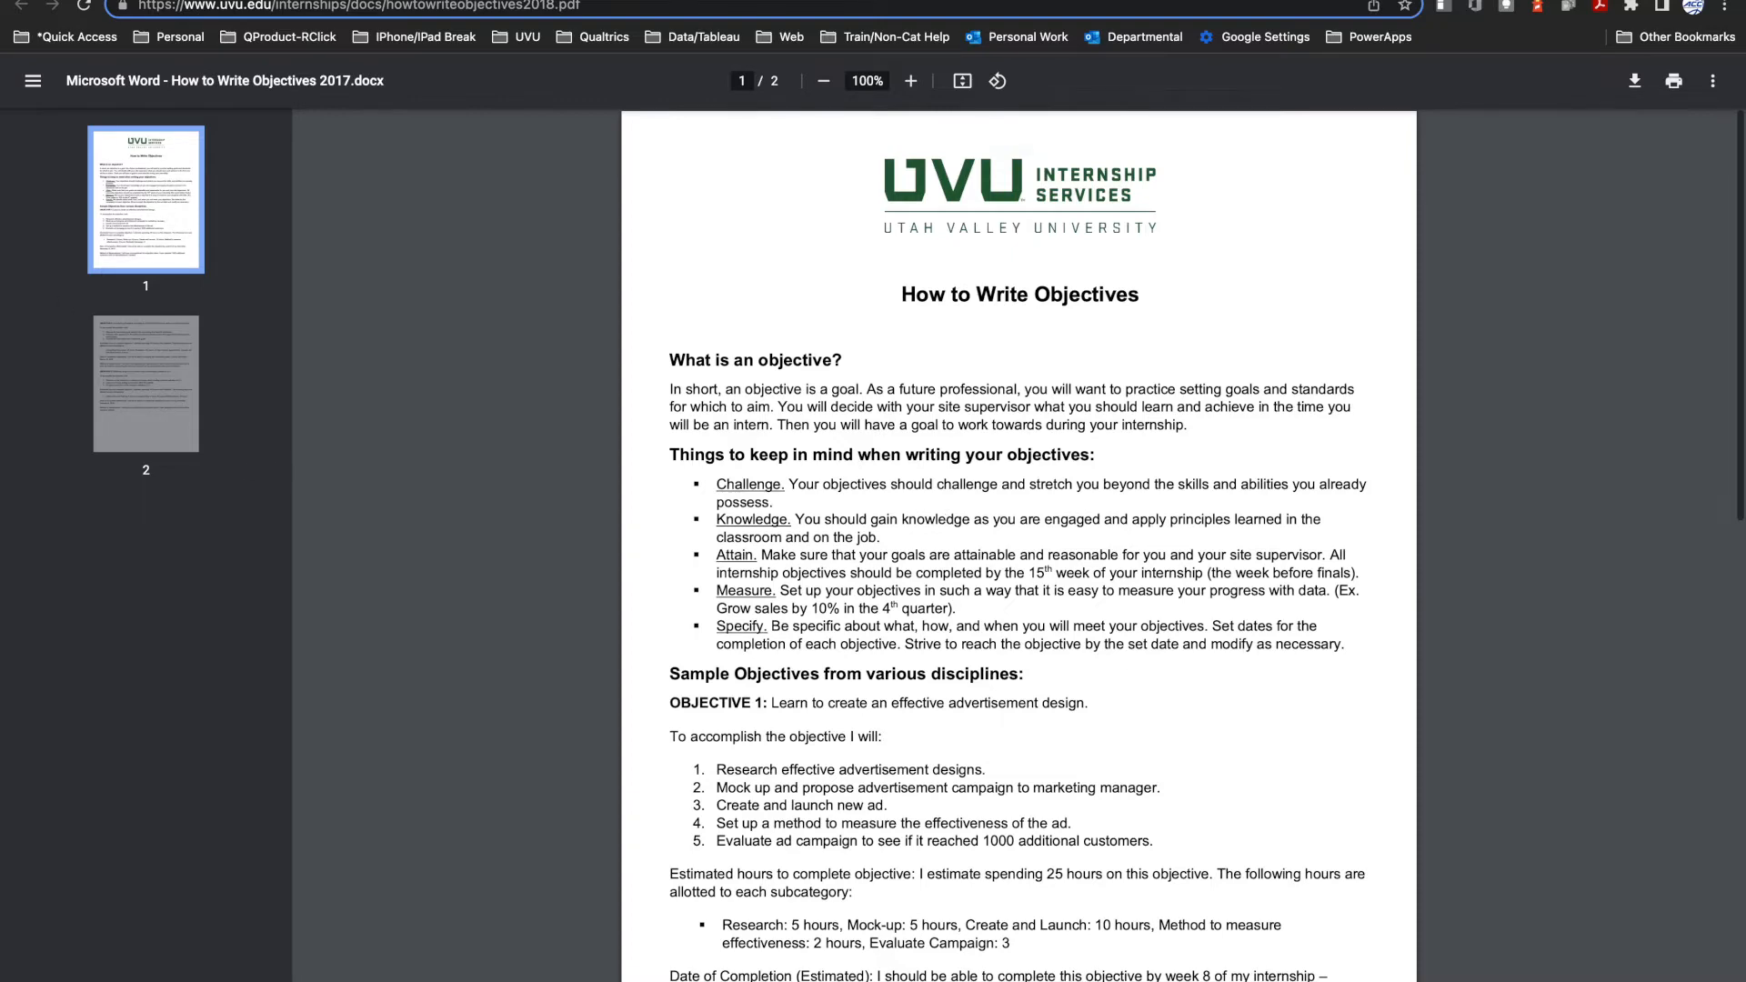
Step: Return to the learning agreement and review the objectives with their estimated hours, completion dates and methods of measurement
left_click(576, 2)
scroll(611, 566, "down", 5)
scroll(611, 565, "down", 10)
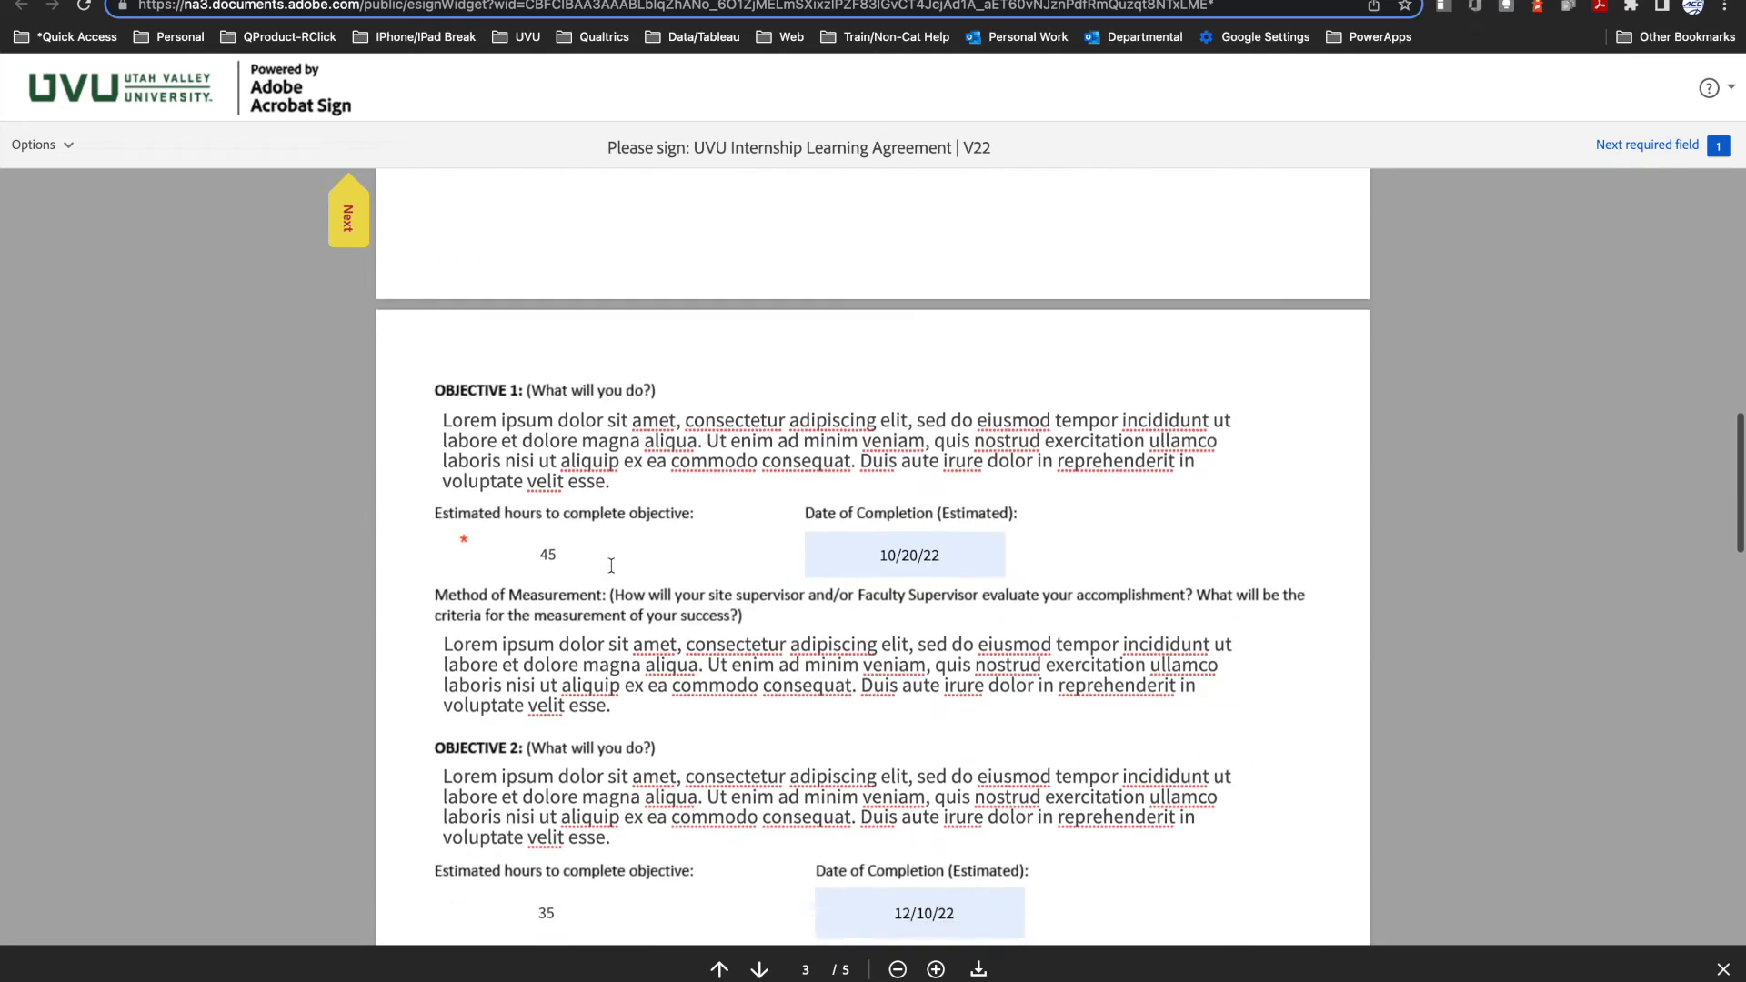
scroll(611, 566, "down", 2)
scroll(611, 570, "down", 1)
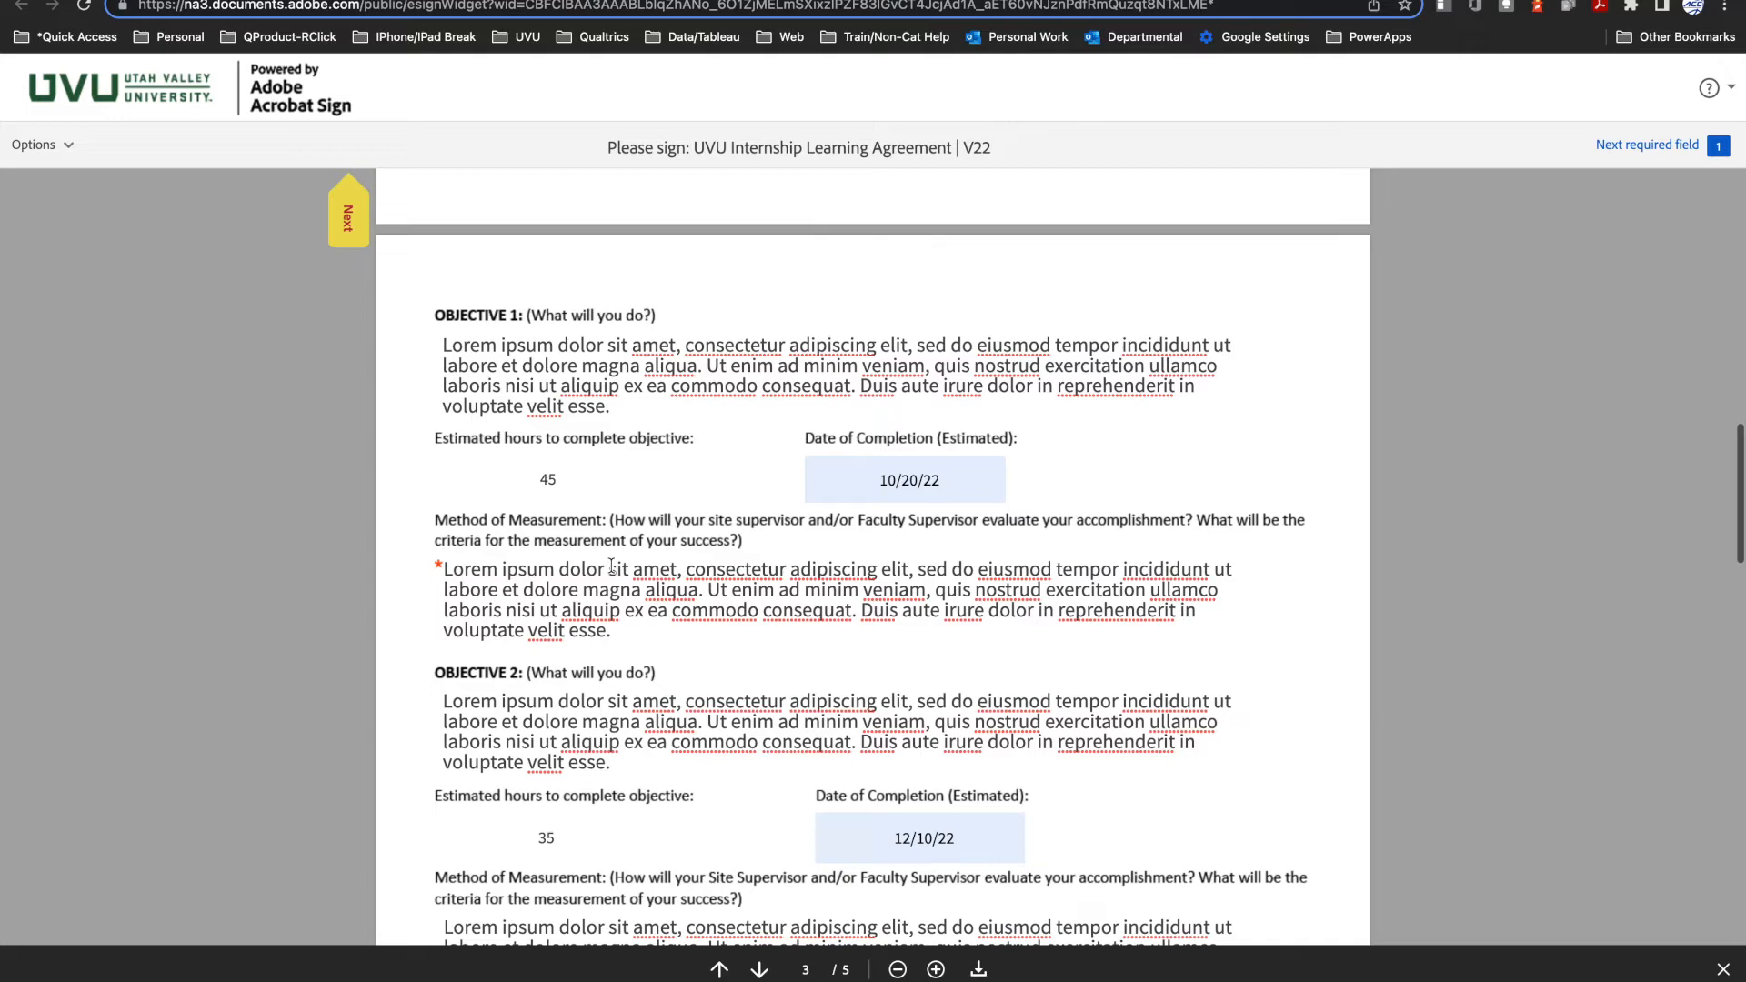
scroll(603, 613, "down", 20)
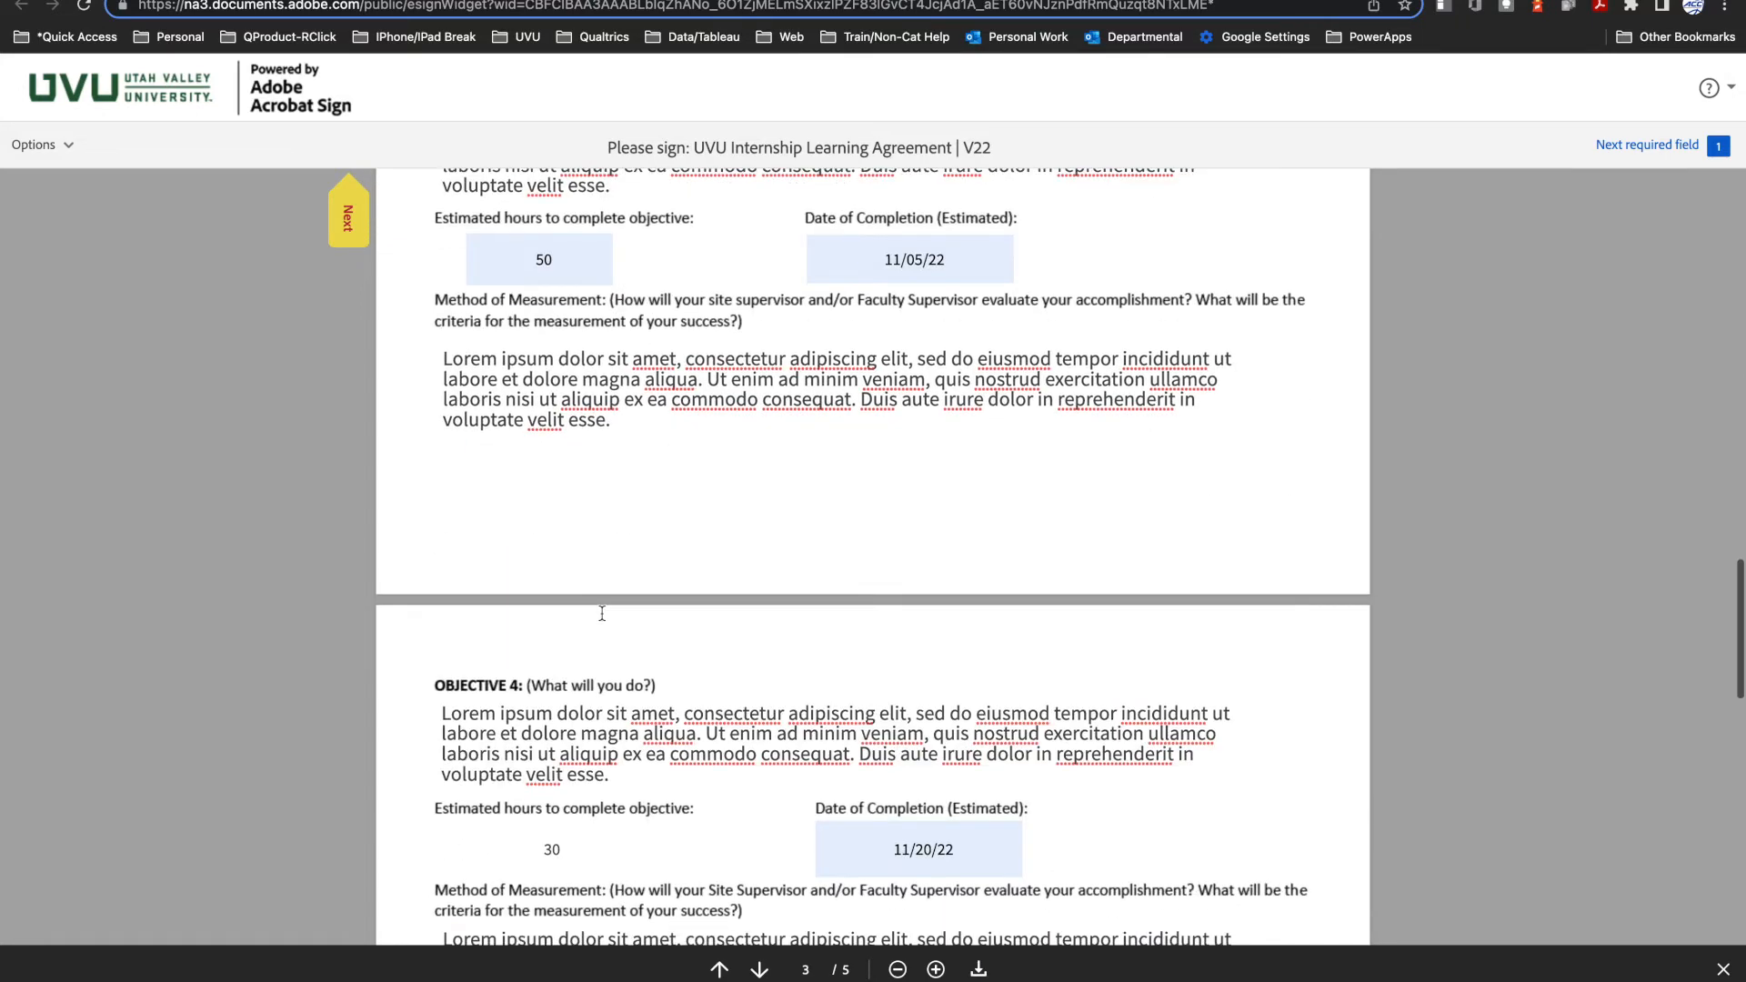
Step: Sign the Student Intern line with the student's typed full name and continue to assigning the next participants
scroll(602, 613, "down", 10)
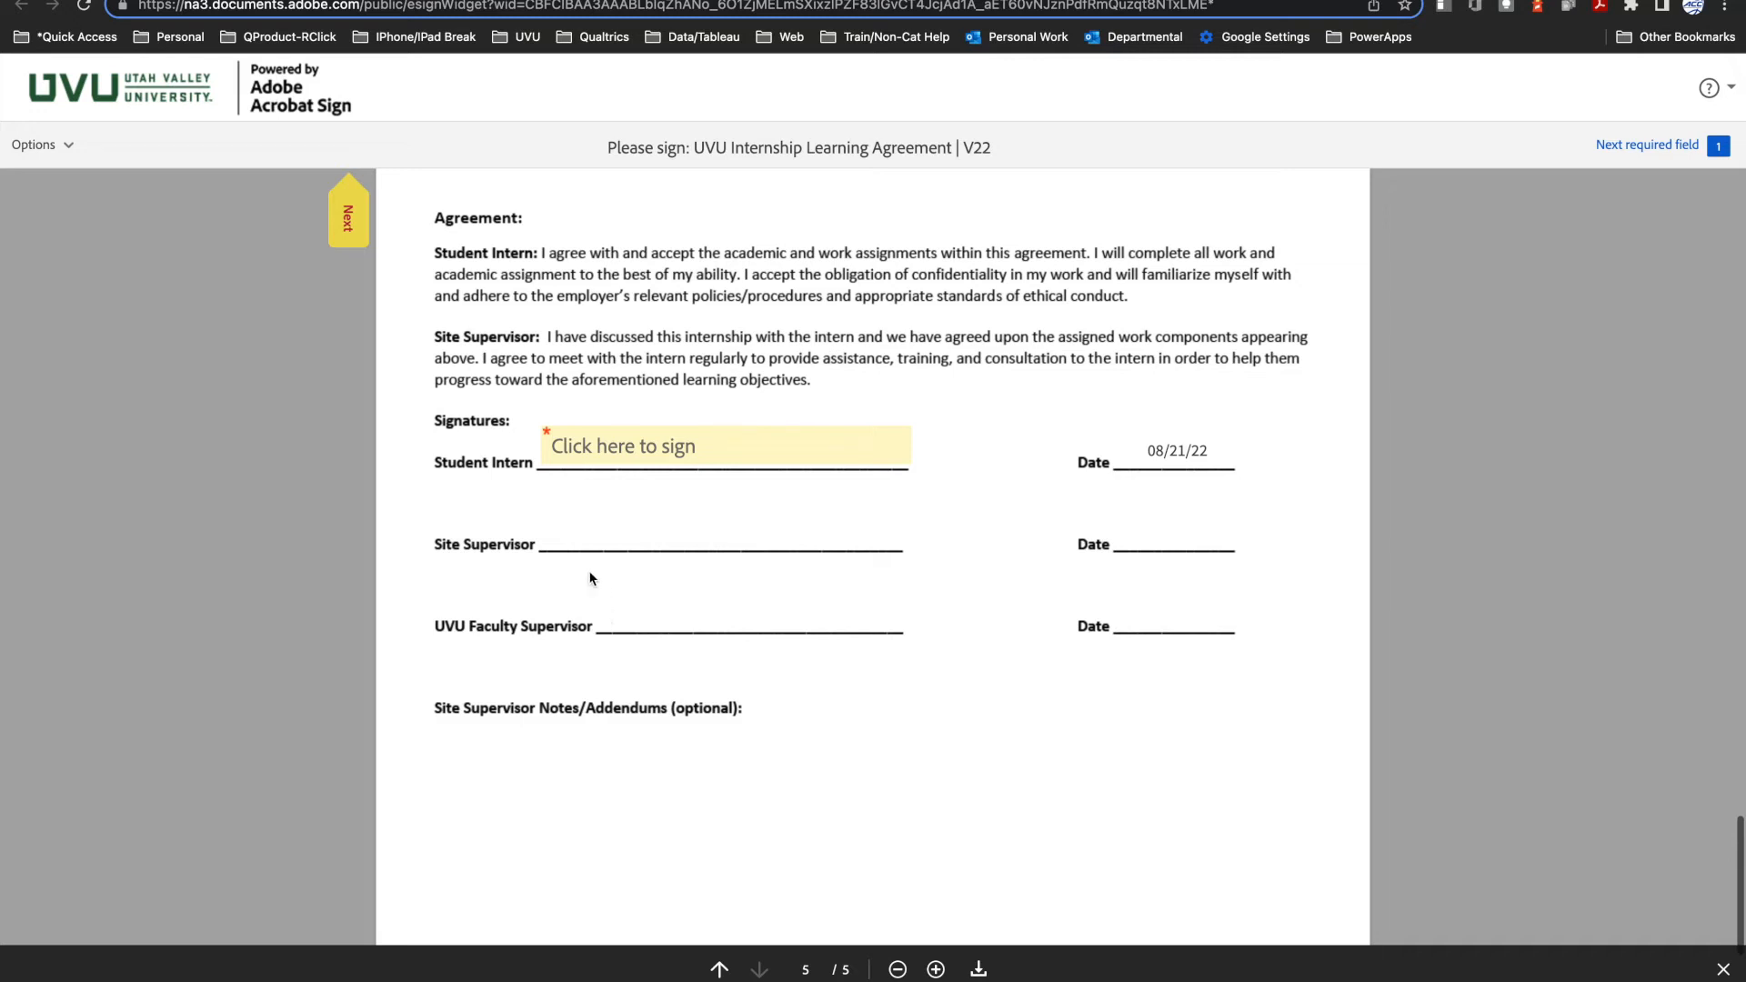
left_click(650, 455)
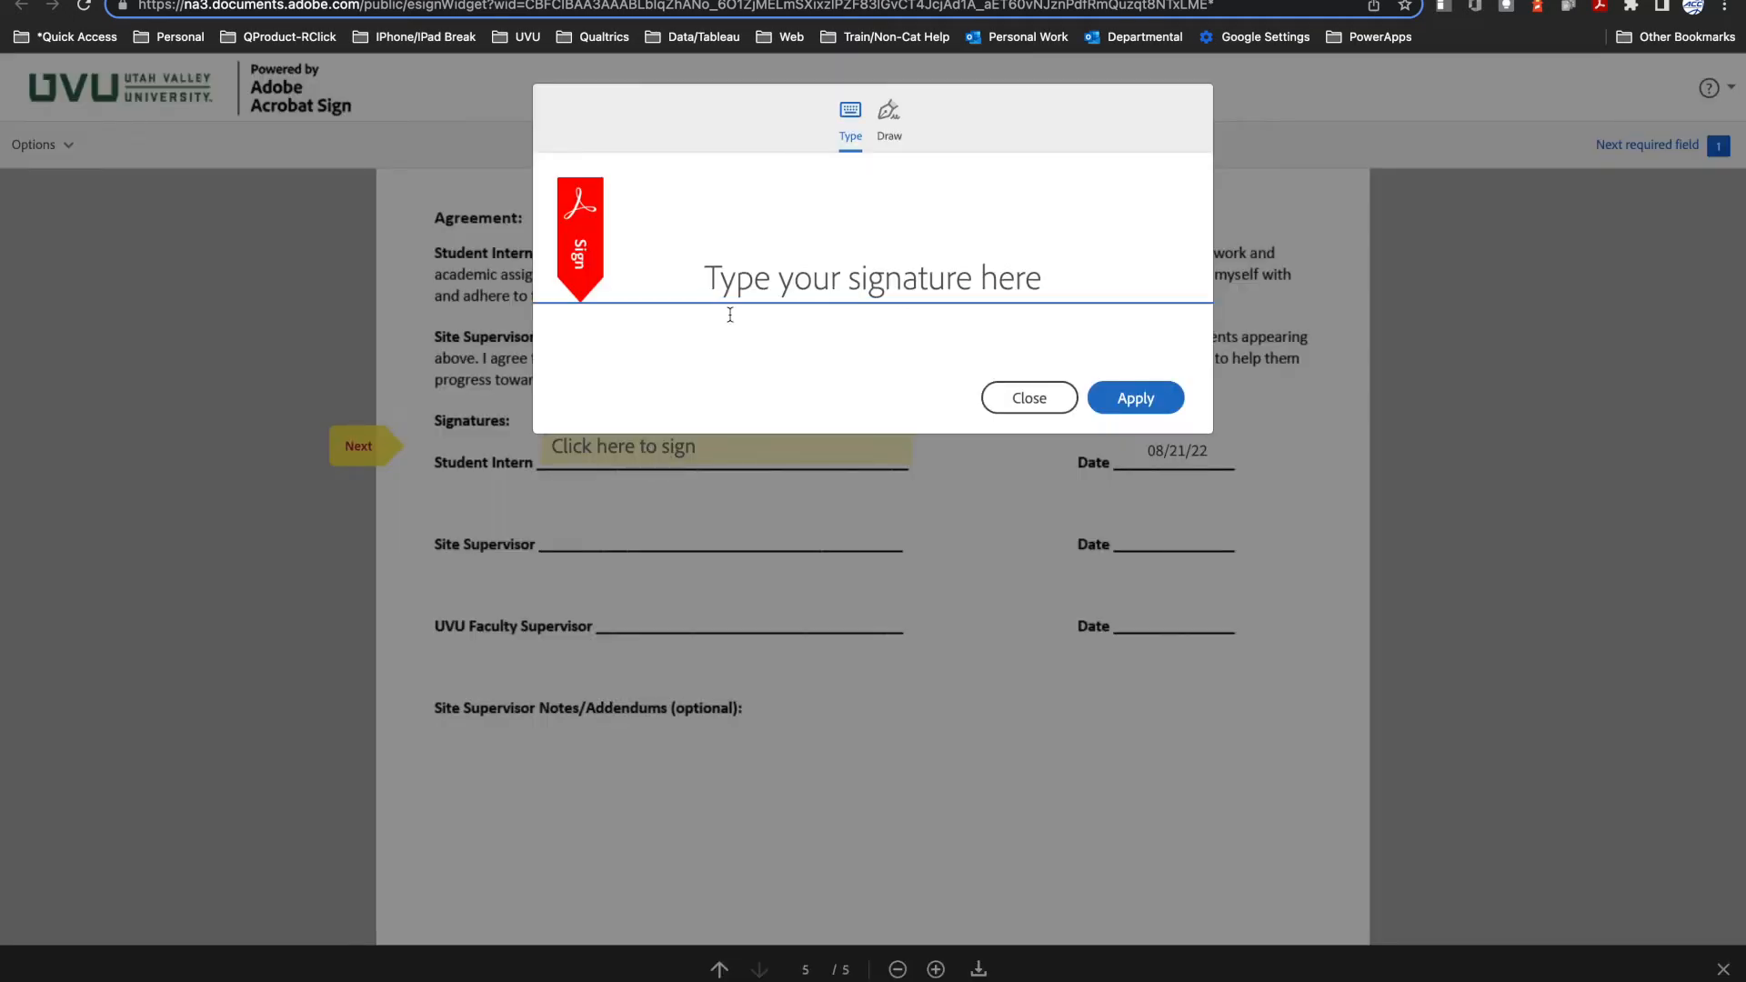
type("Syd ")
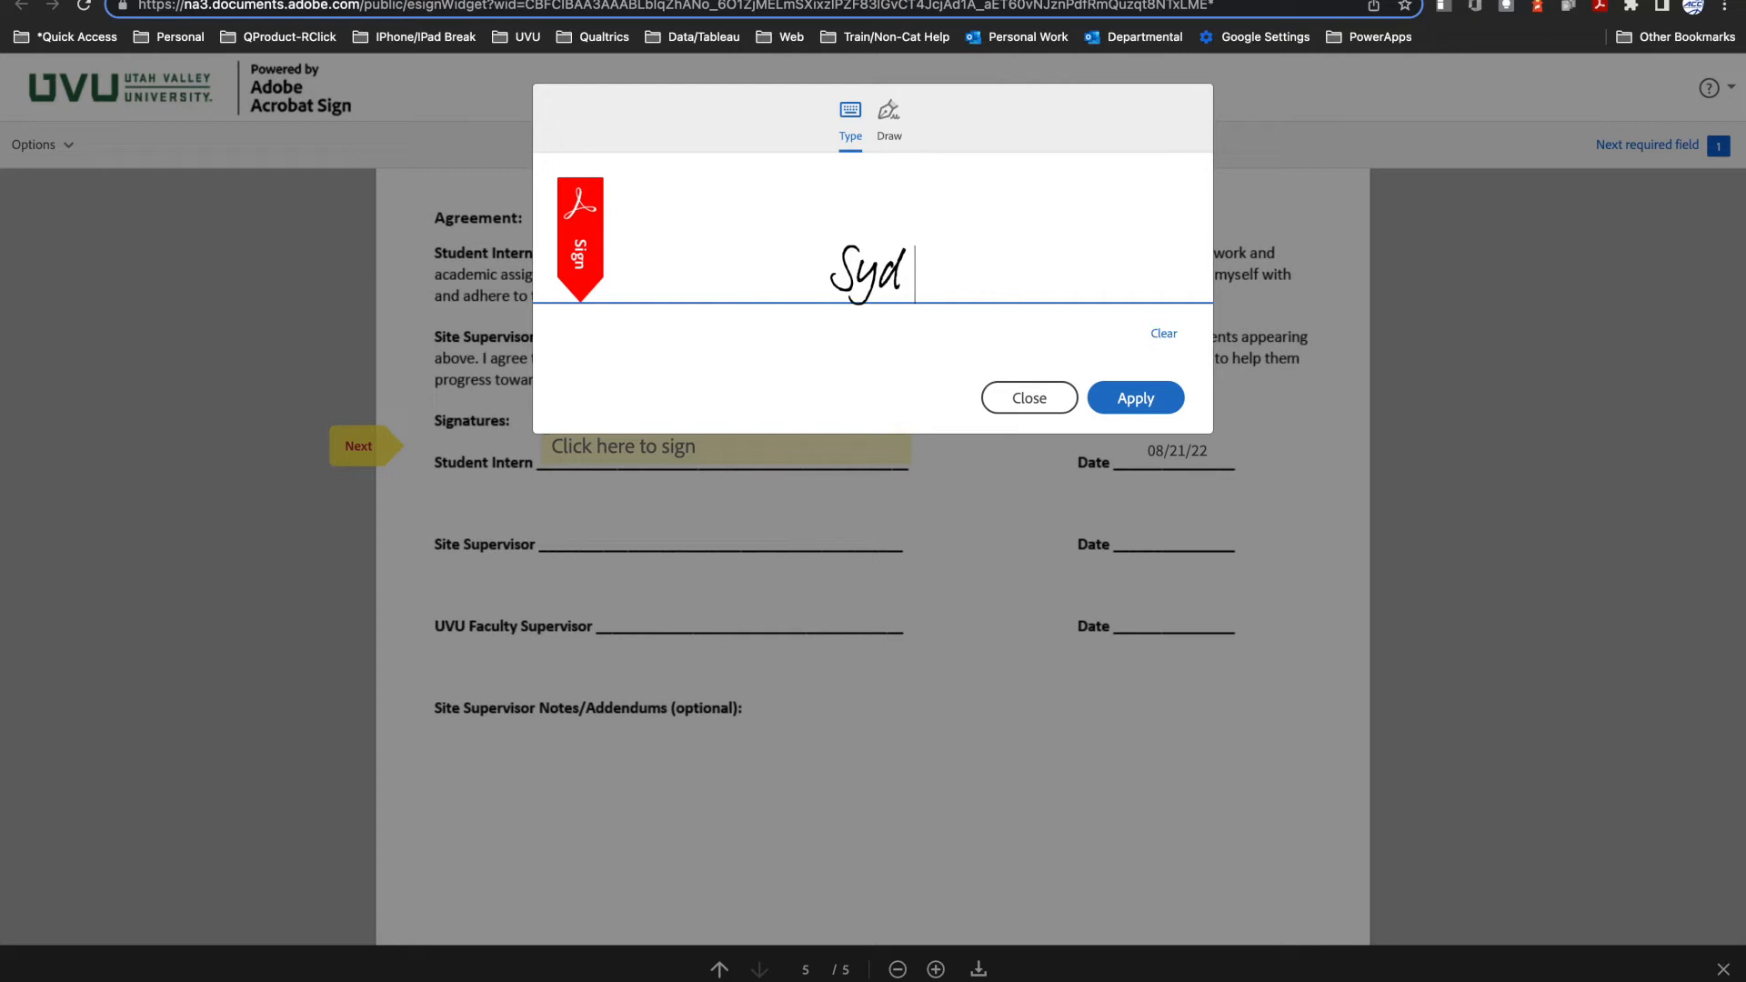
type("Barrett")
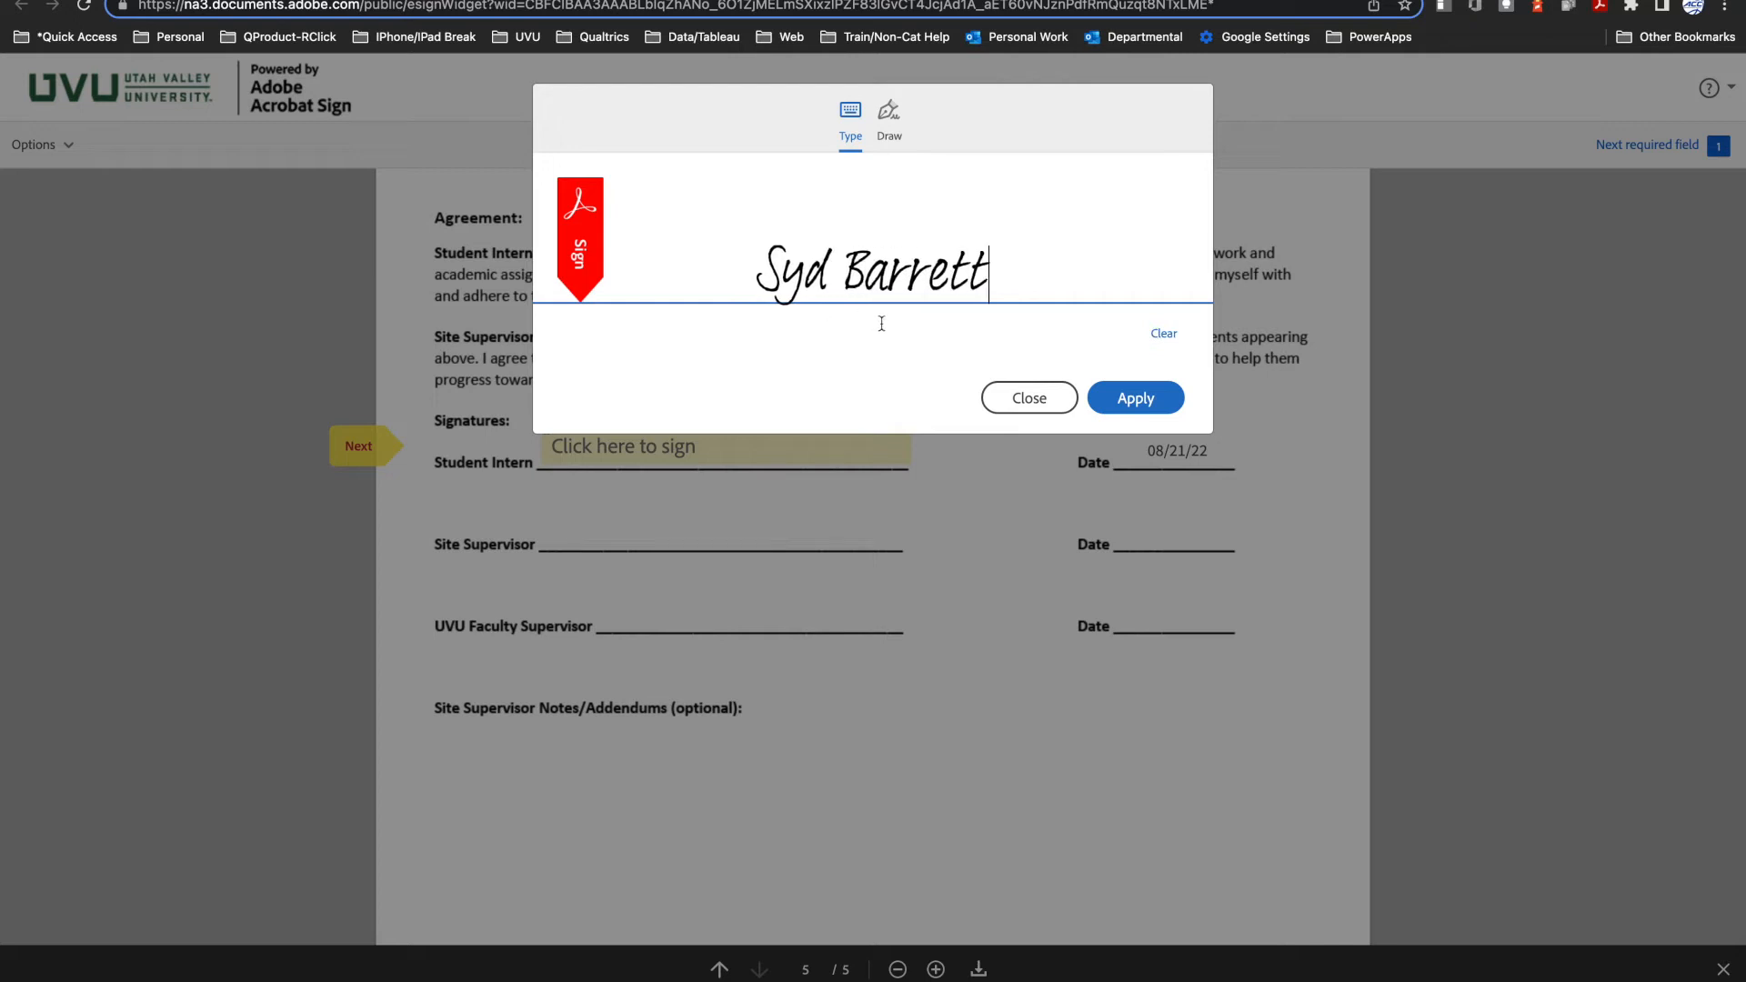
left_click(1131, 399)
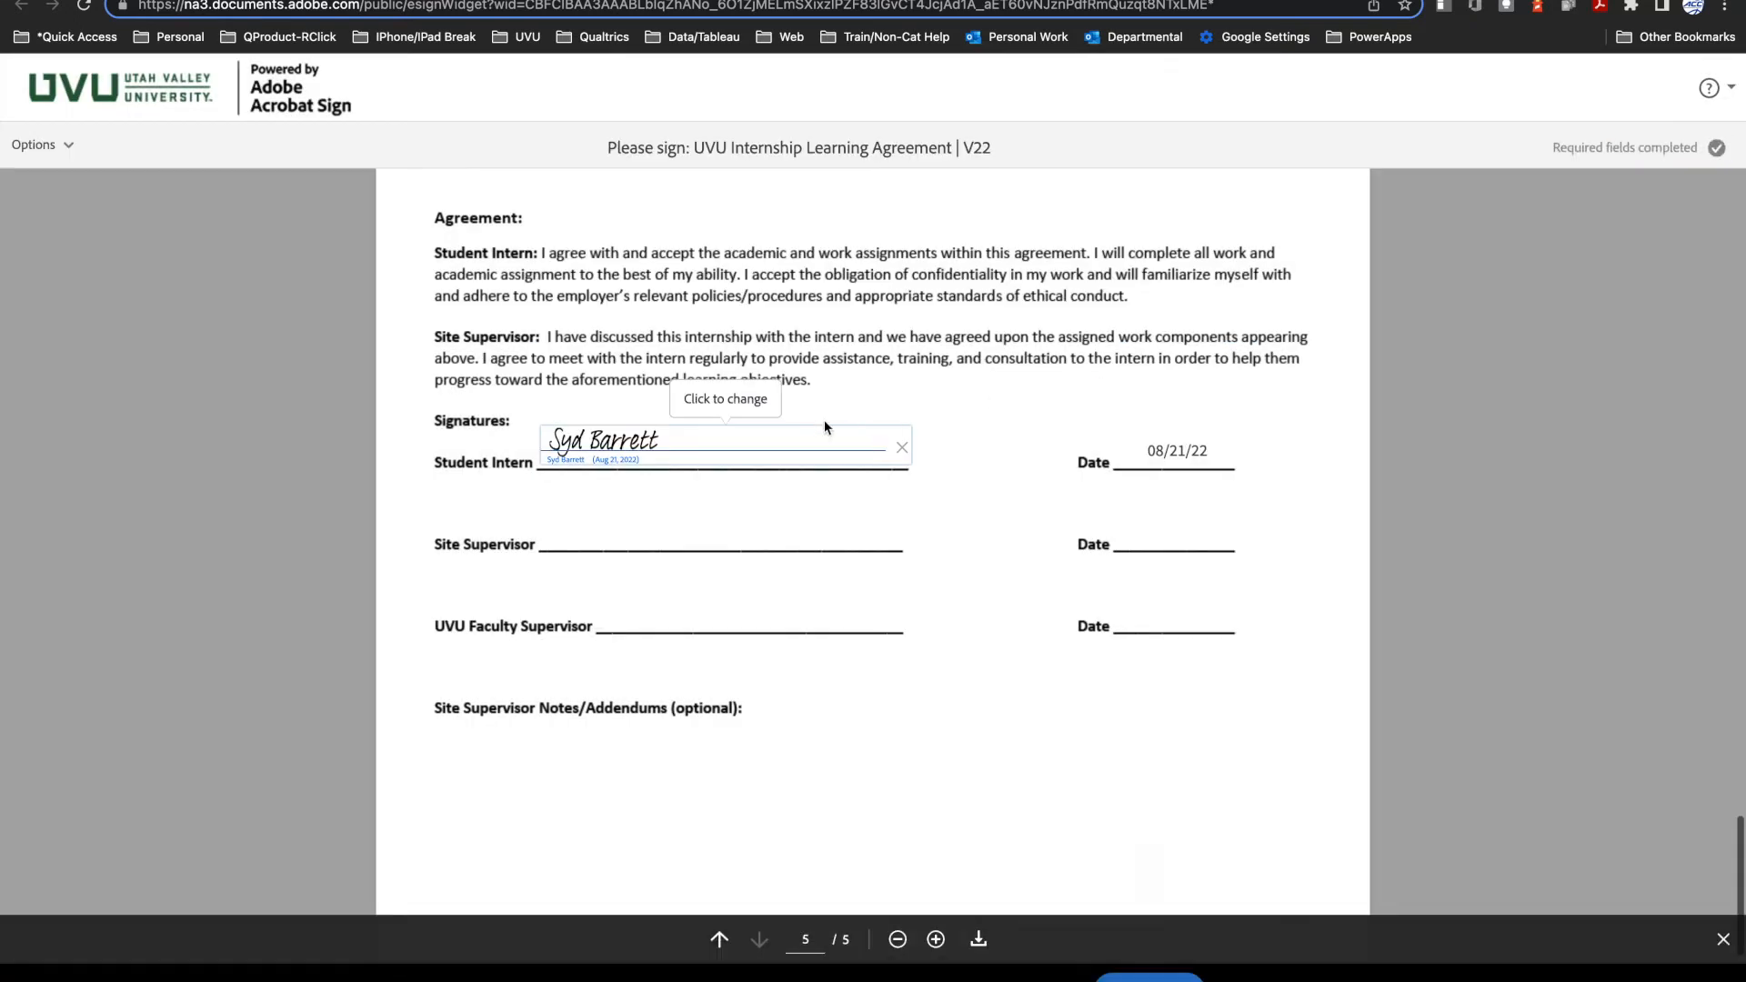
left_click(1150, 978)
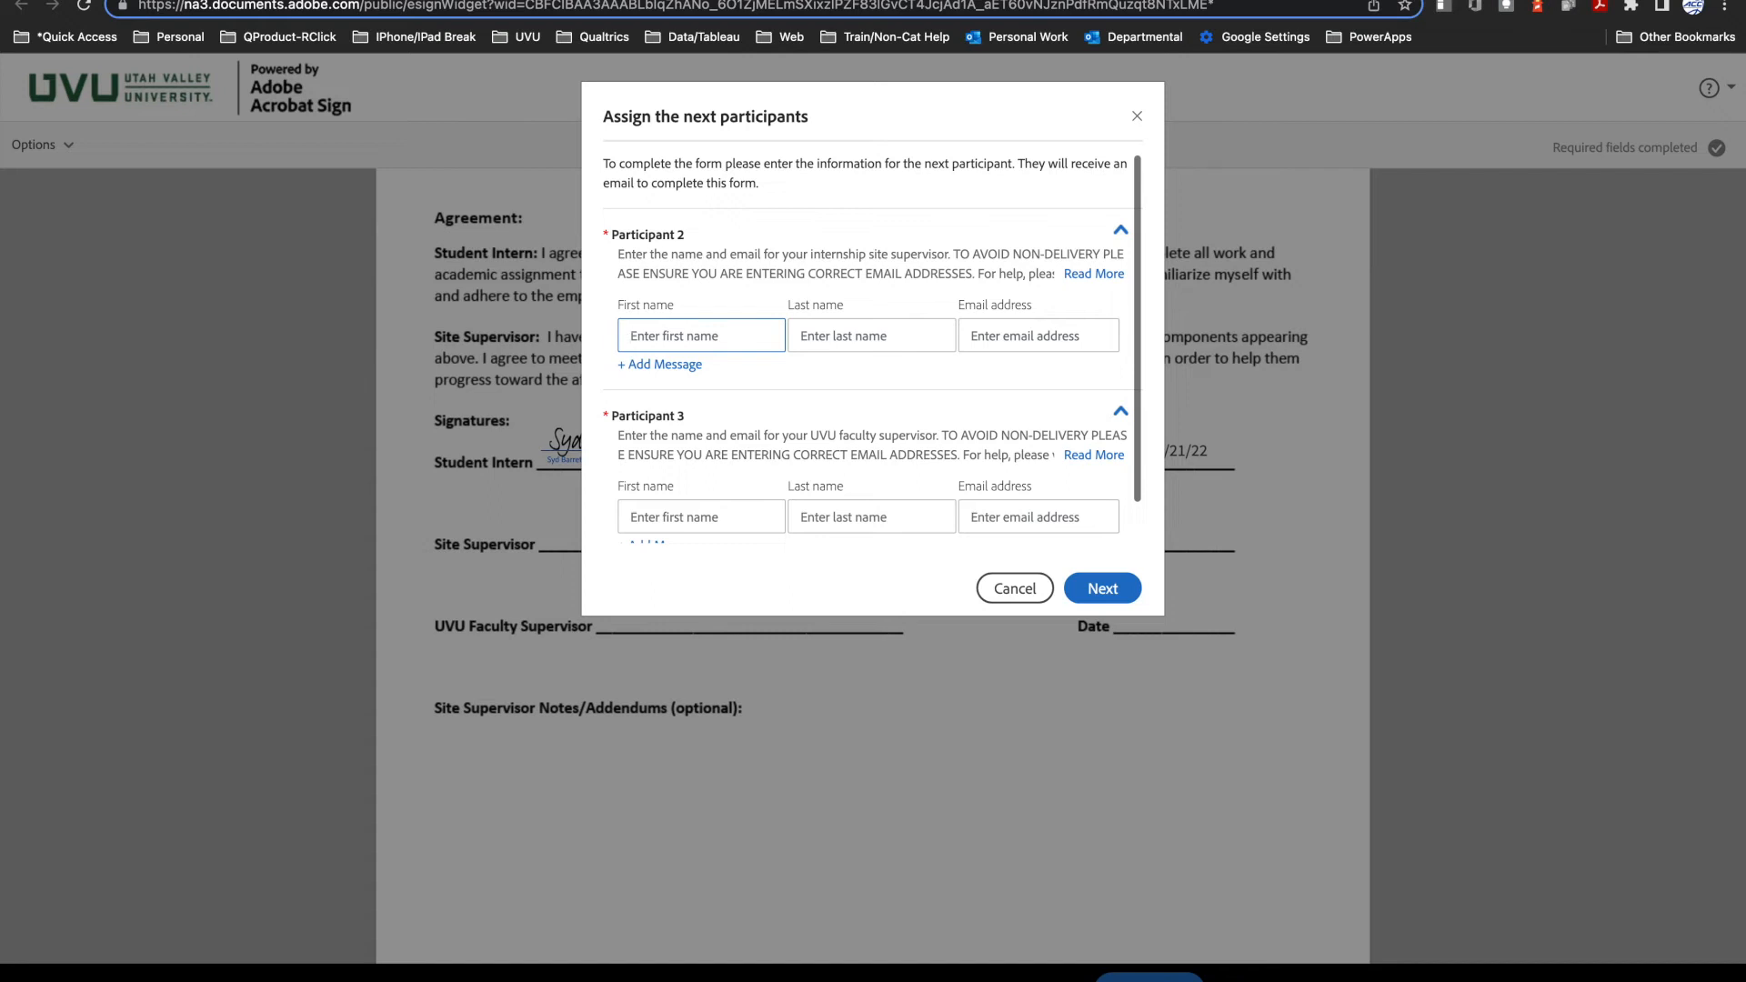
Step: Enter the internship site supervisor's first name, last name and email address for Participant 2
type("Roger")
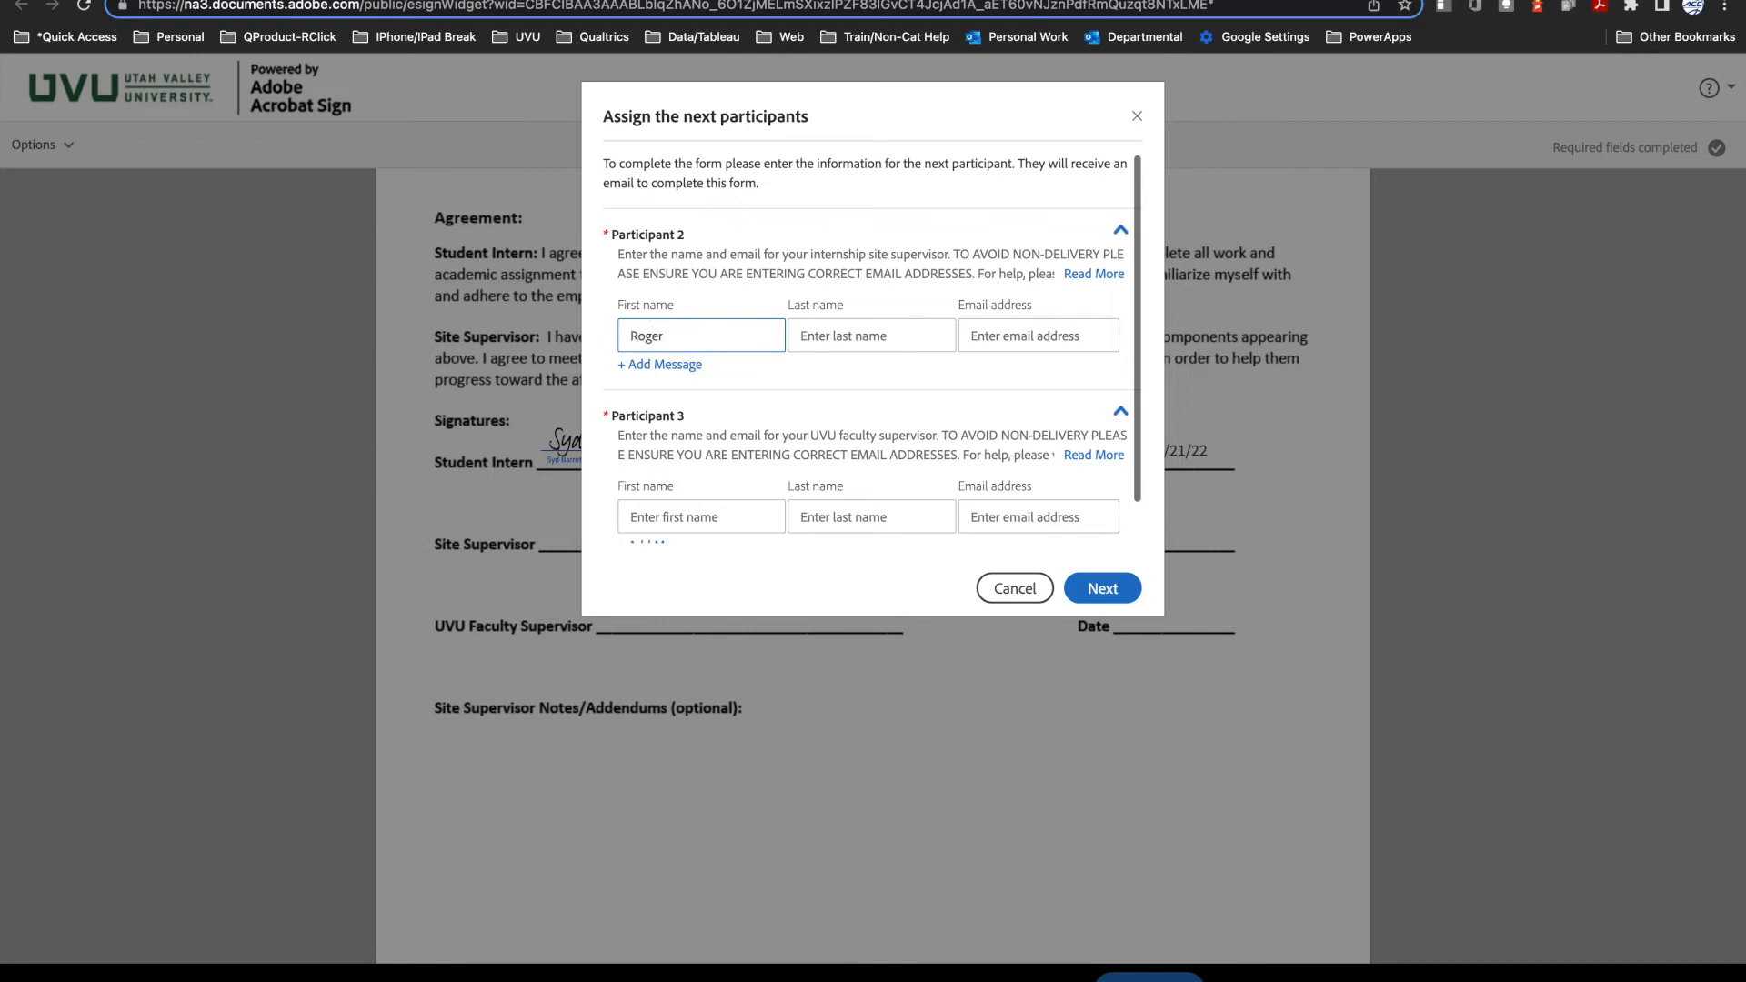
key("Tab")
type("Waters")
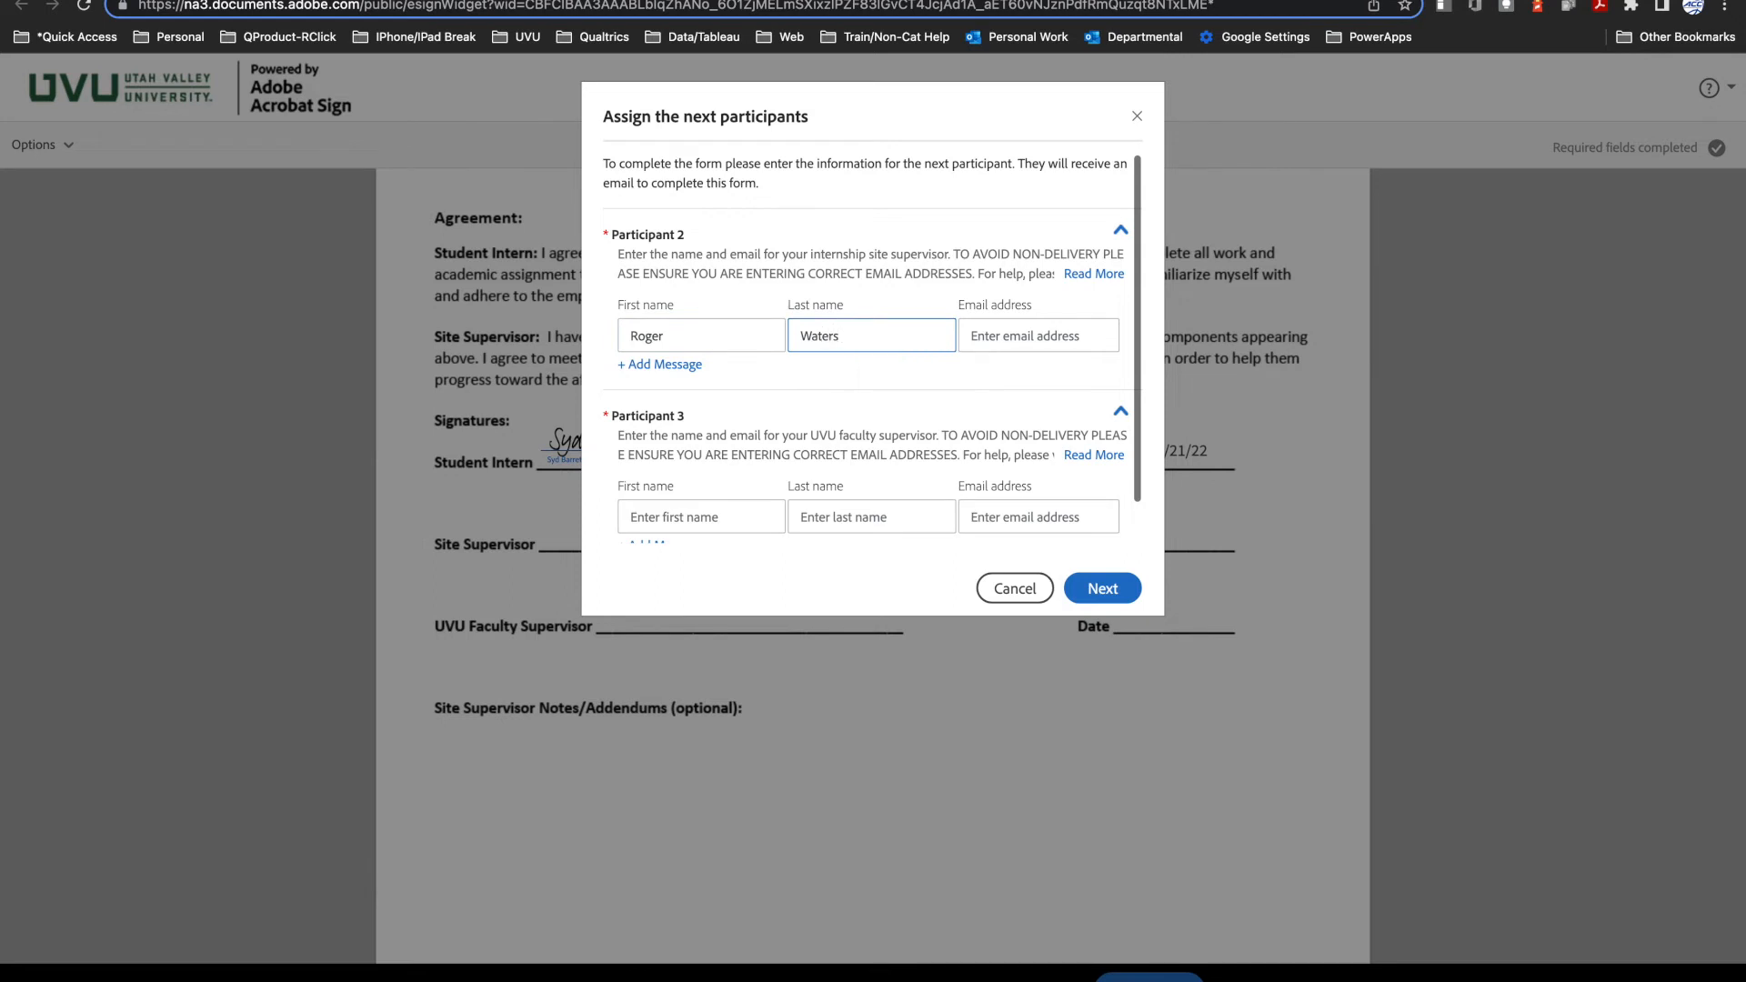
key("Tab")
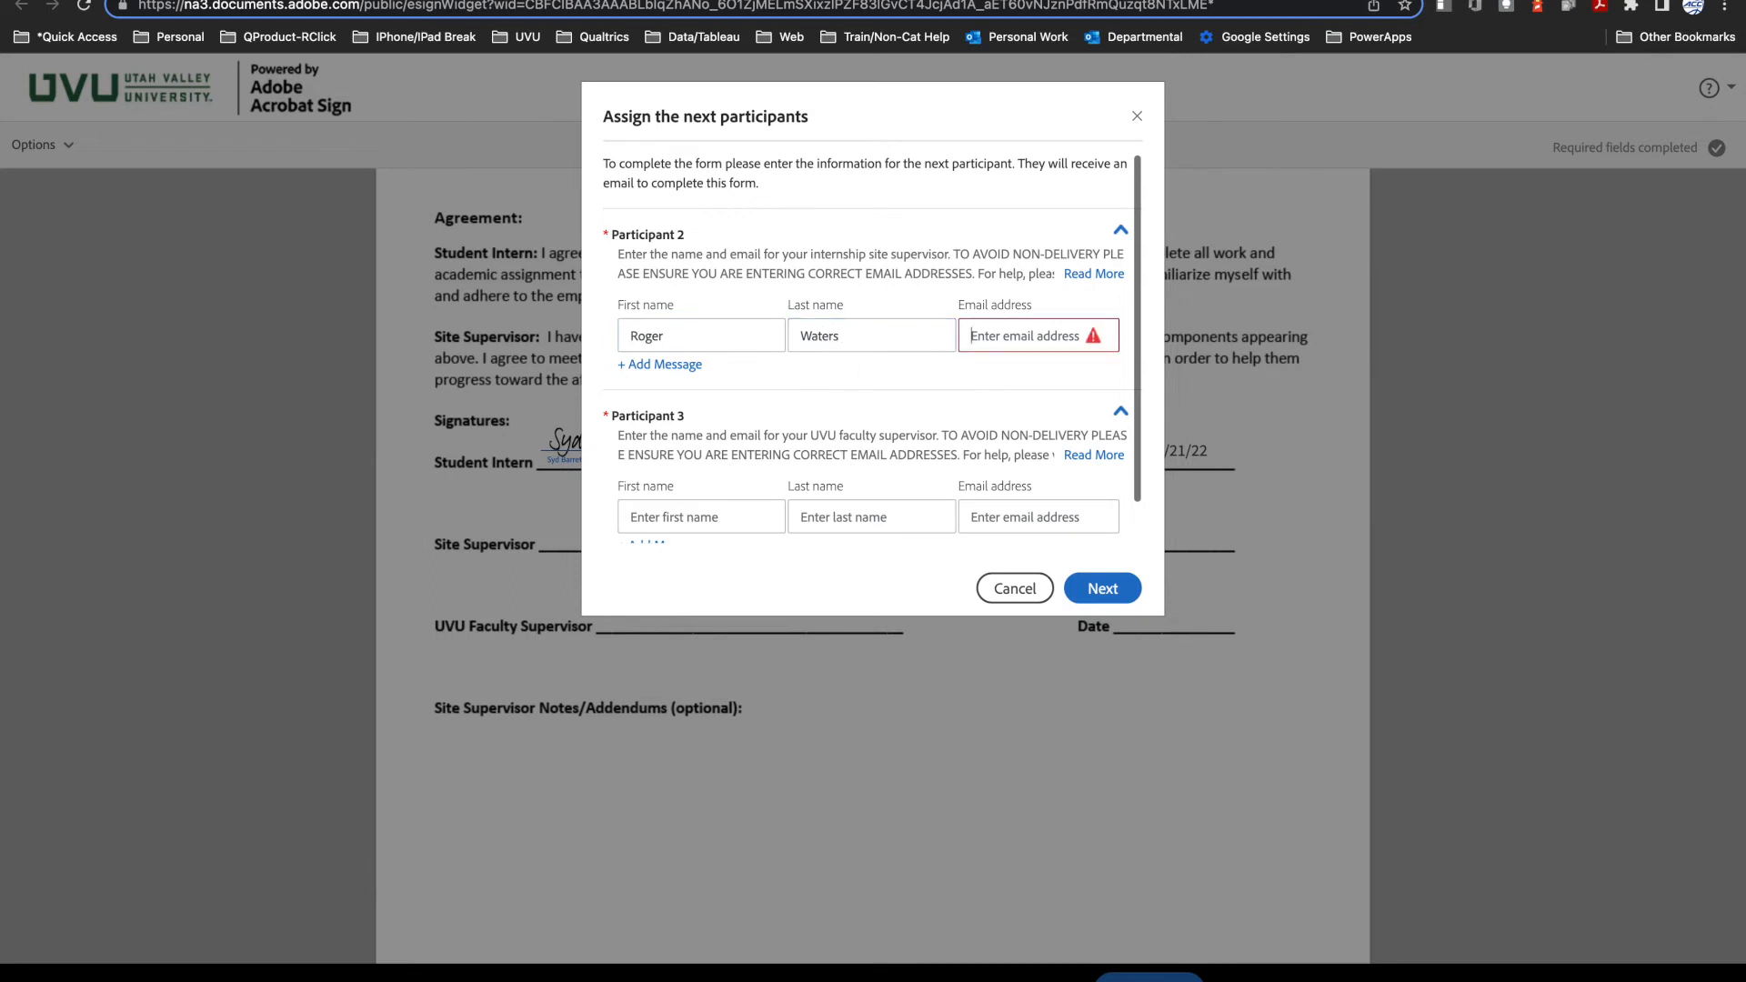
type("rog")
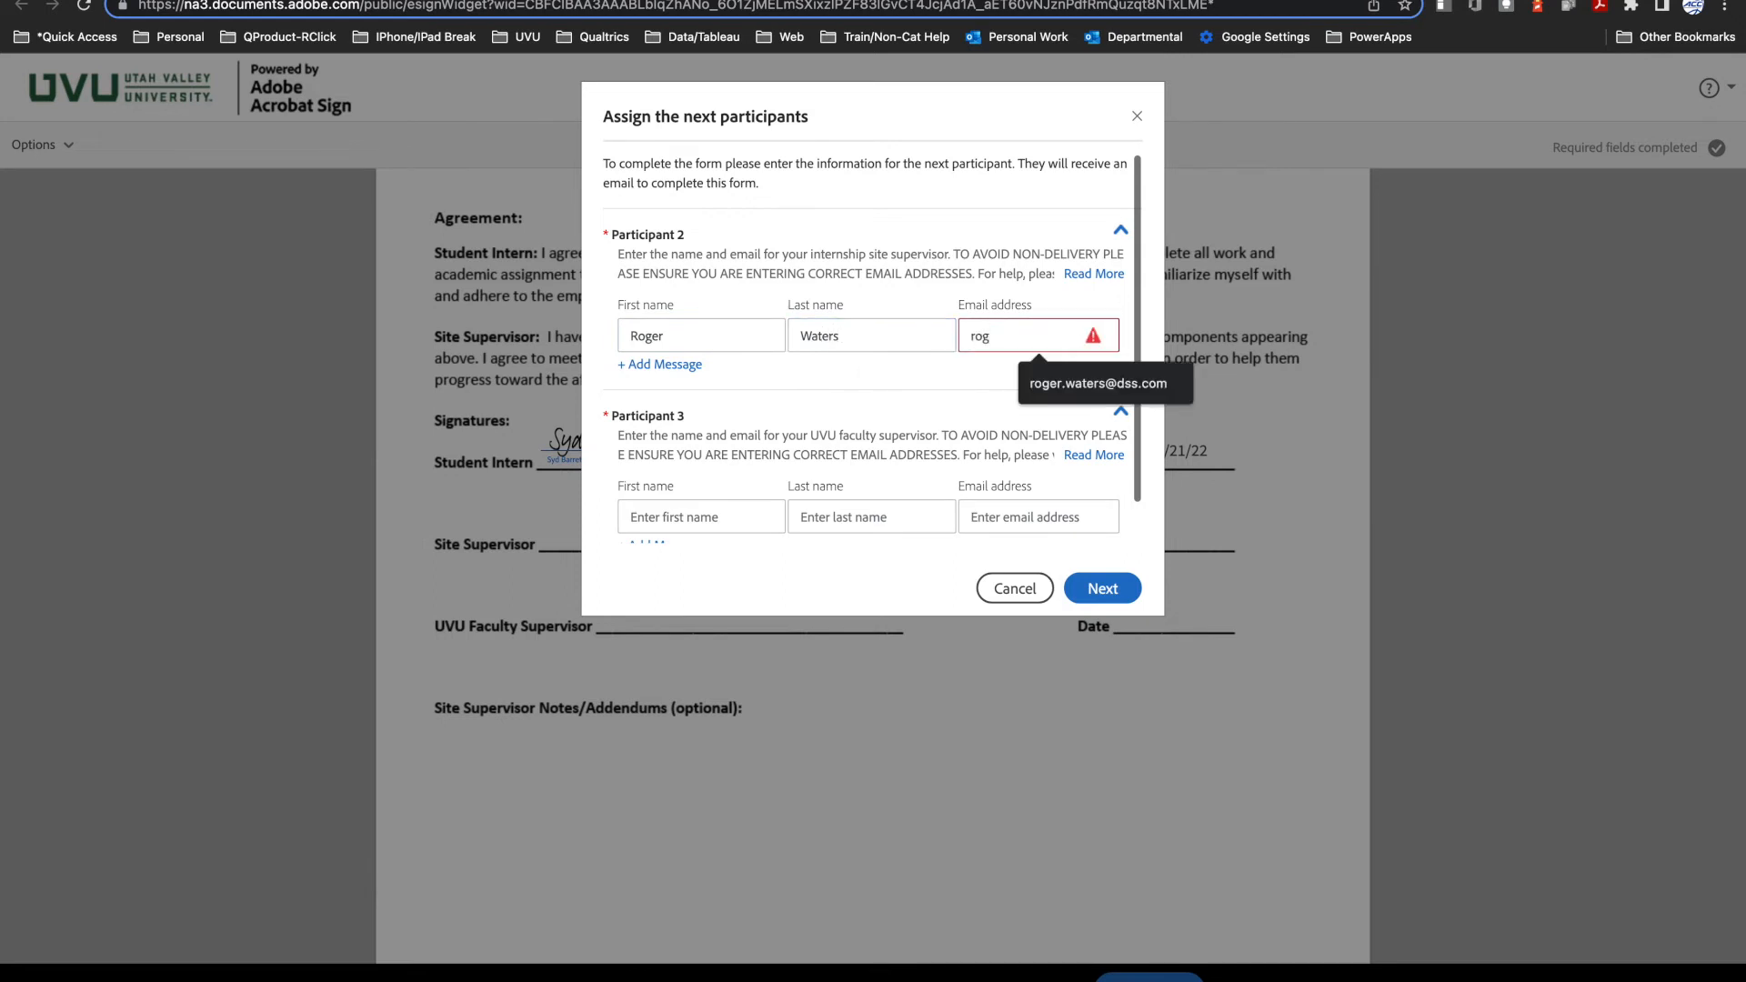
left_click(1097, 384)
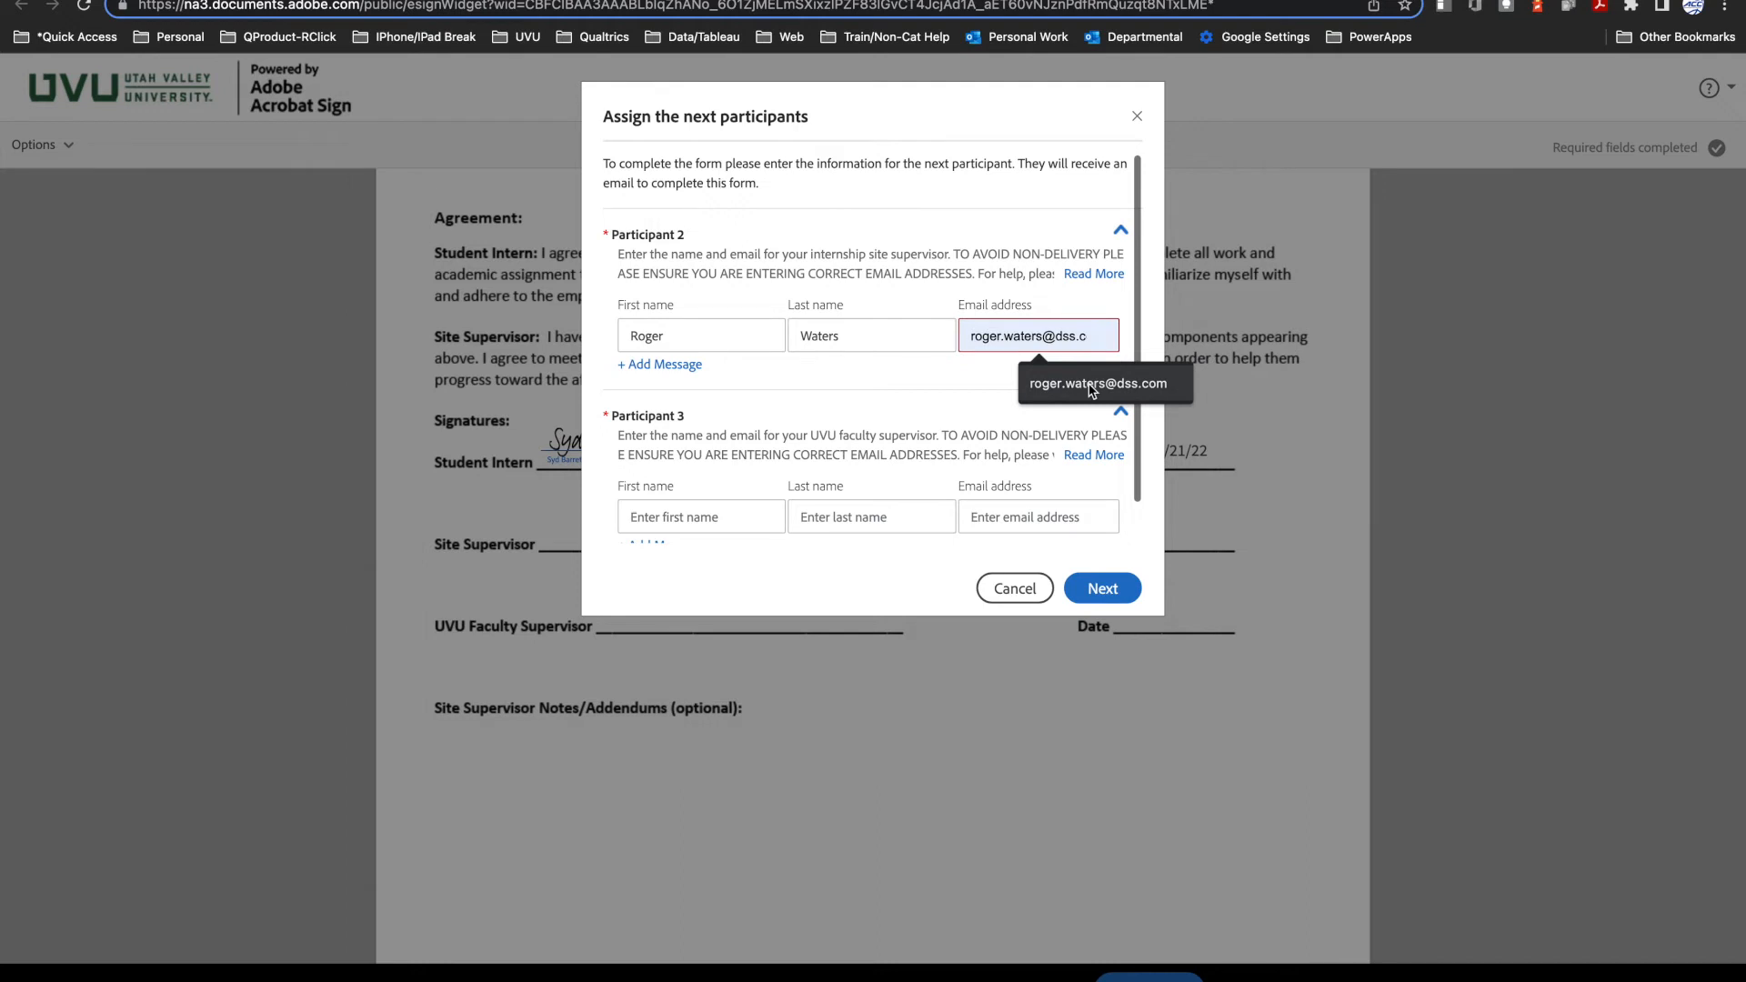
Step: Enter the UVU faculty supervisor's first name, last name and email address for Participant 3 and submit the participant assignments
left_click(739, 519)
type("David")
key("Tab")
type("Gilmour")
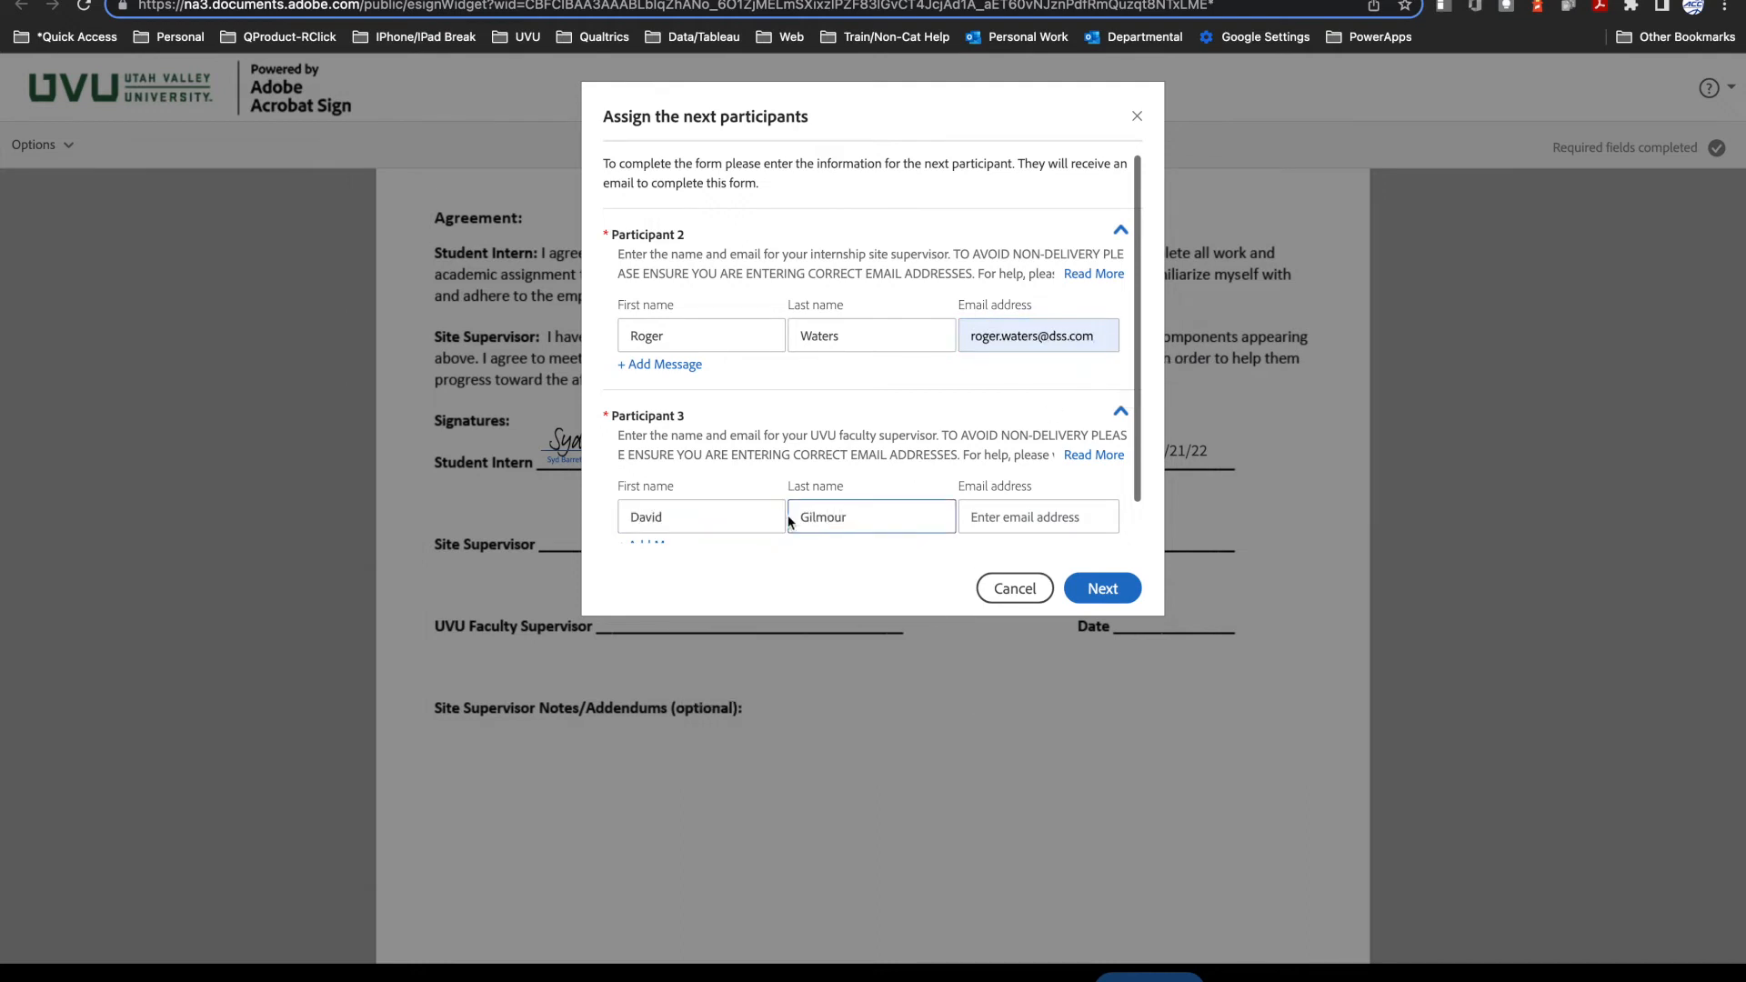
left_click(989, 526)
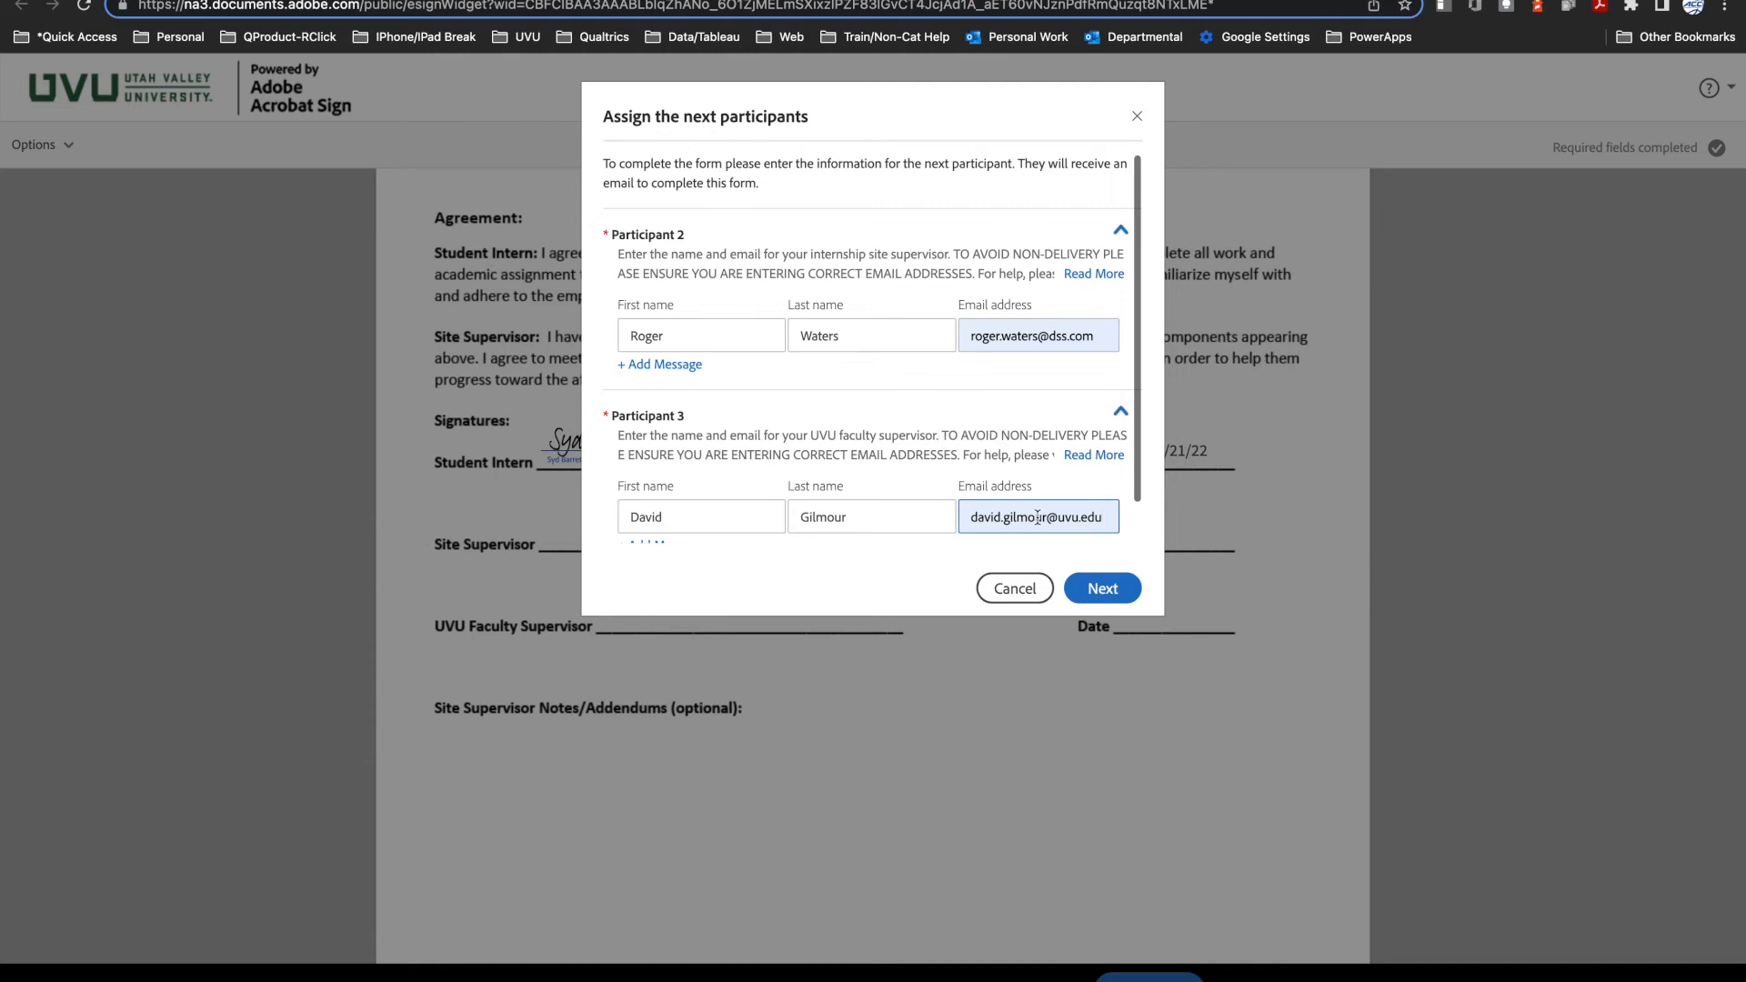
left_click(1098, 588)
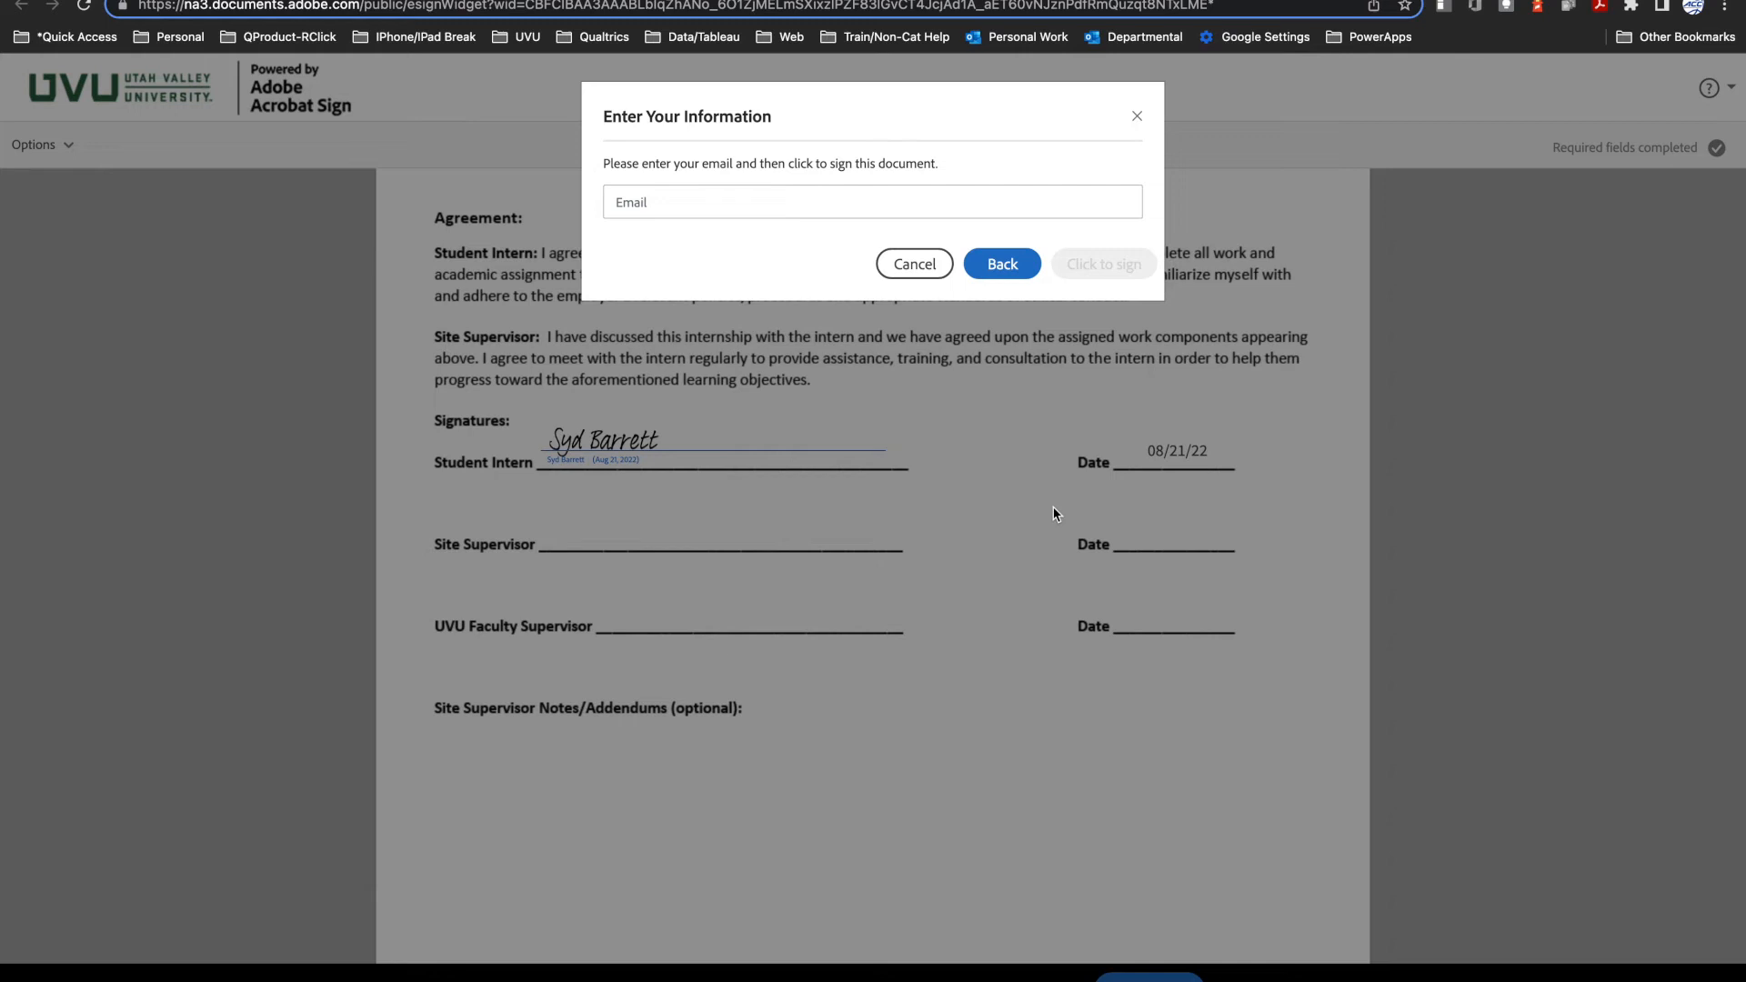
Step: Provide the student's own email address and sign the learning agreement
left_click(723, 202)
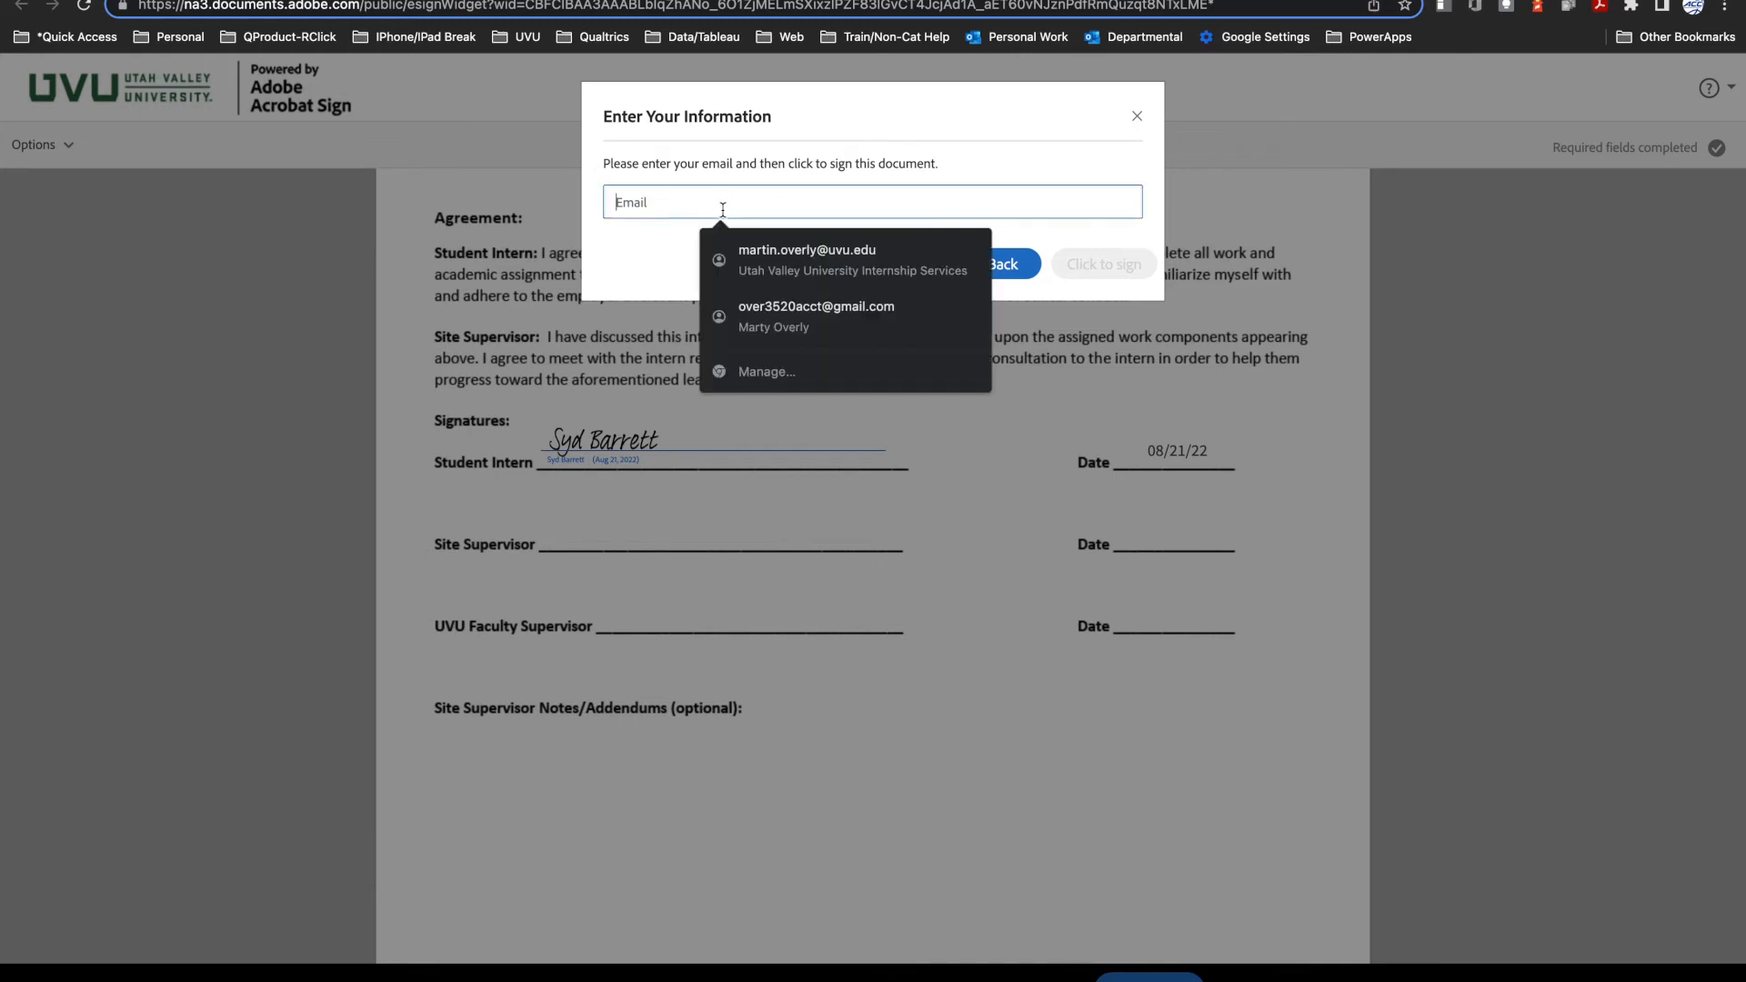
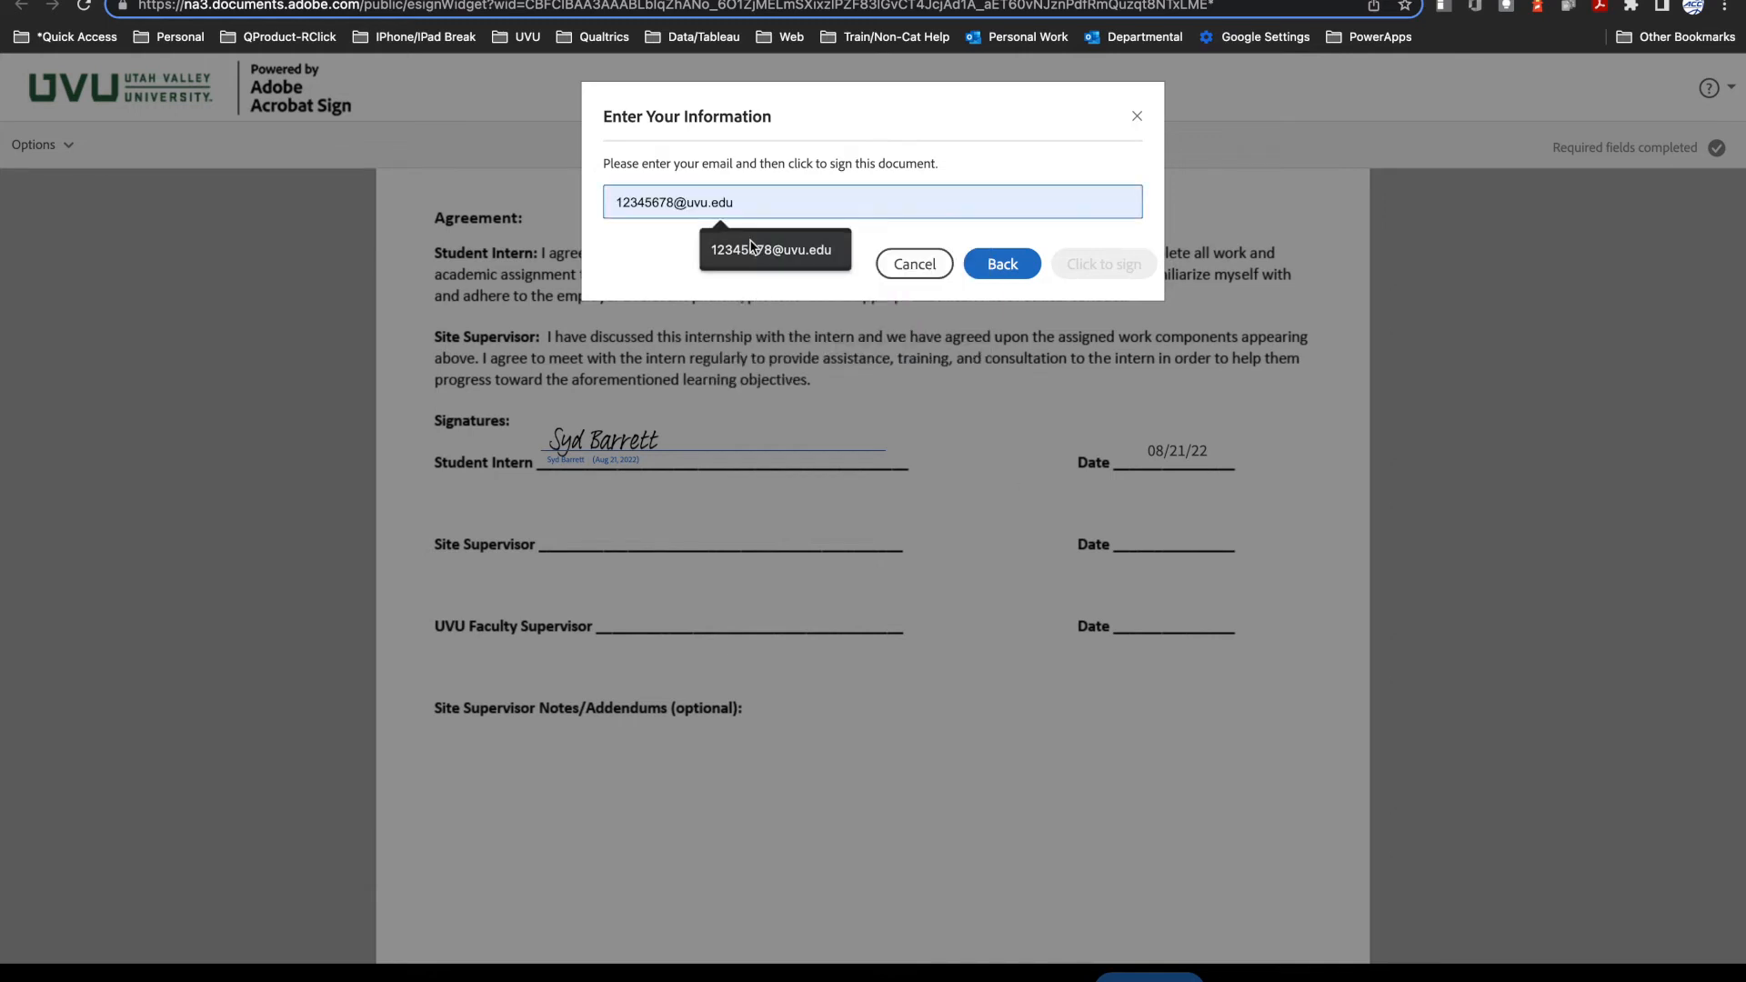
left_click(753, 249)
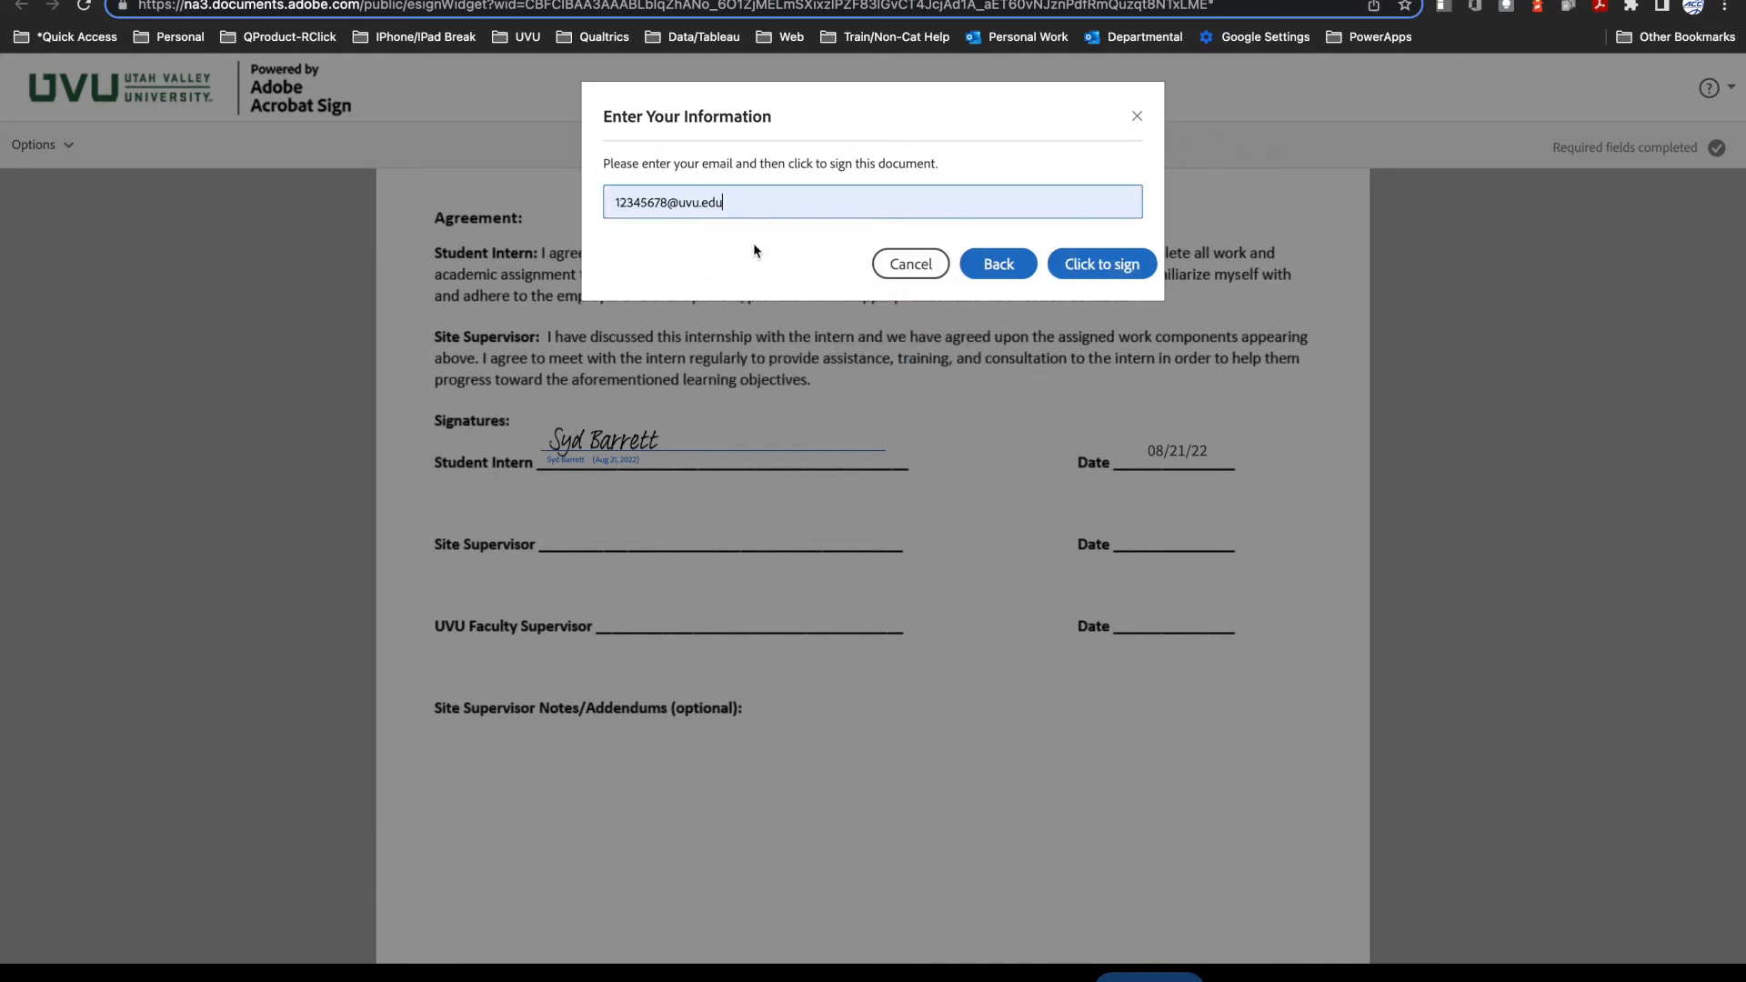
left_click(1102, 266)
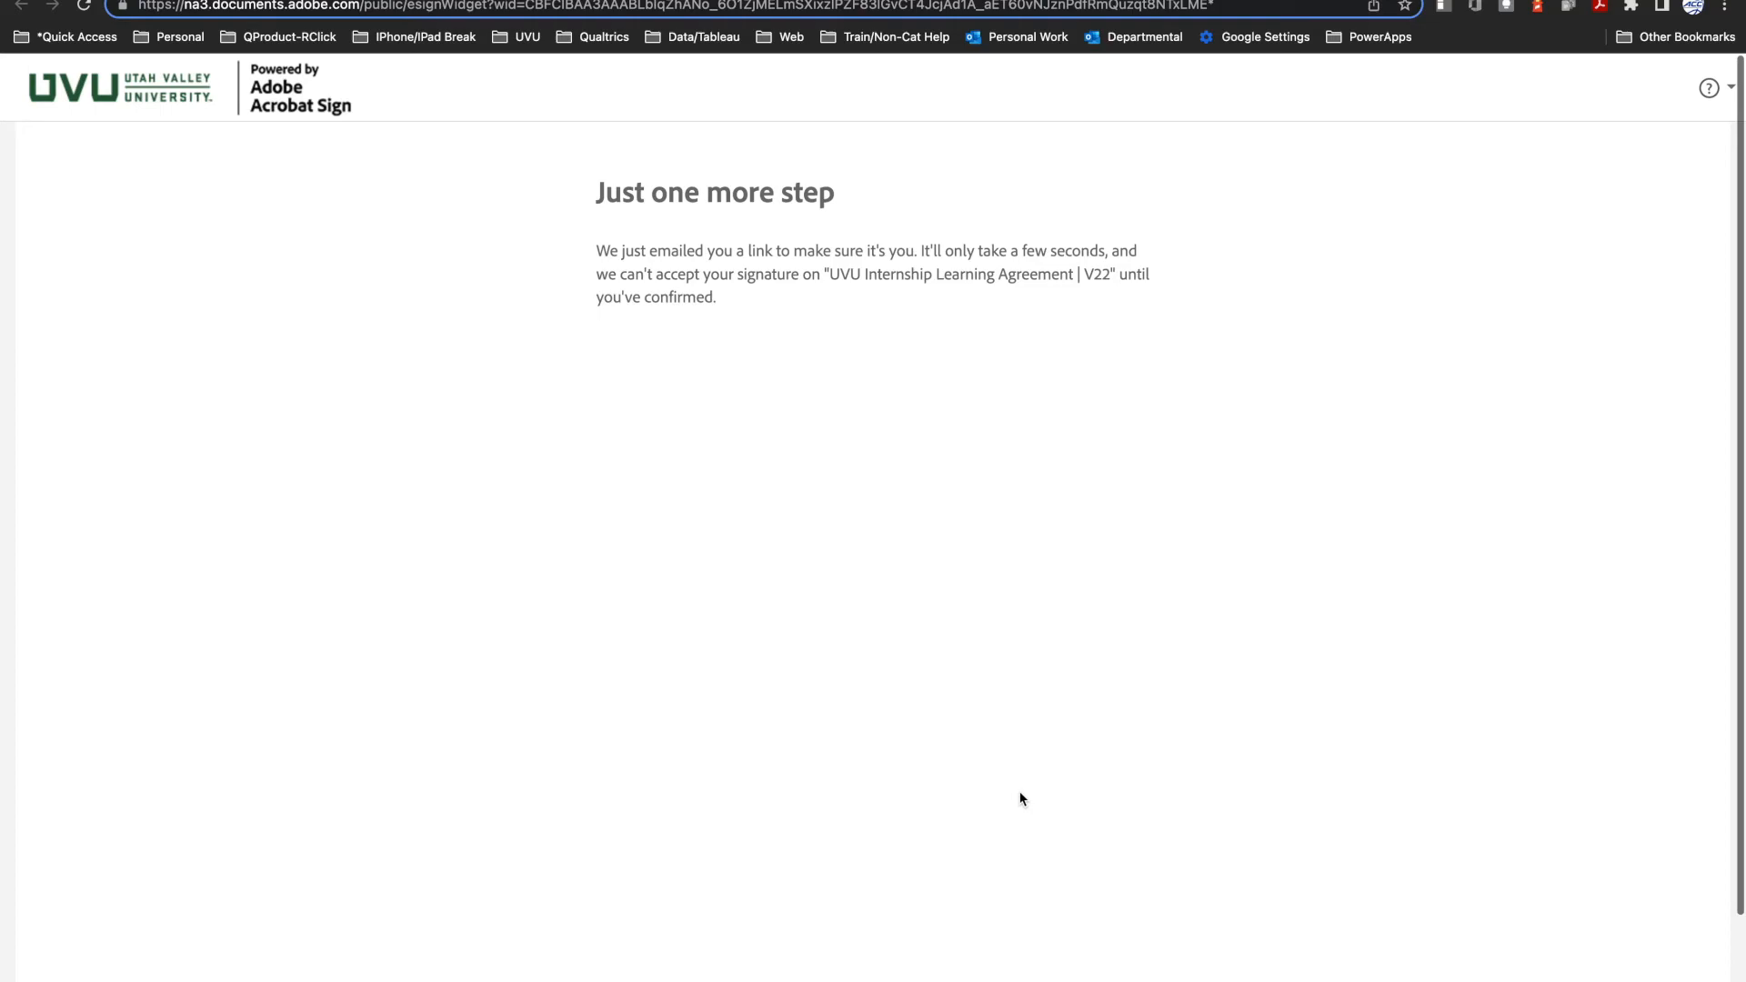
Step: Switch to the Outlook inbox, open the Adobe Sign message about confirming the signature and confirm the email address
left_click(627, 1)
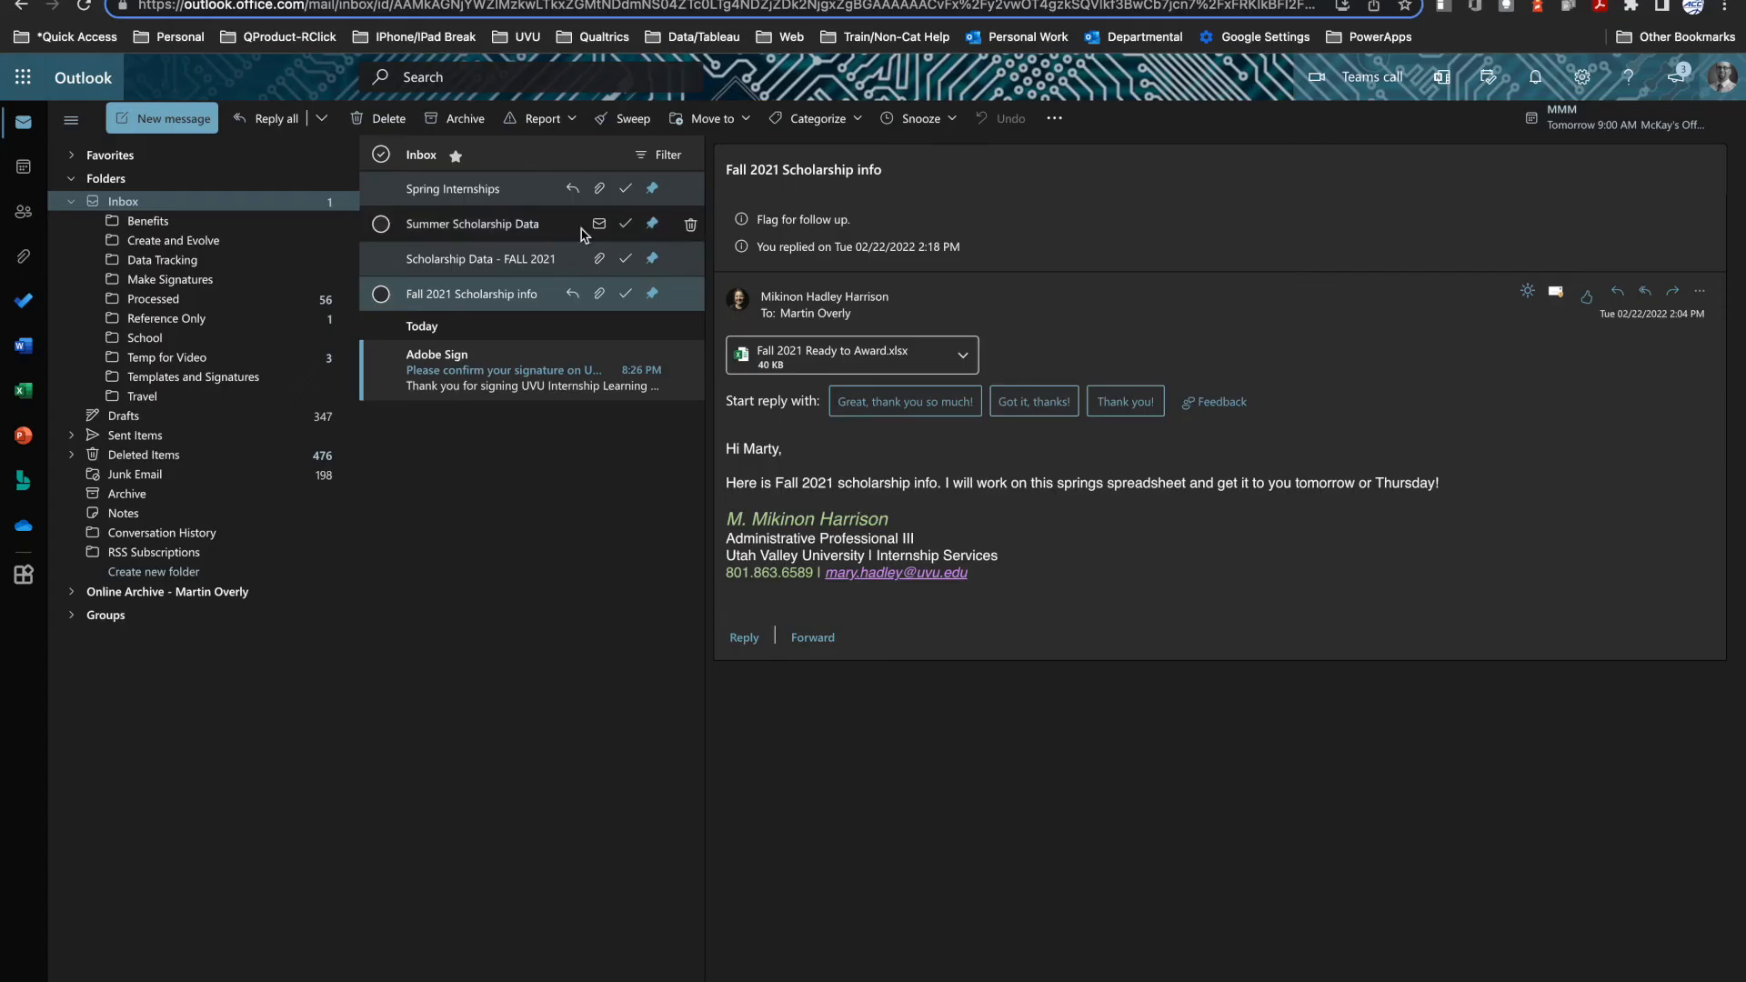
left_click(526, 361)
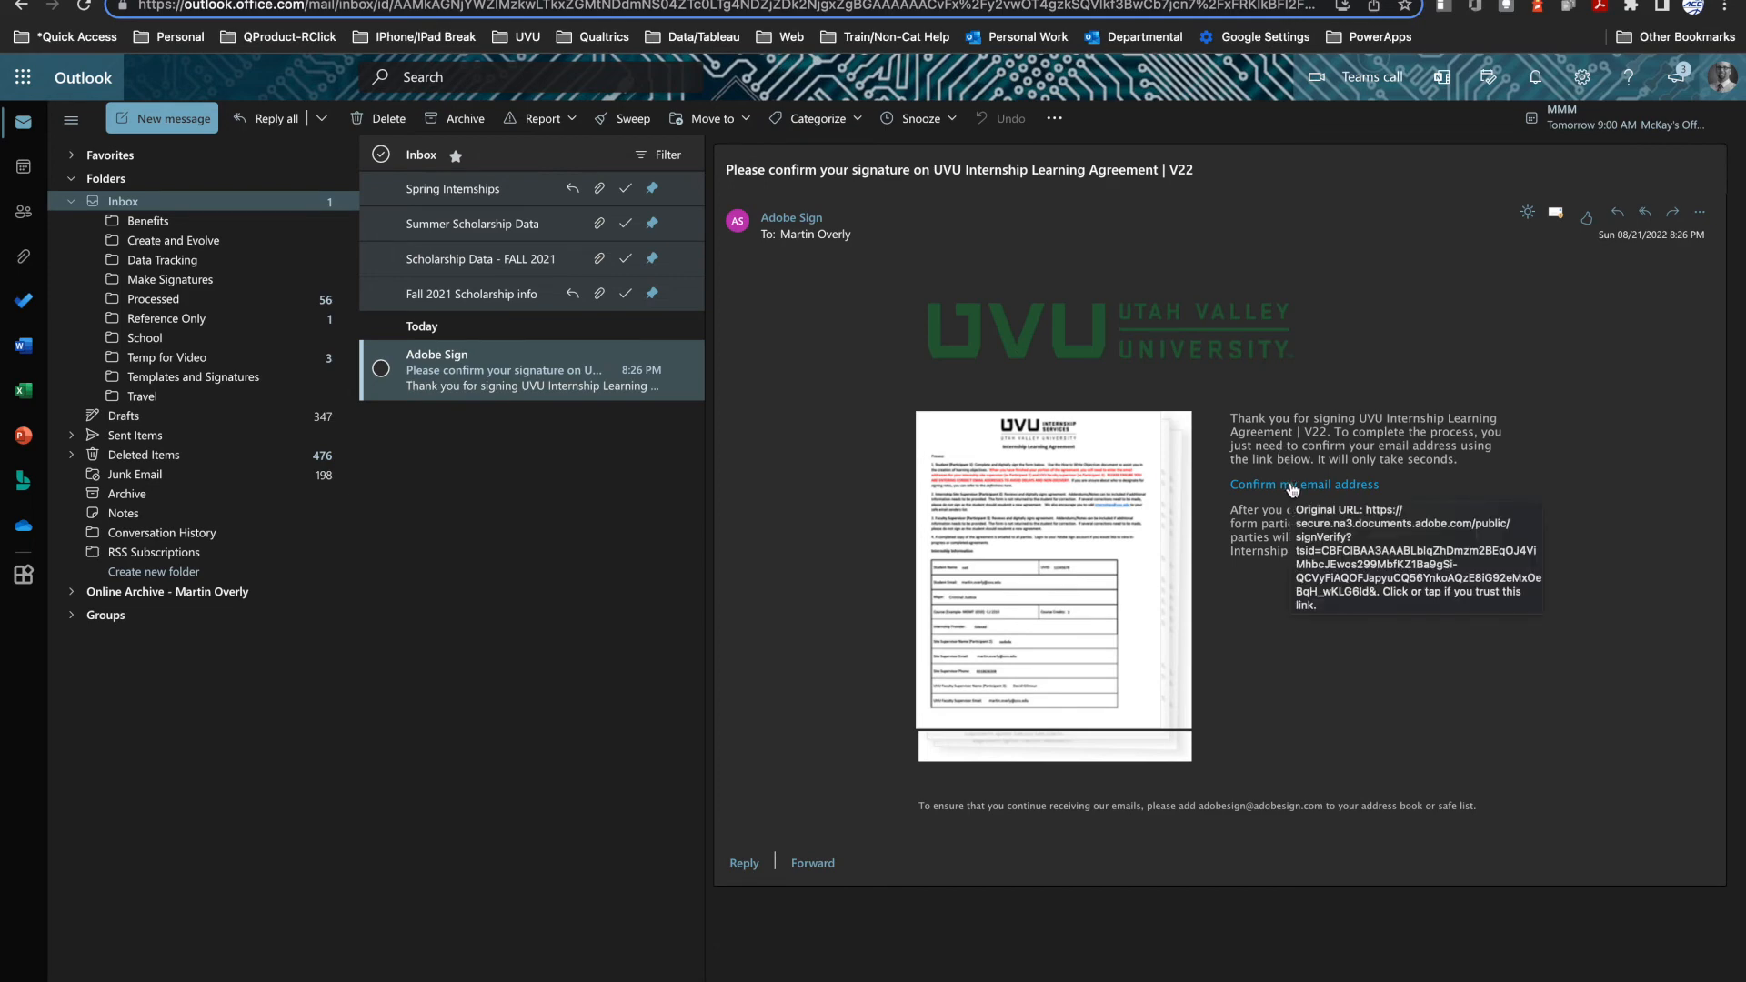
left_click(1292, 486)
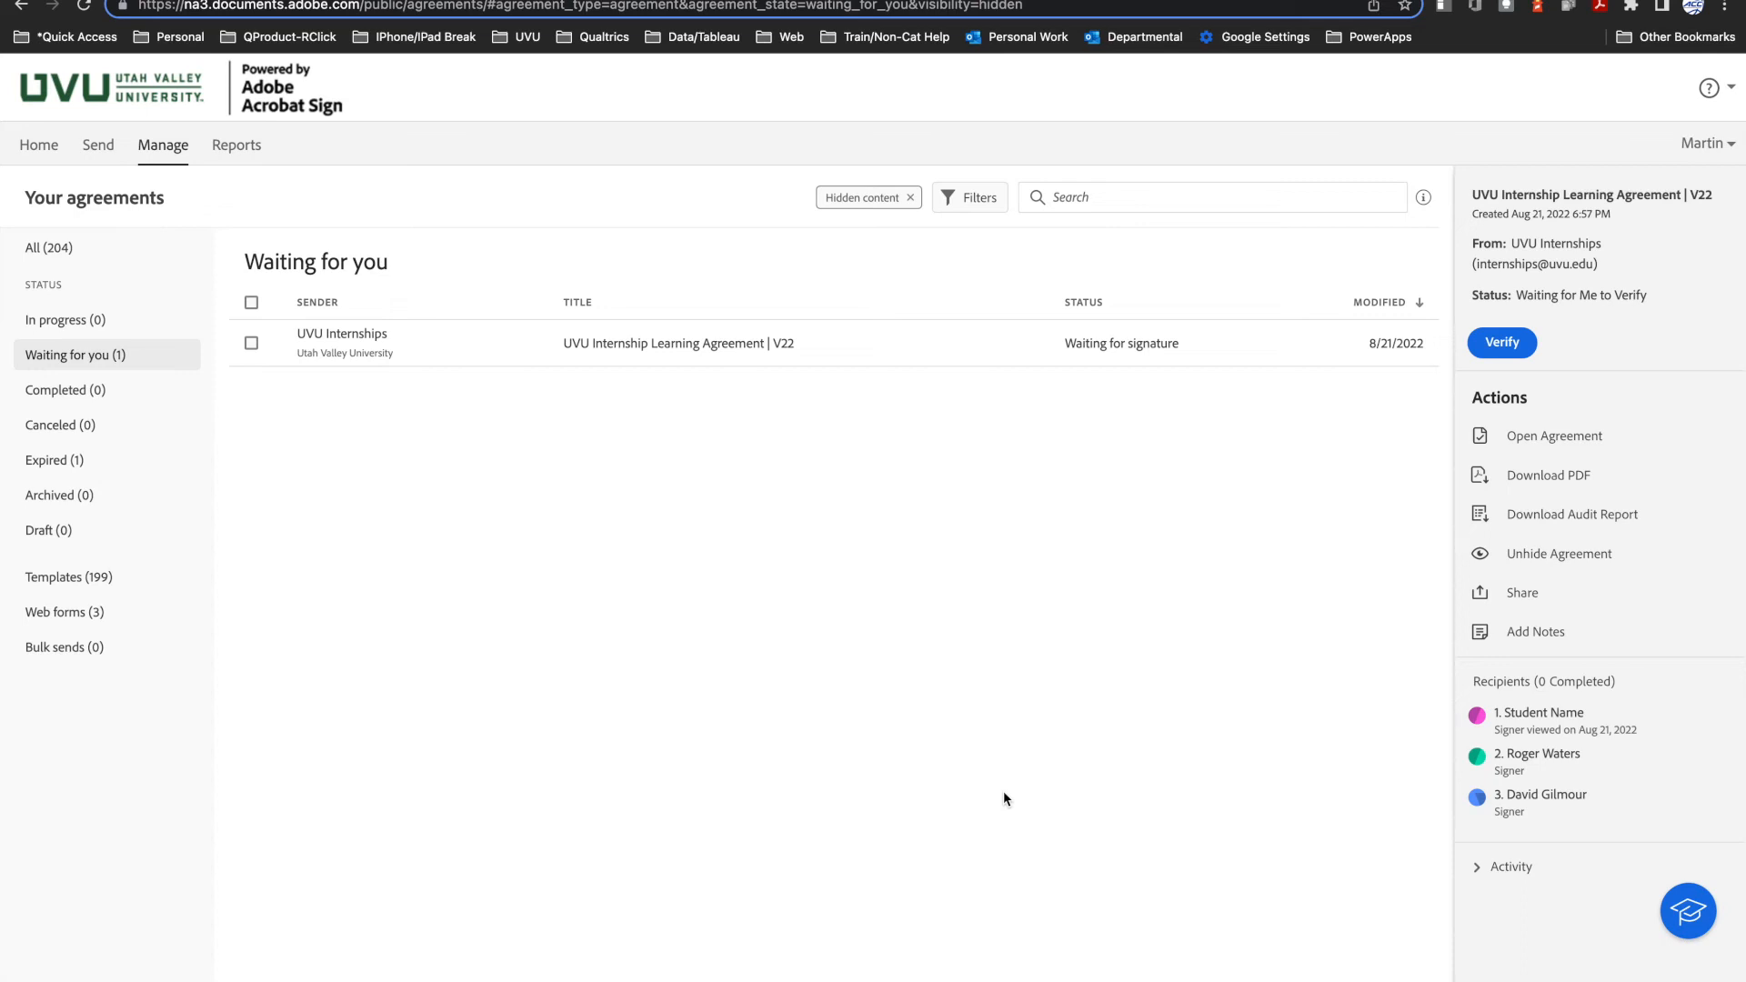
Step: Check the activity history of UVU Internship Learning Agreement | V22, close it and return to the student instructions page
left_click(1481, 875)
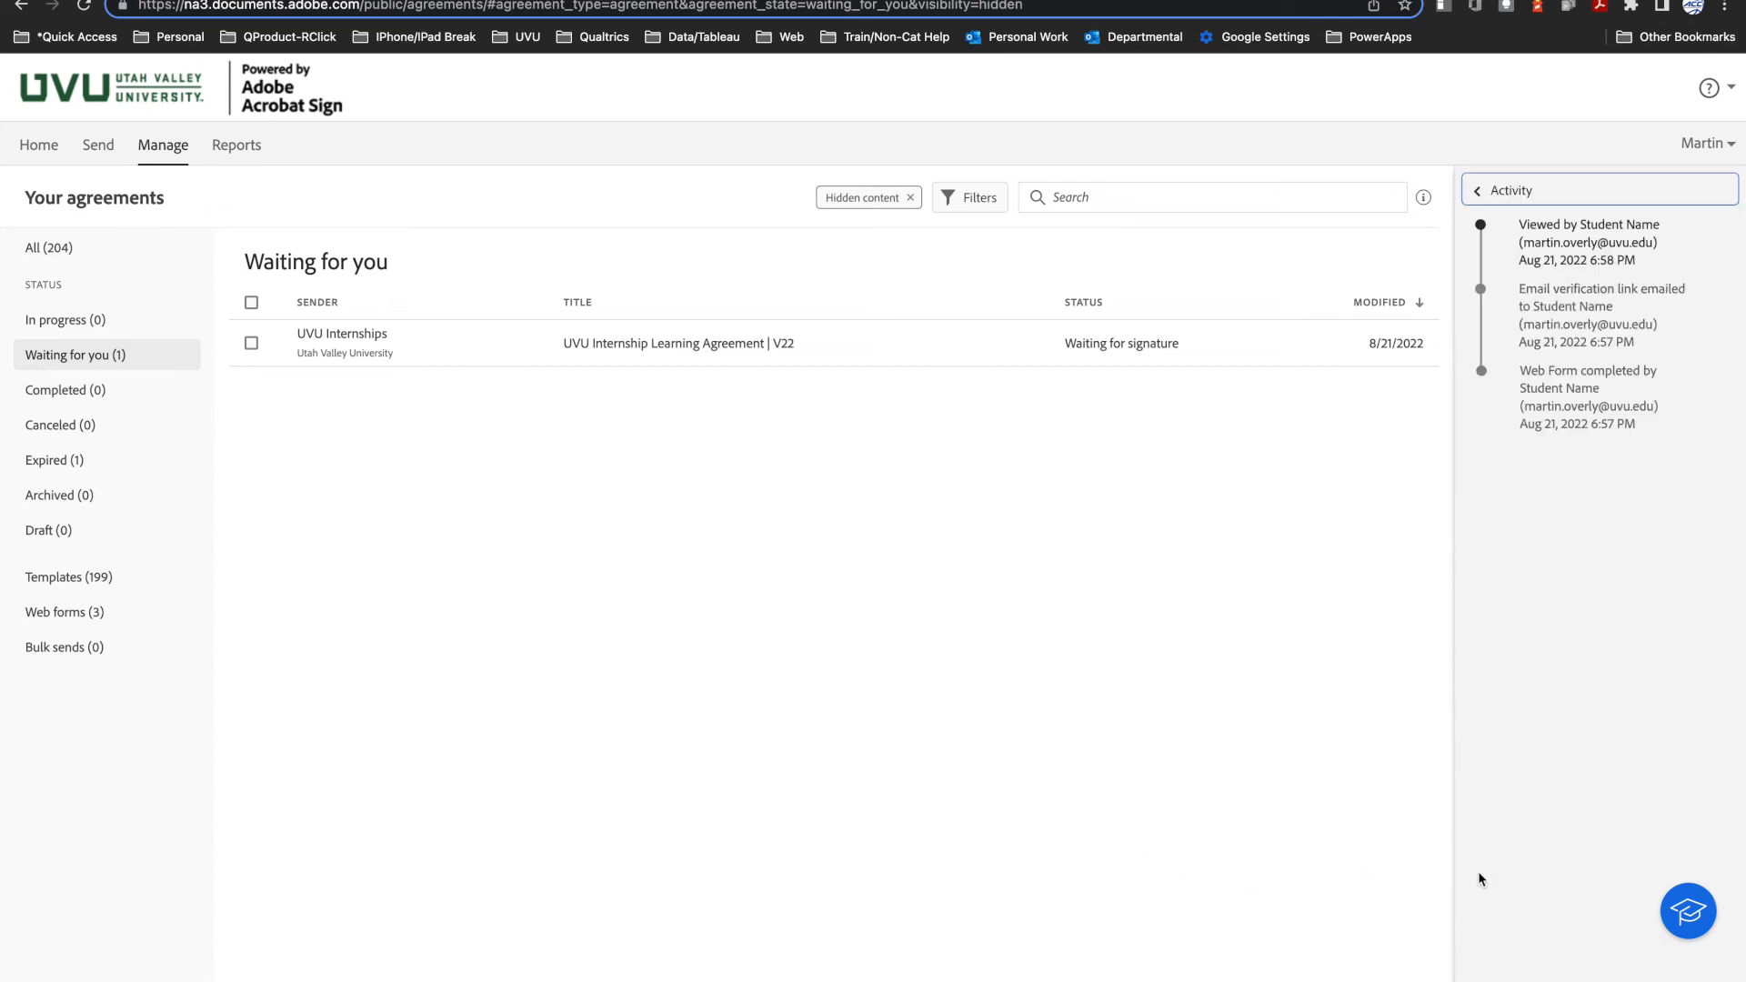
left_click(1476, 188)
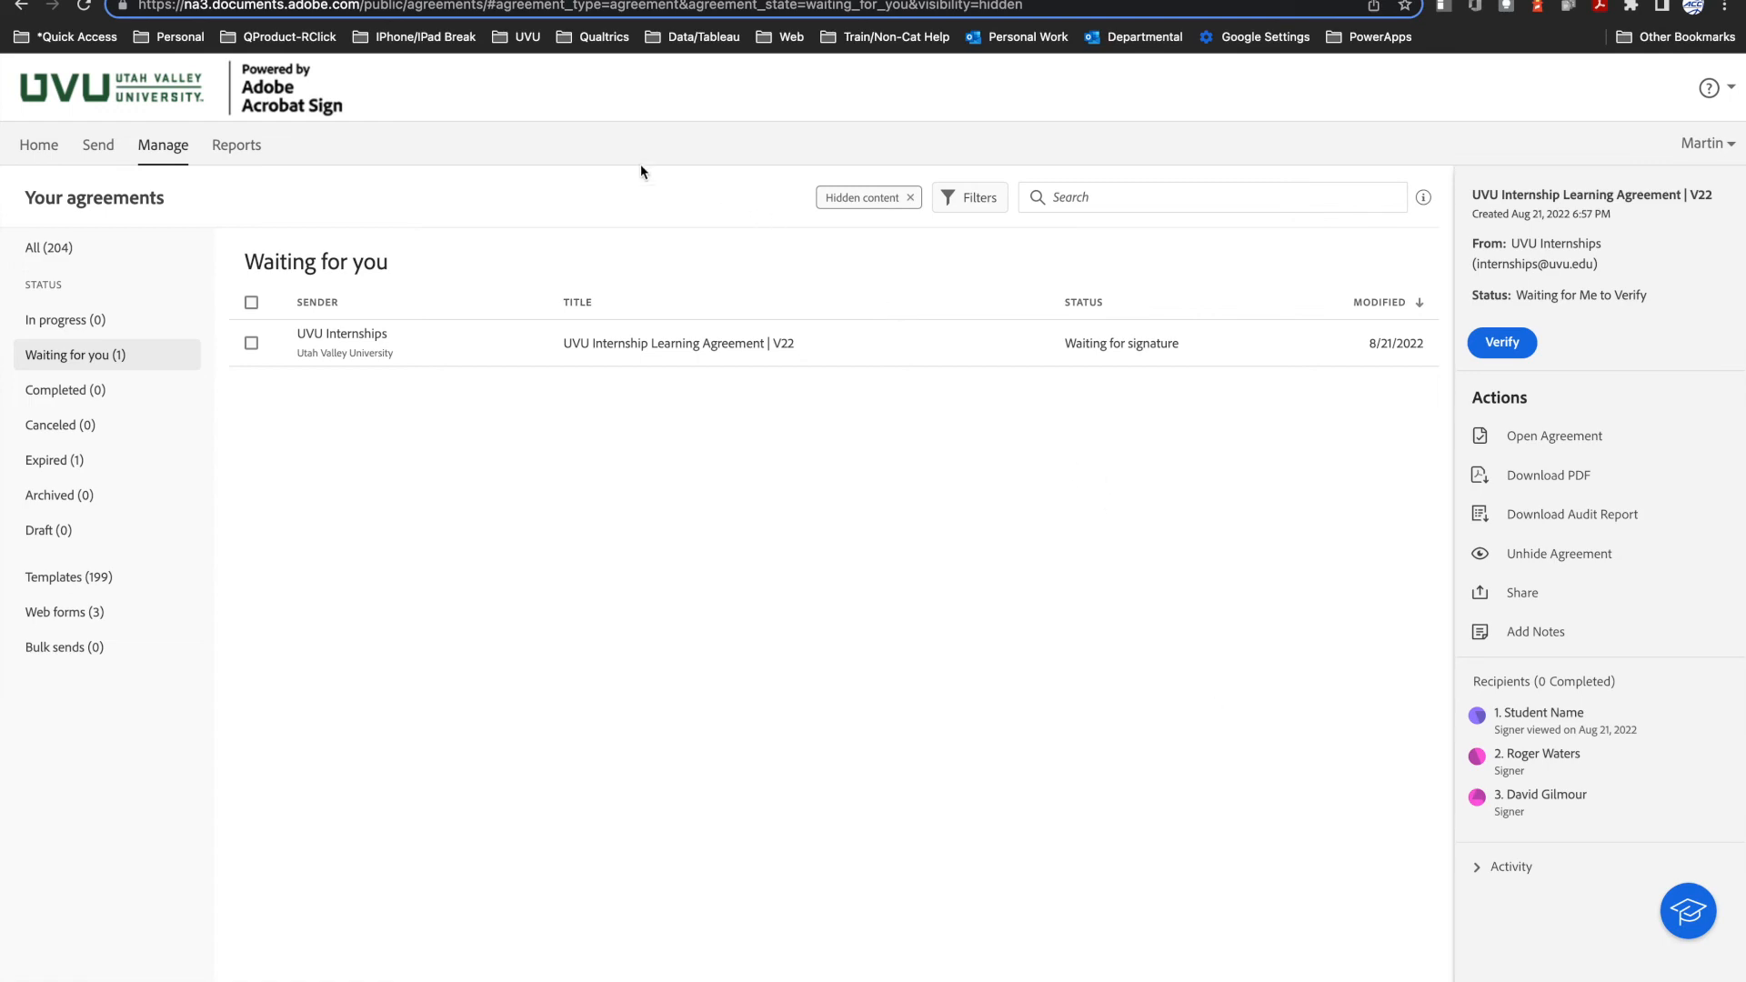
left_click(227, 1)
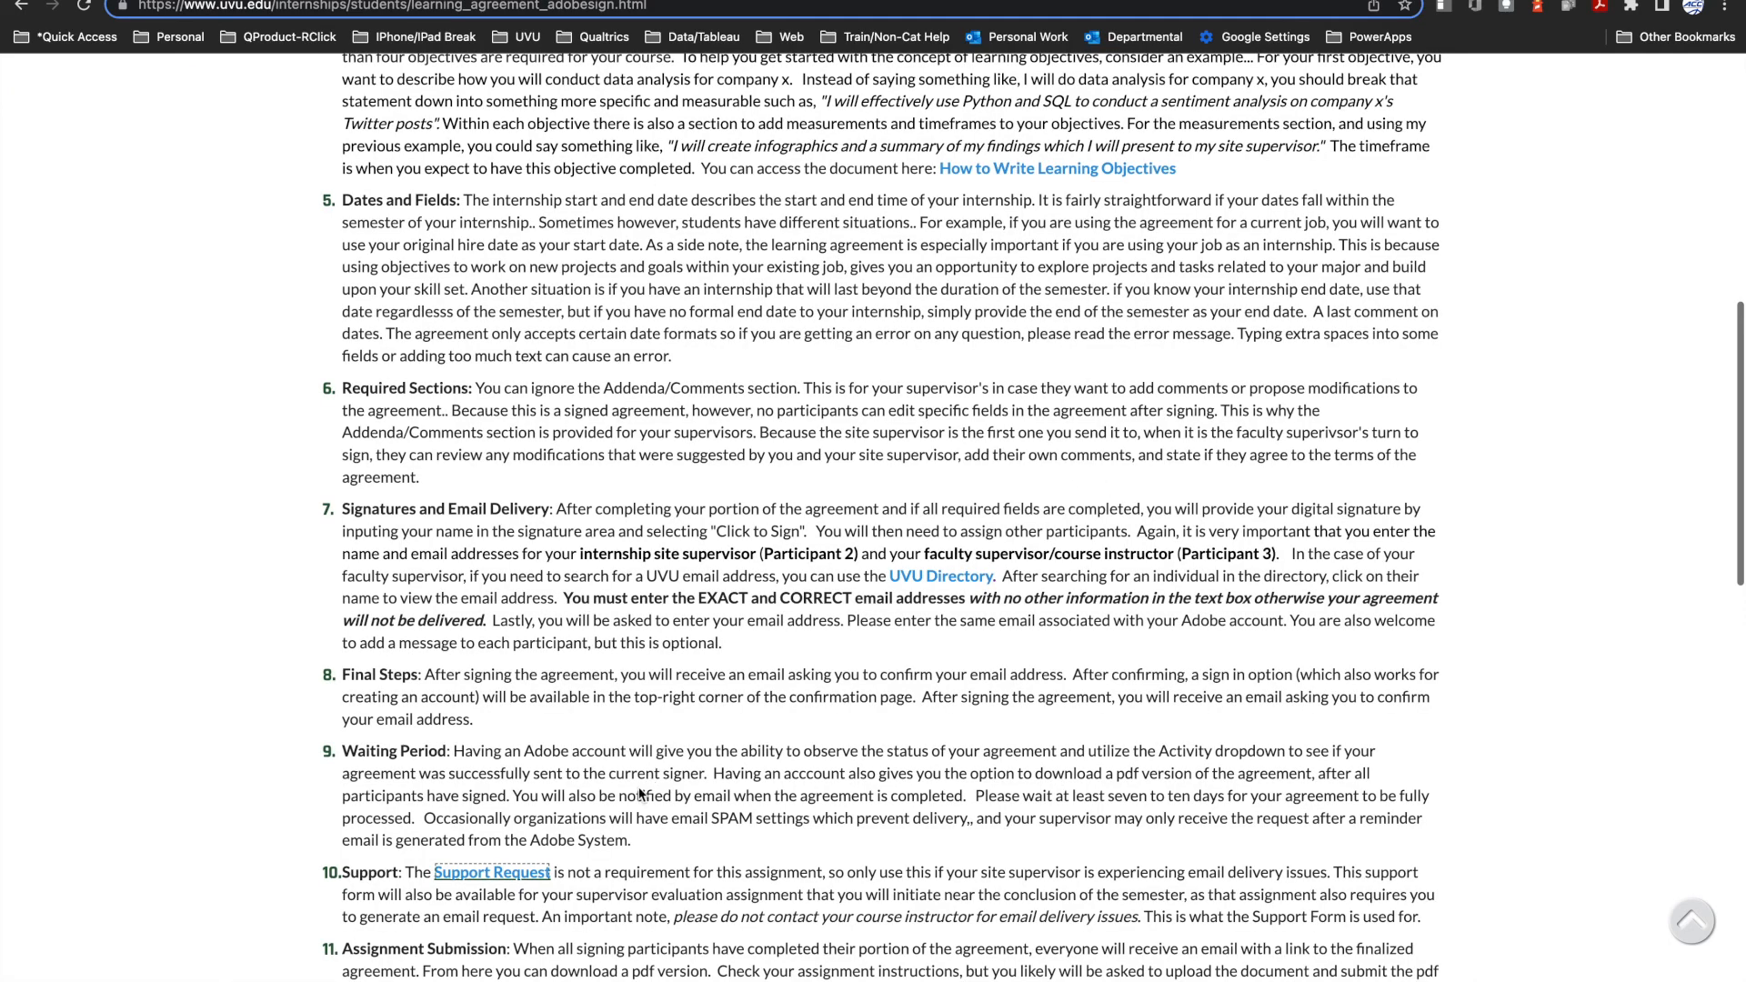
Step: Open the Support Request form from the instructions and select Internship Learning Agreement as the assignment with issues
left_click(503, 878)
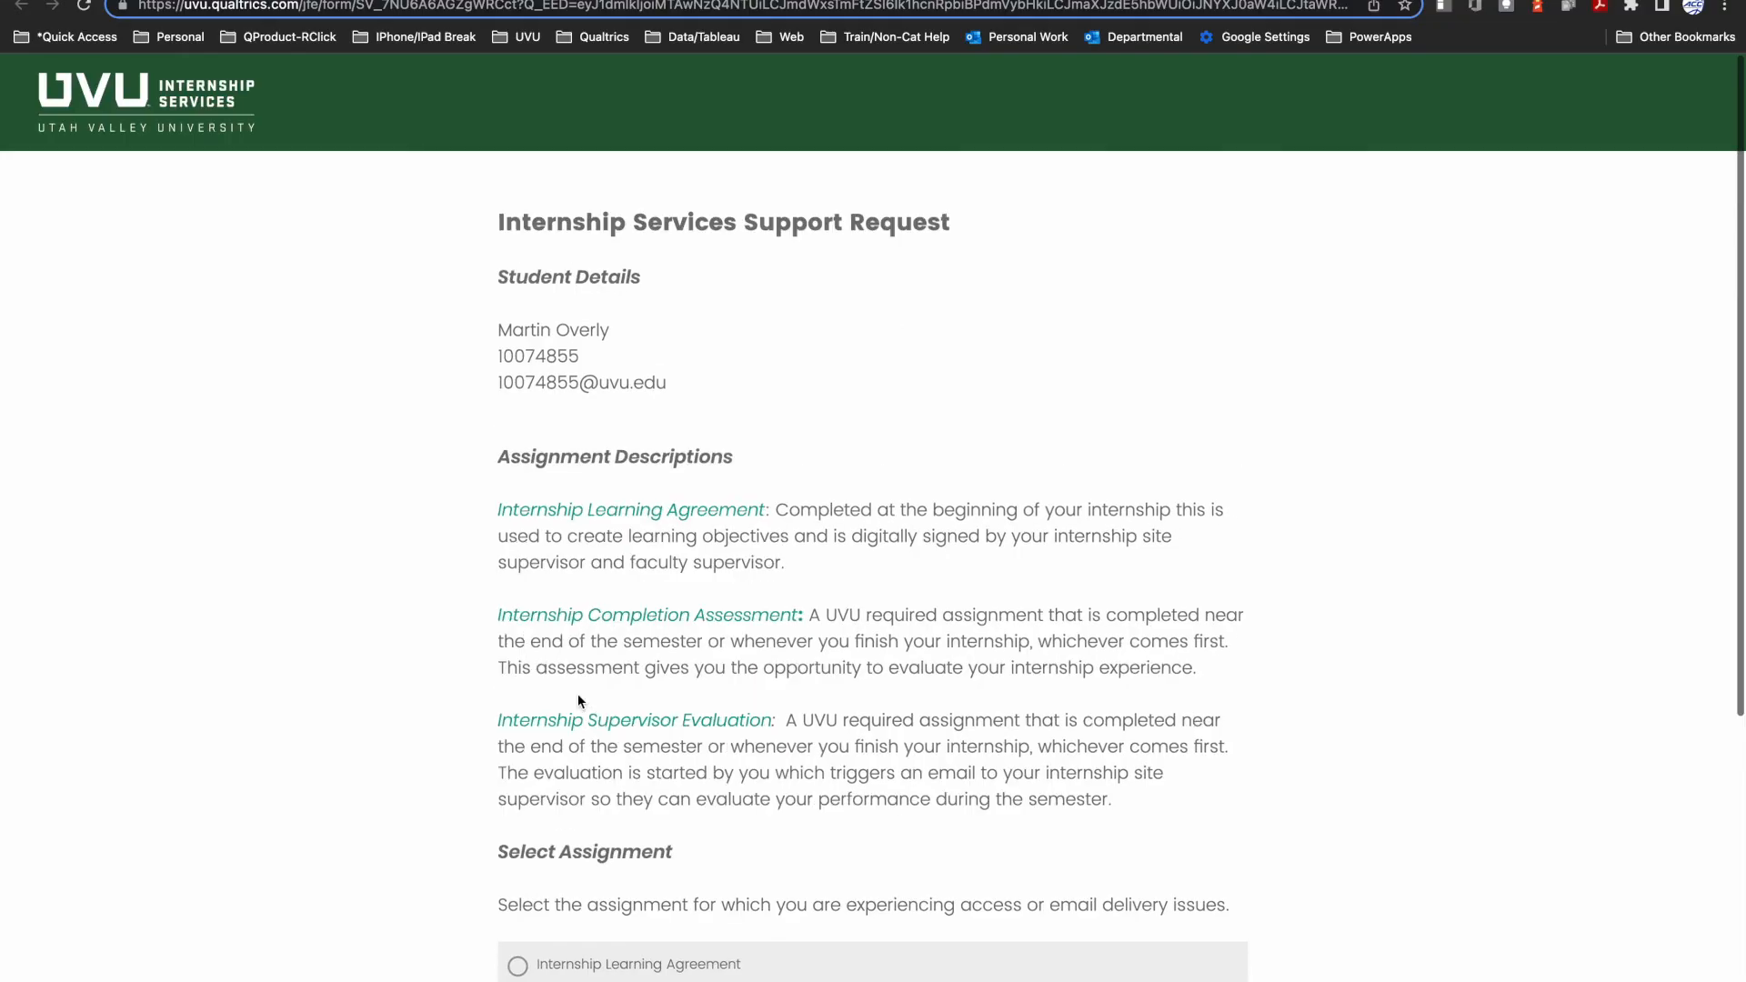
scroll(579, 700, "down", 1)
left_click(518, 923)
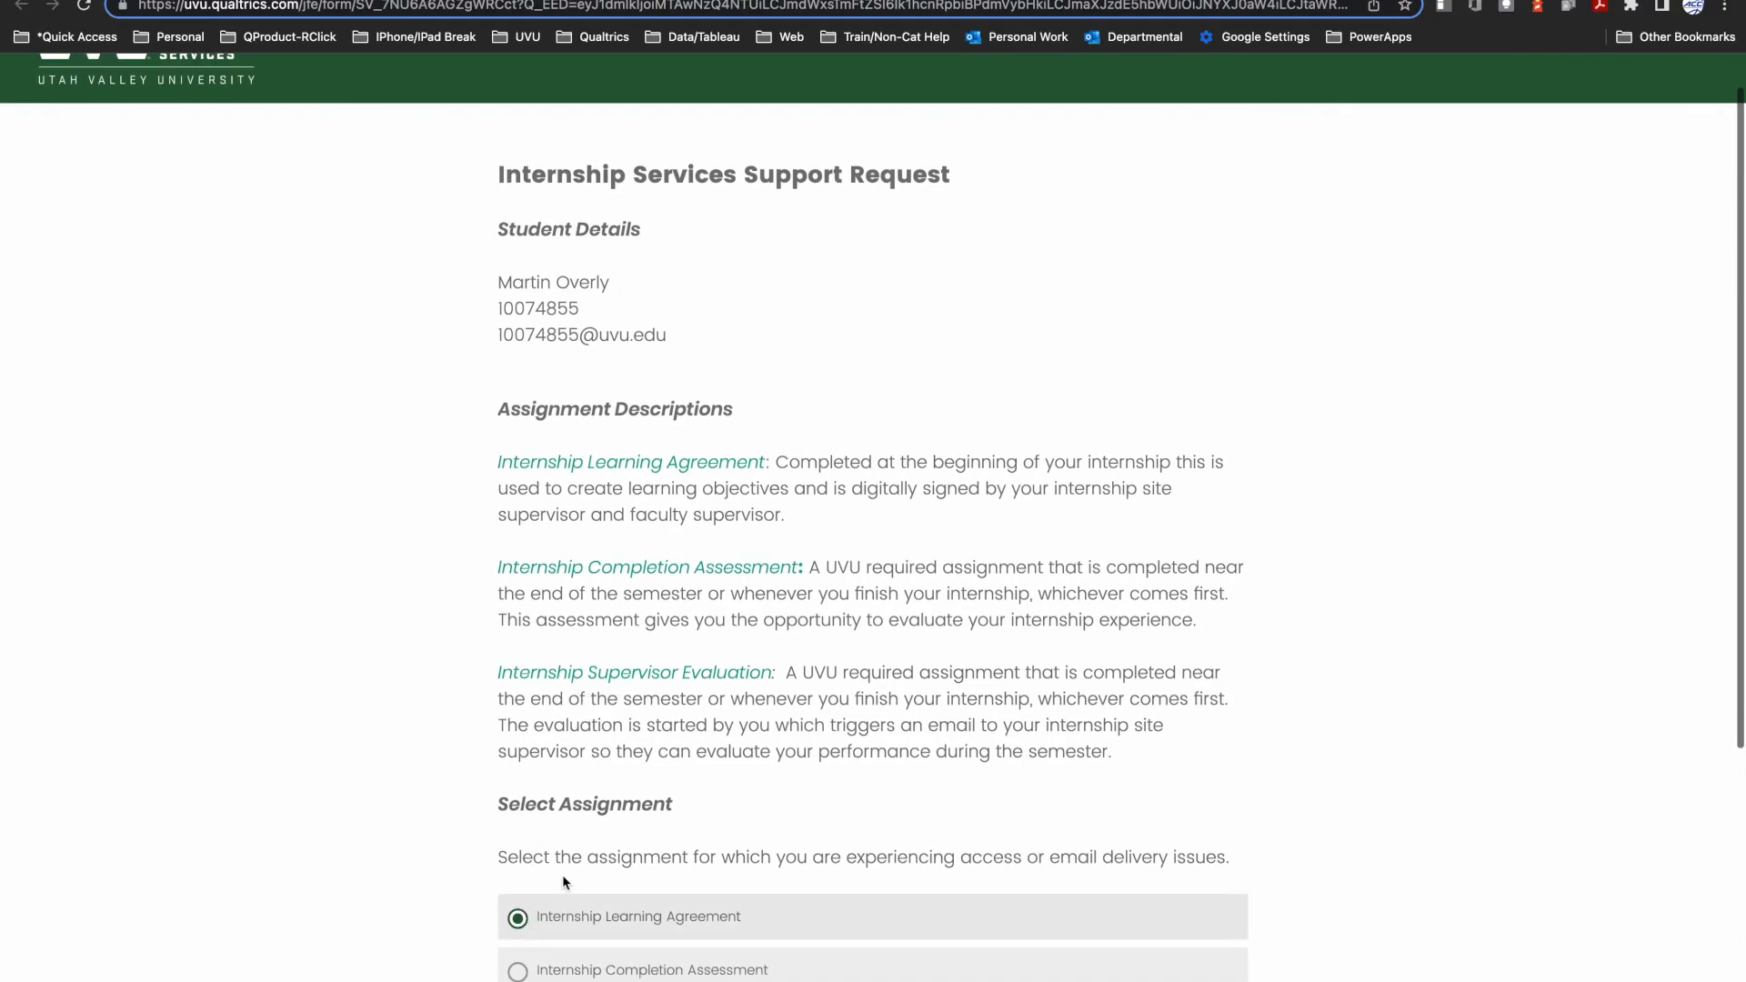
scroll(599, 856, "down", 1)
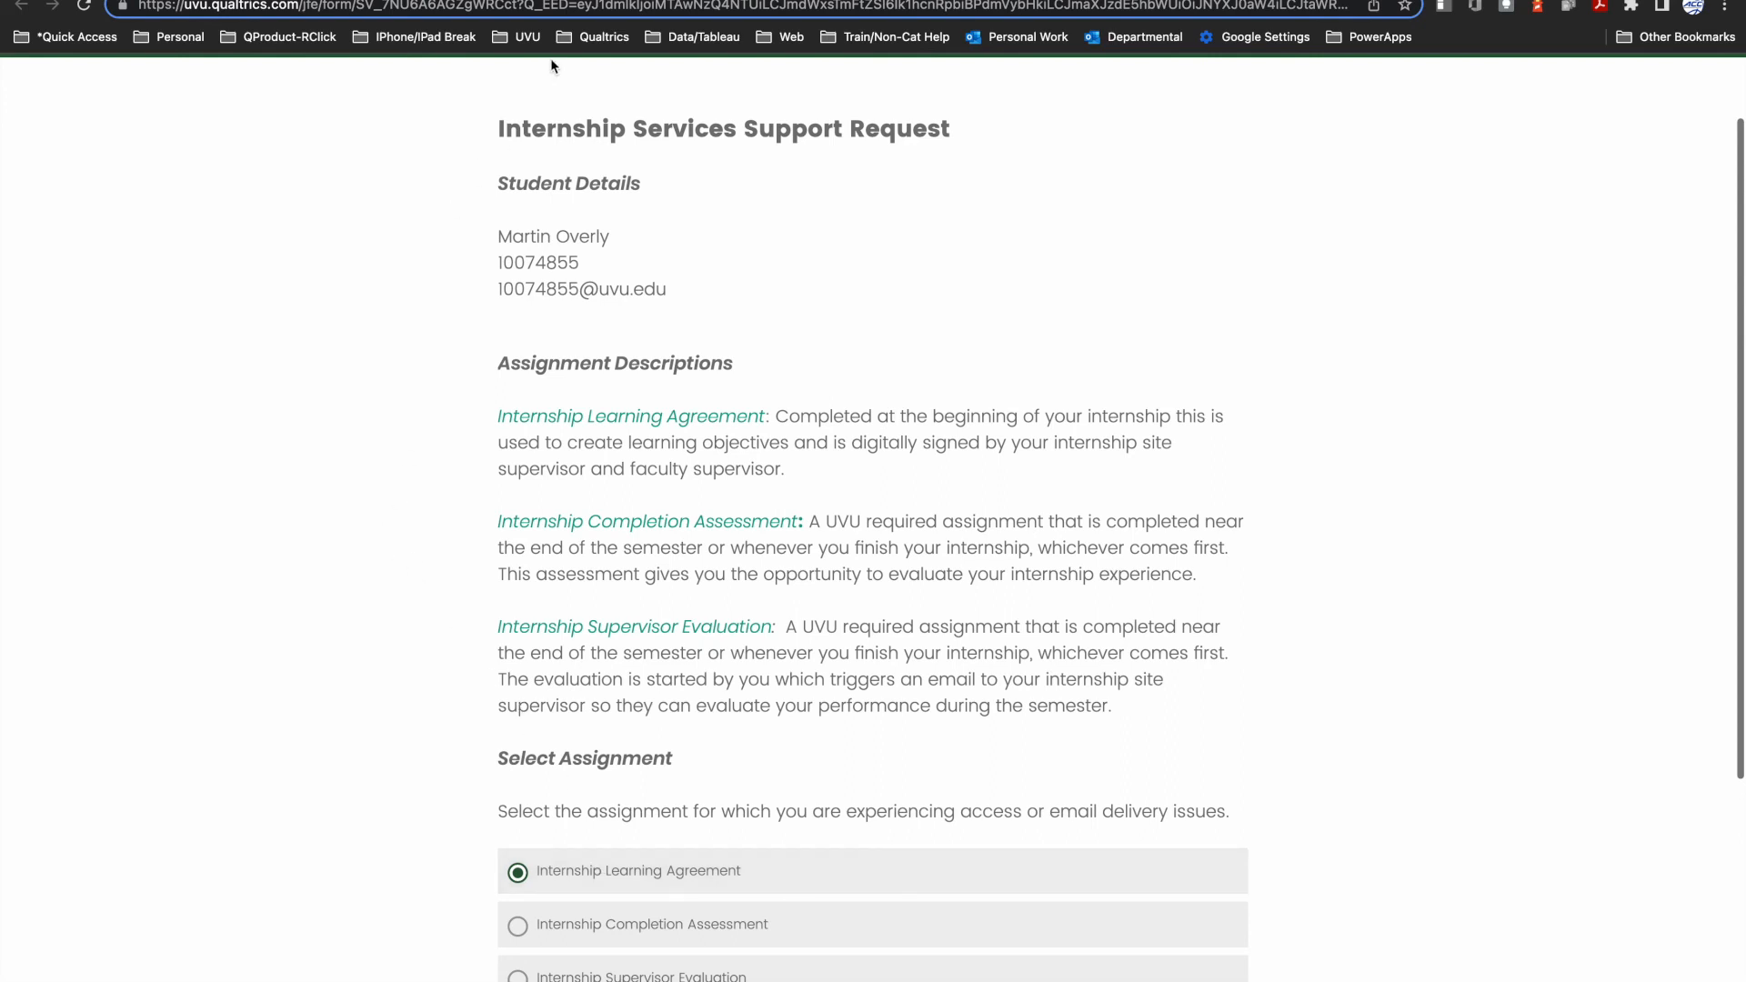
Step: Switch back to Outlook to view the message that the learning agreement has been signed and filed
key("ctrl+Tab")
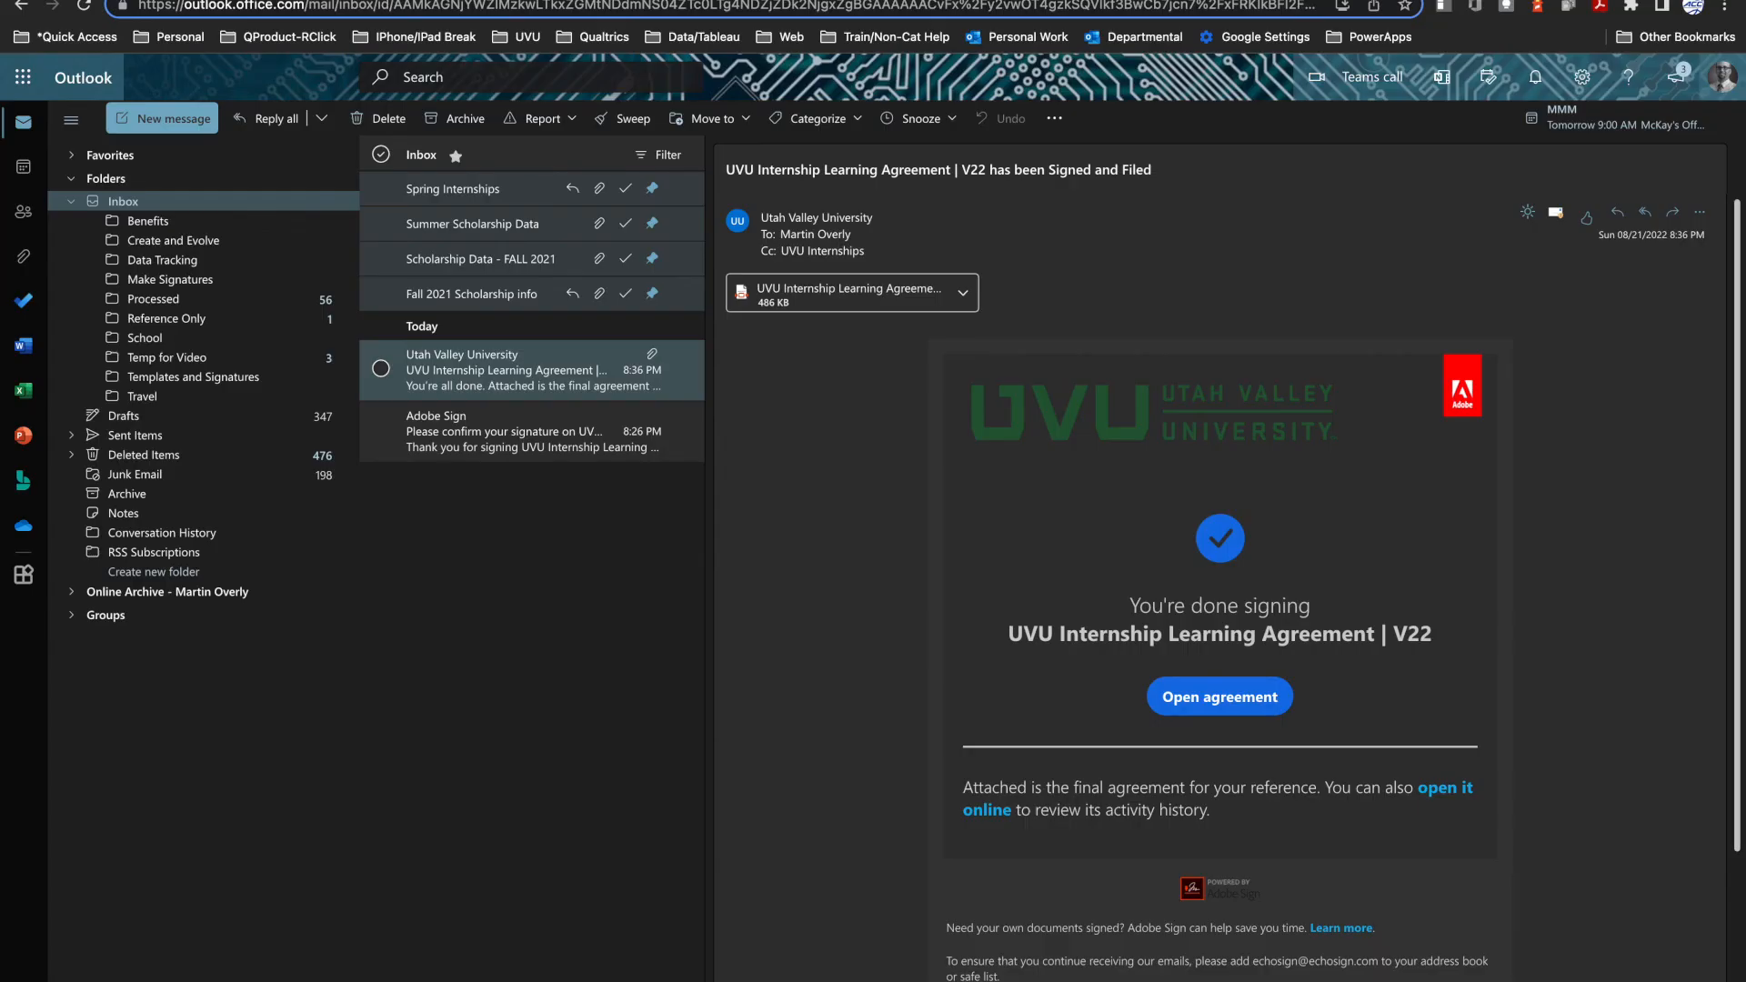